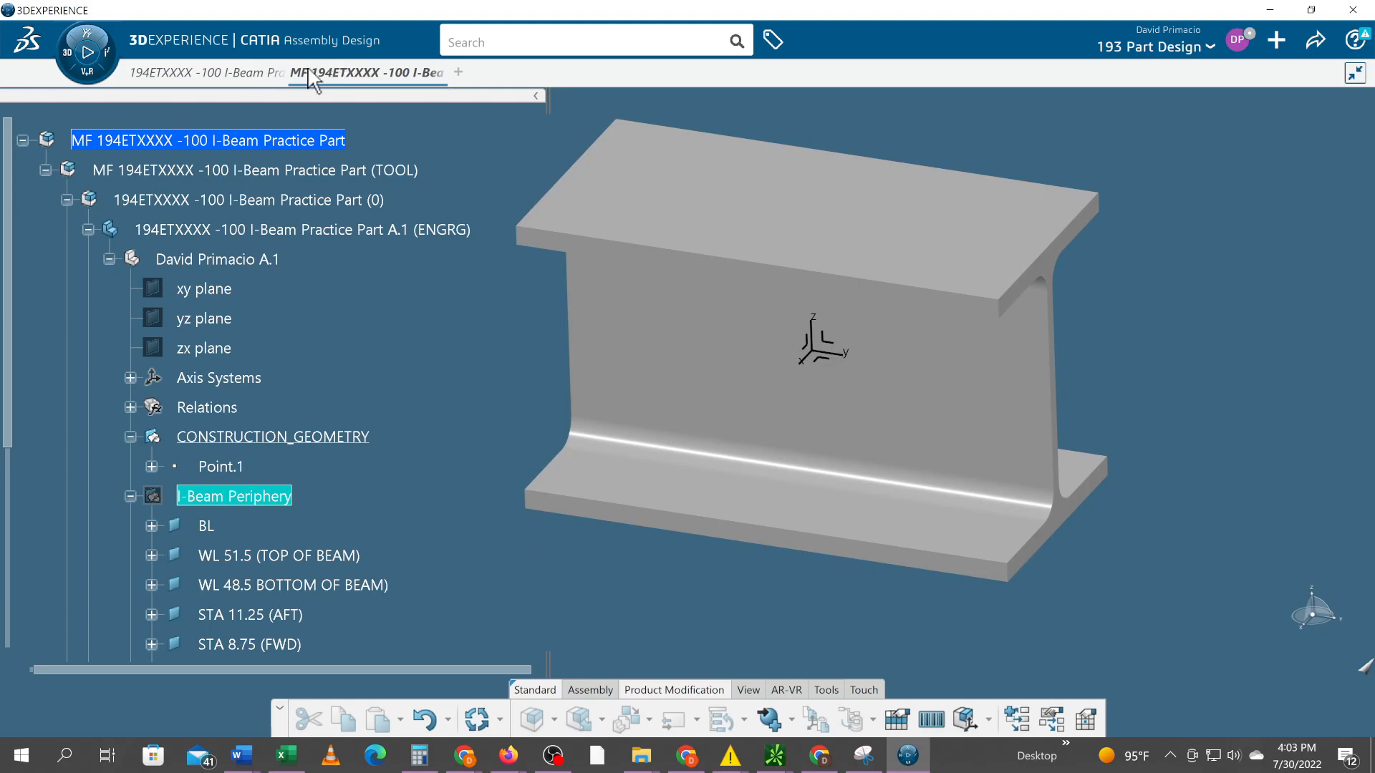
# Activate the 194ETXXXX -100 I-Beam Practice Part (0) product and switch to the Product Structure Design app
pyautogui.click(159, 204)
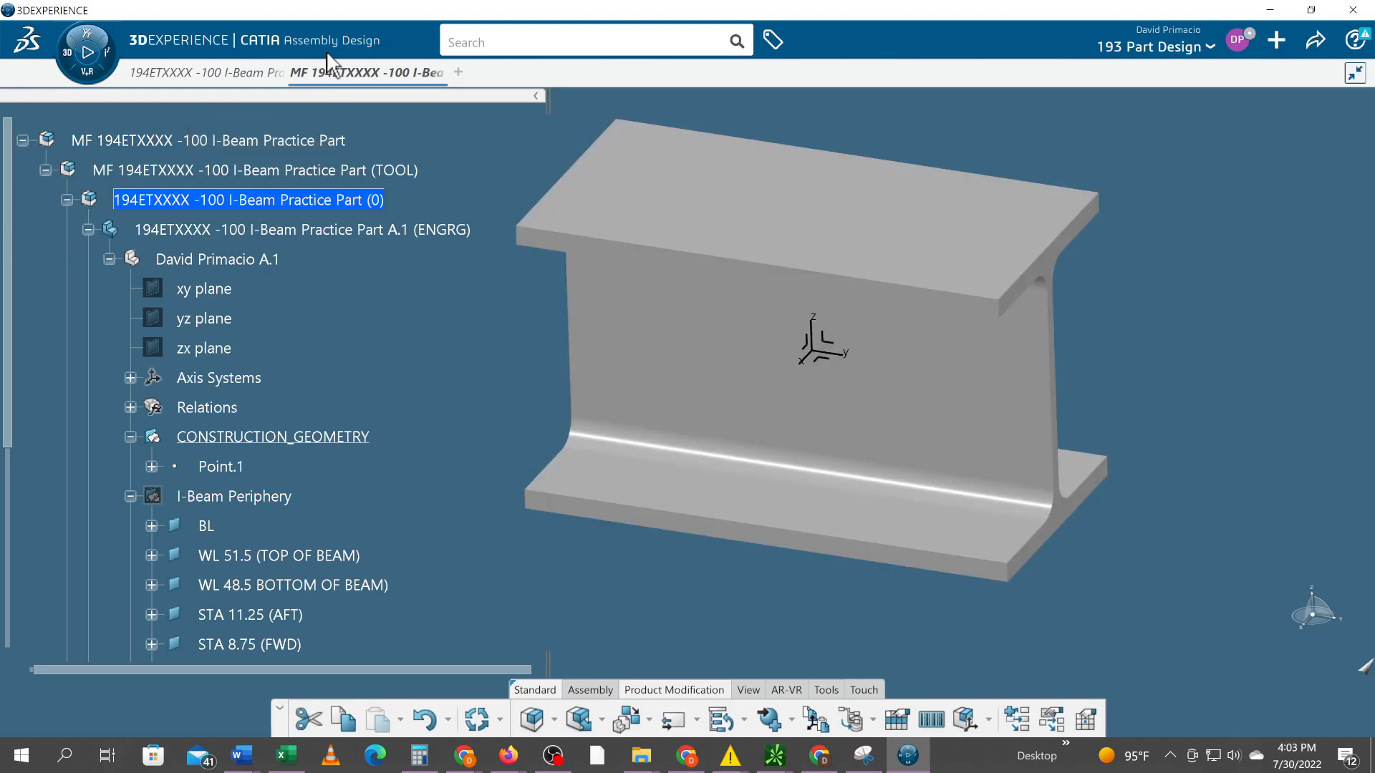
pyautogui.click(68, 54)
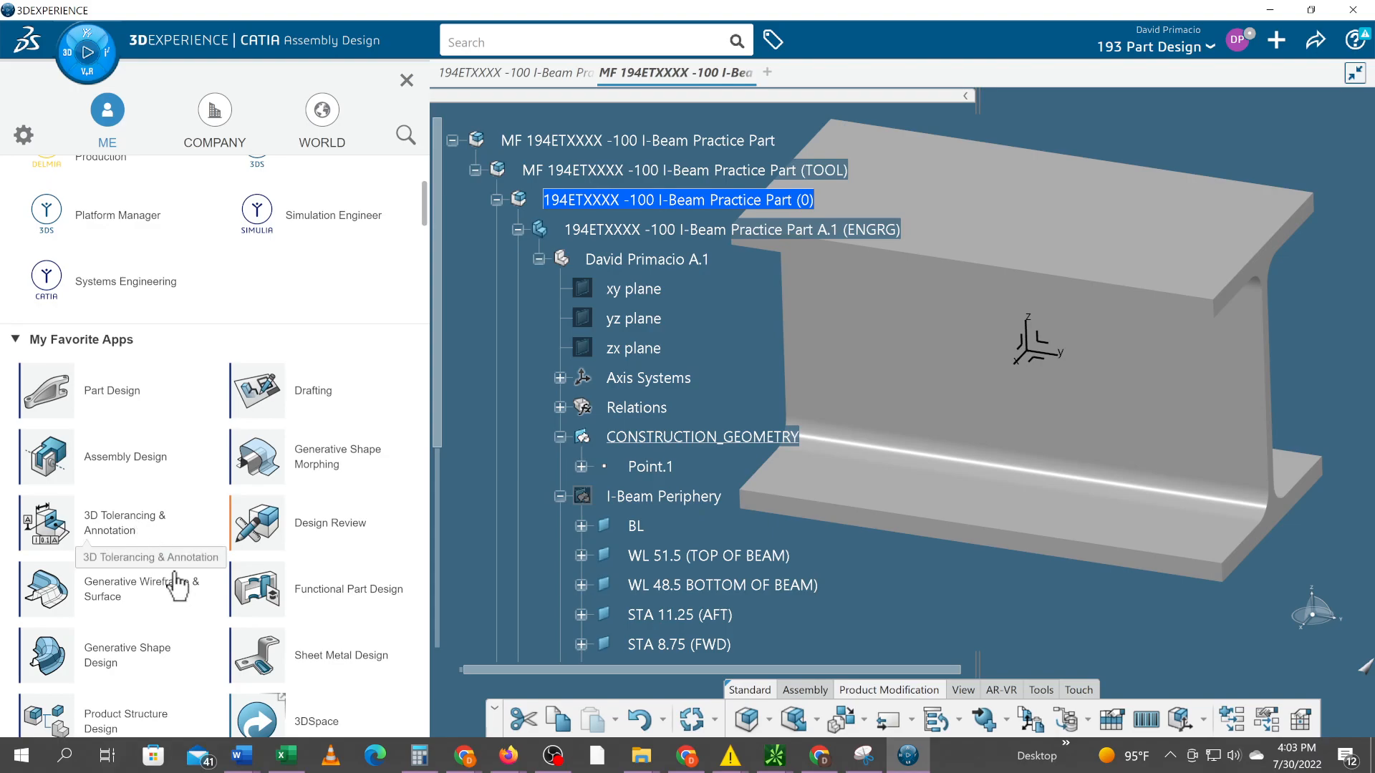
pyautogui.scroll(-3, 184, 591)
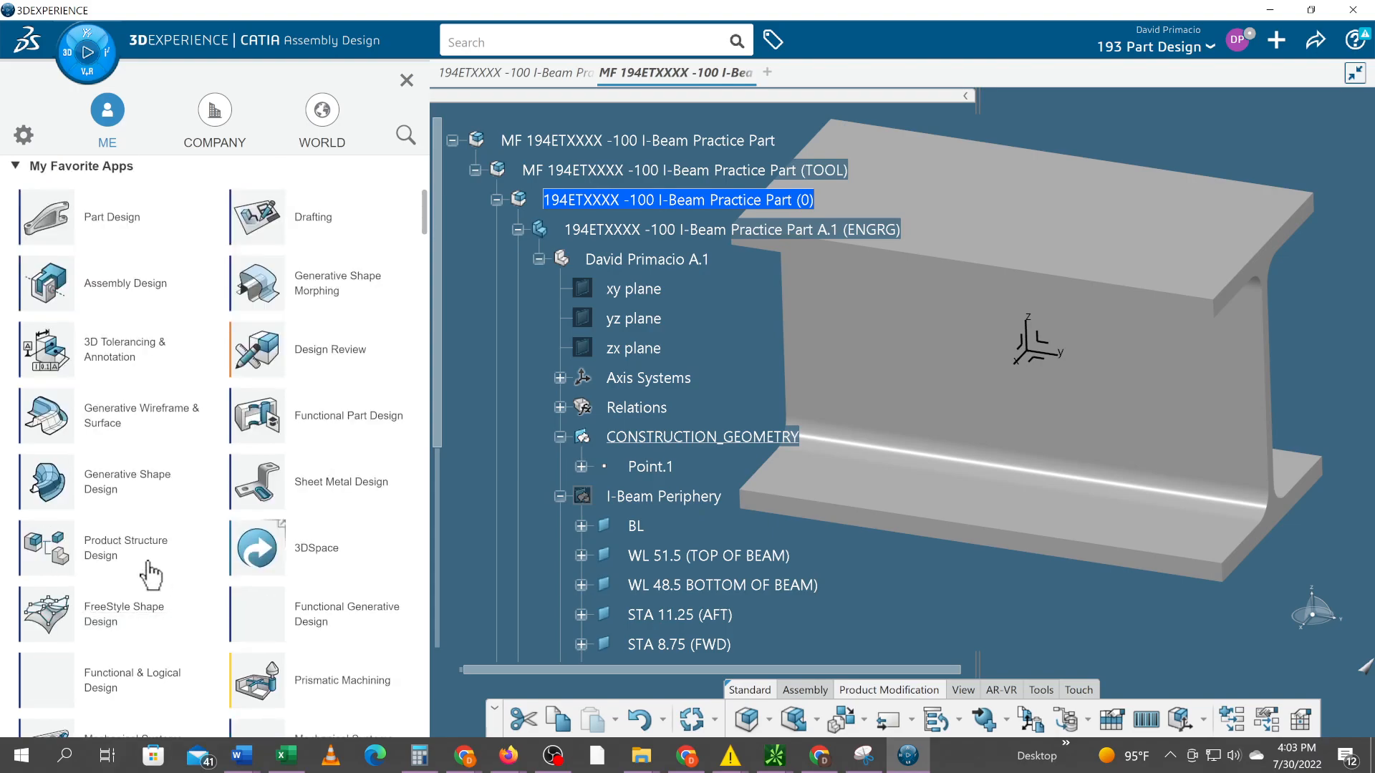
pyautogui.click(44, 540)
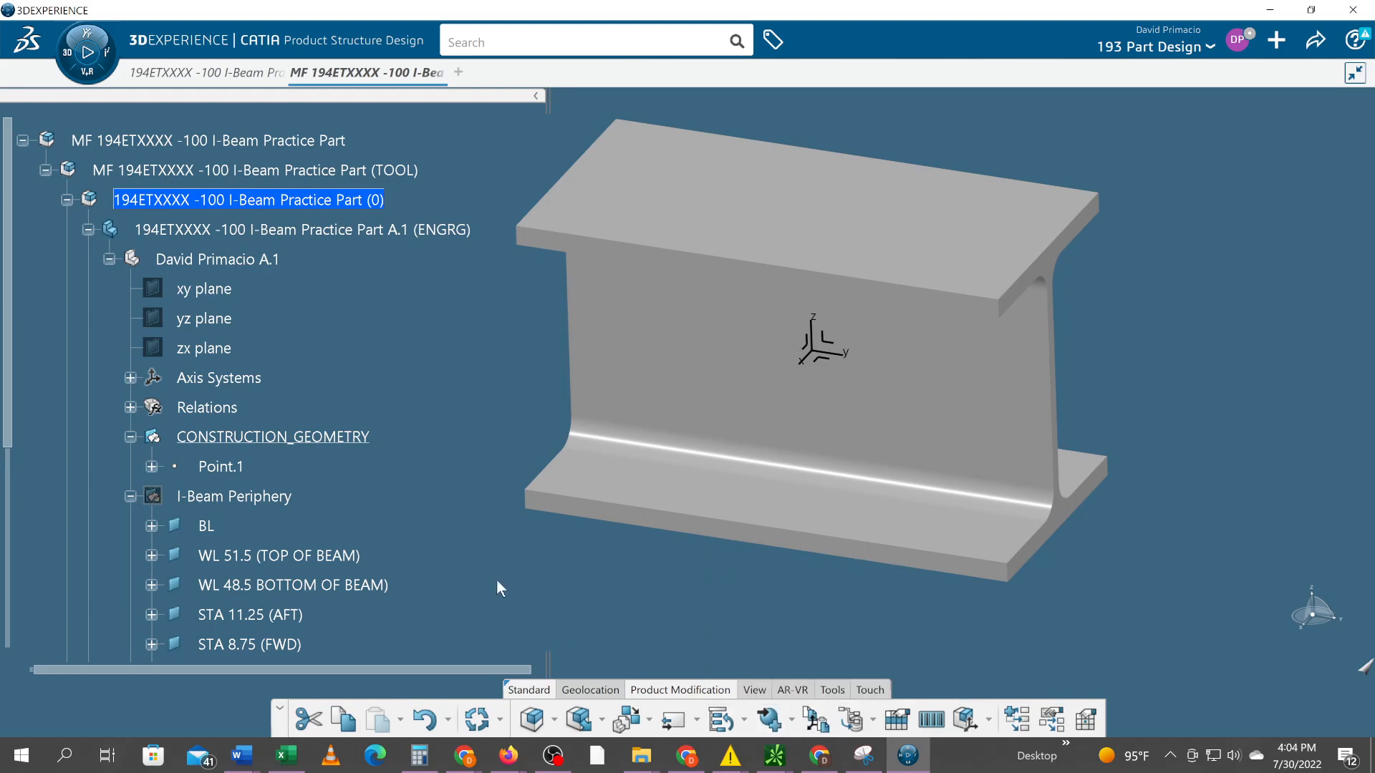
# Publish every element of the I-Beam Periphery geometrical set at the level of the (0) product, keeping the proposed functional names
pyautogui.click(279, 504)
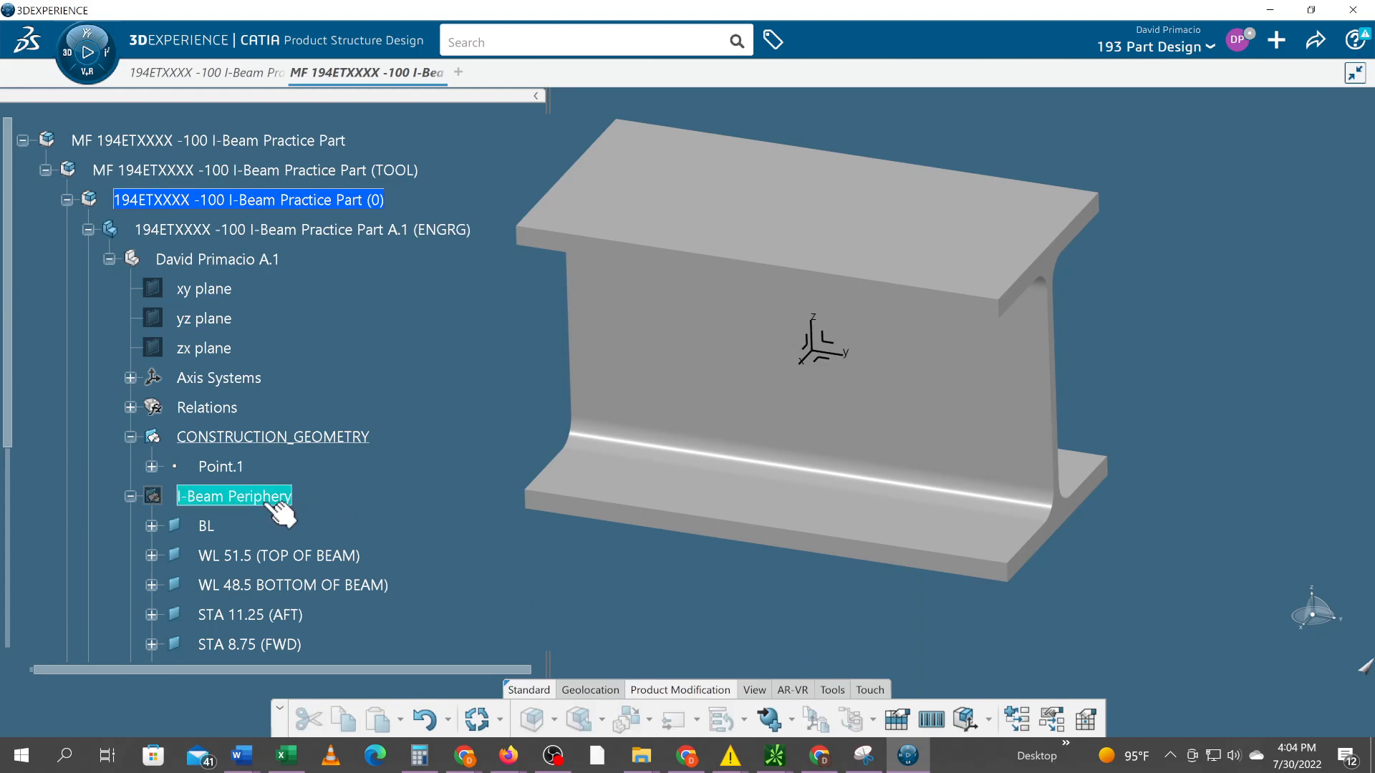
pyautogui.scroll(-3, 436, 544)
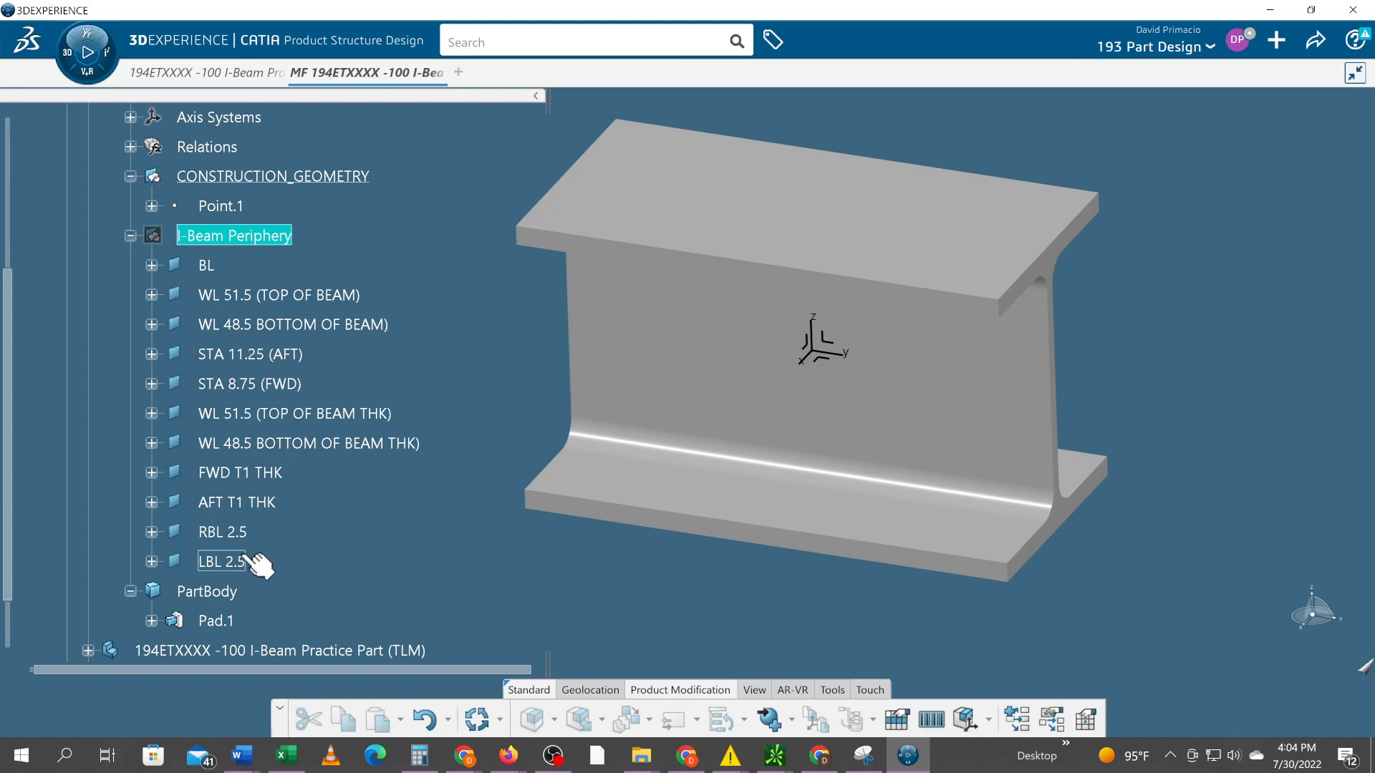
pyautogui.click(769, 718)
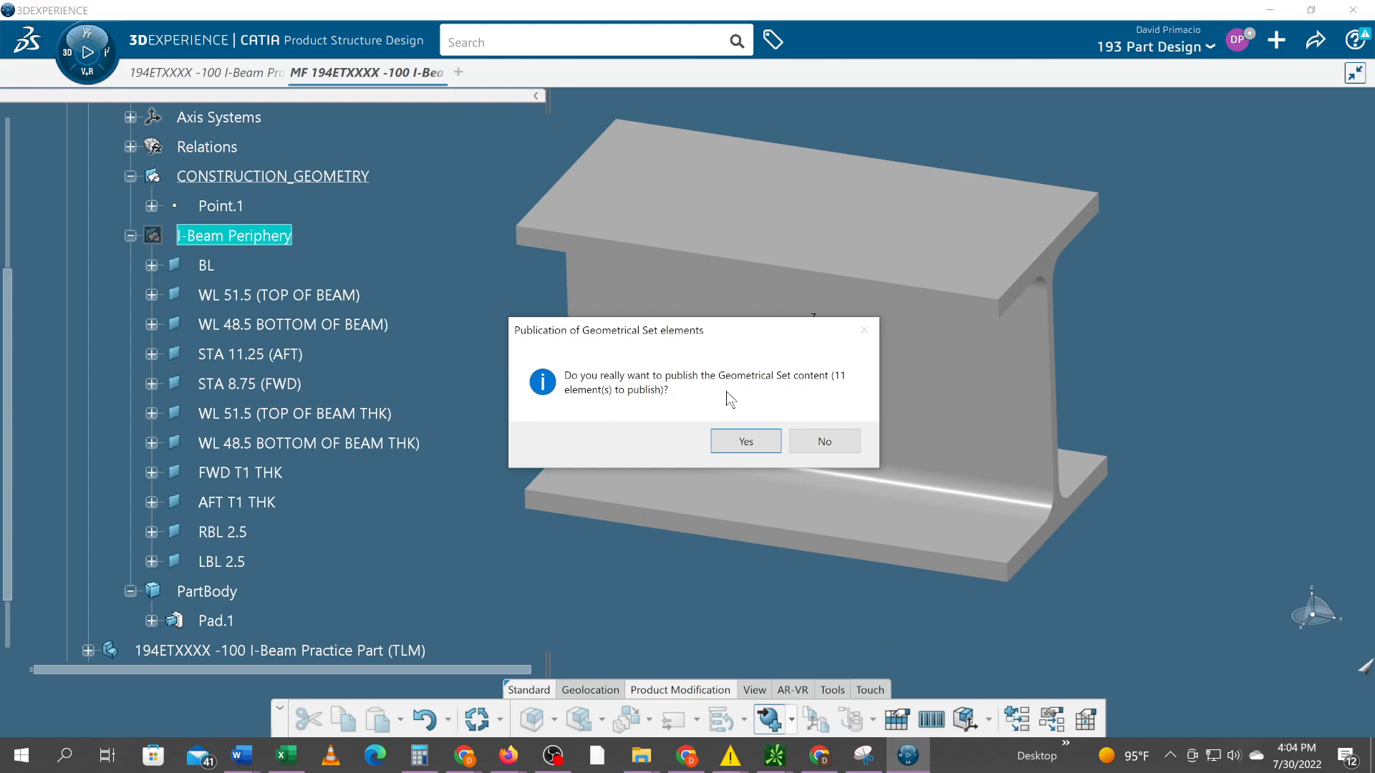
pyautogui.click(745, 441)
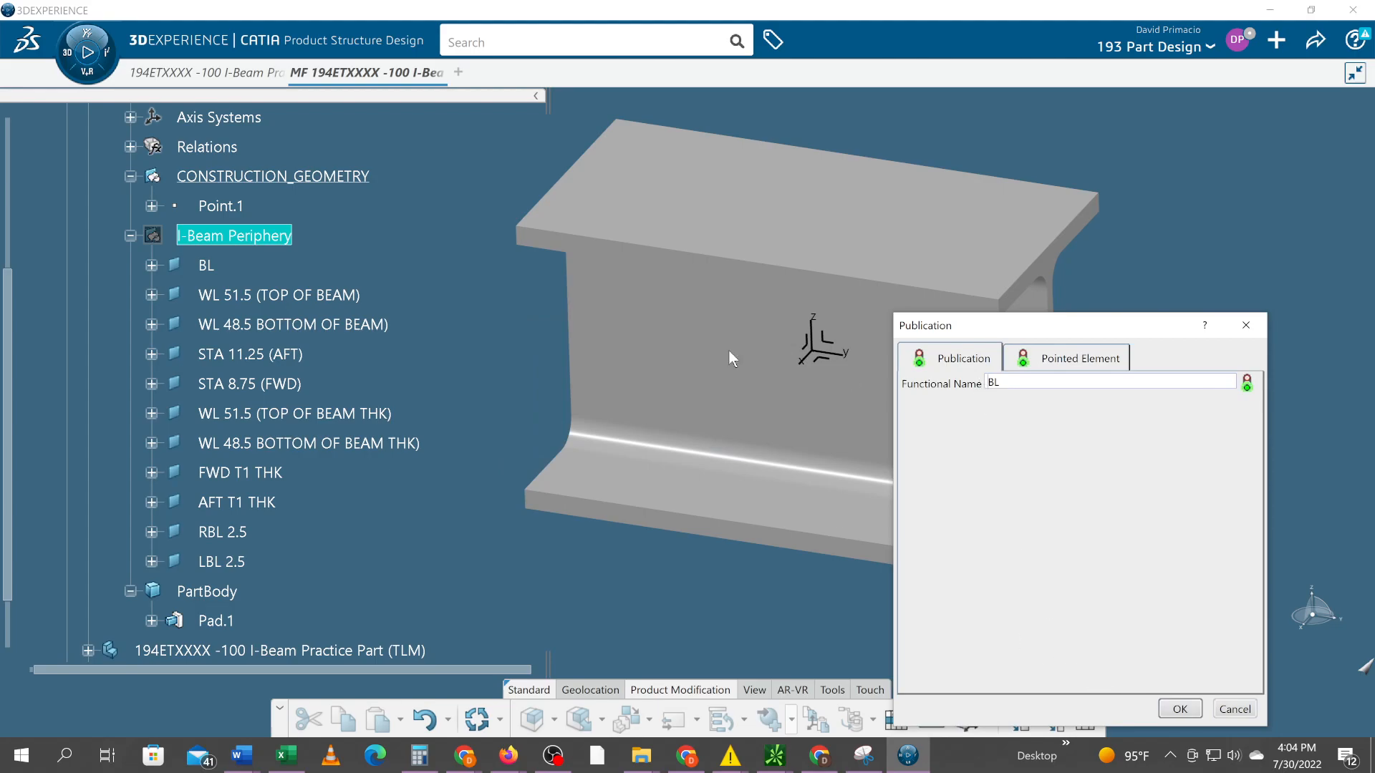
pyautogui.click(1179, 708)
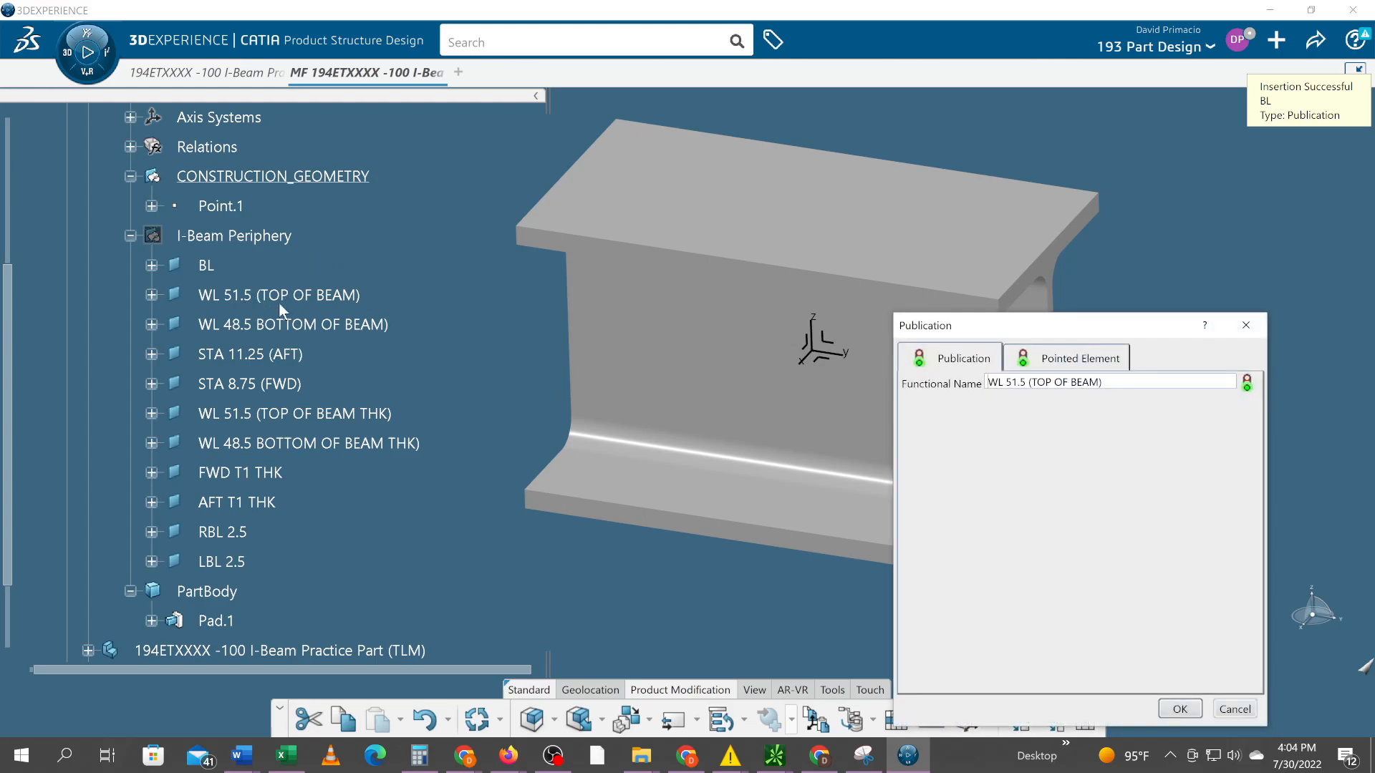
pyautogui.click(1179, 709)
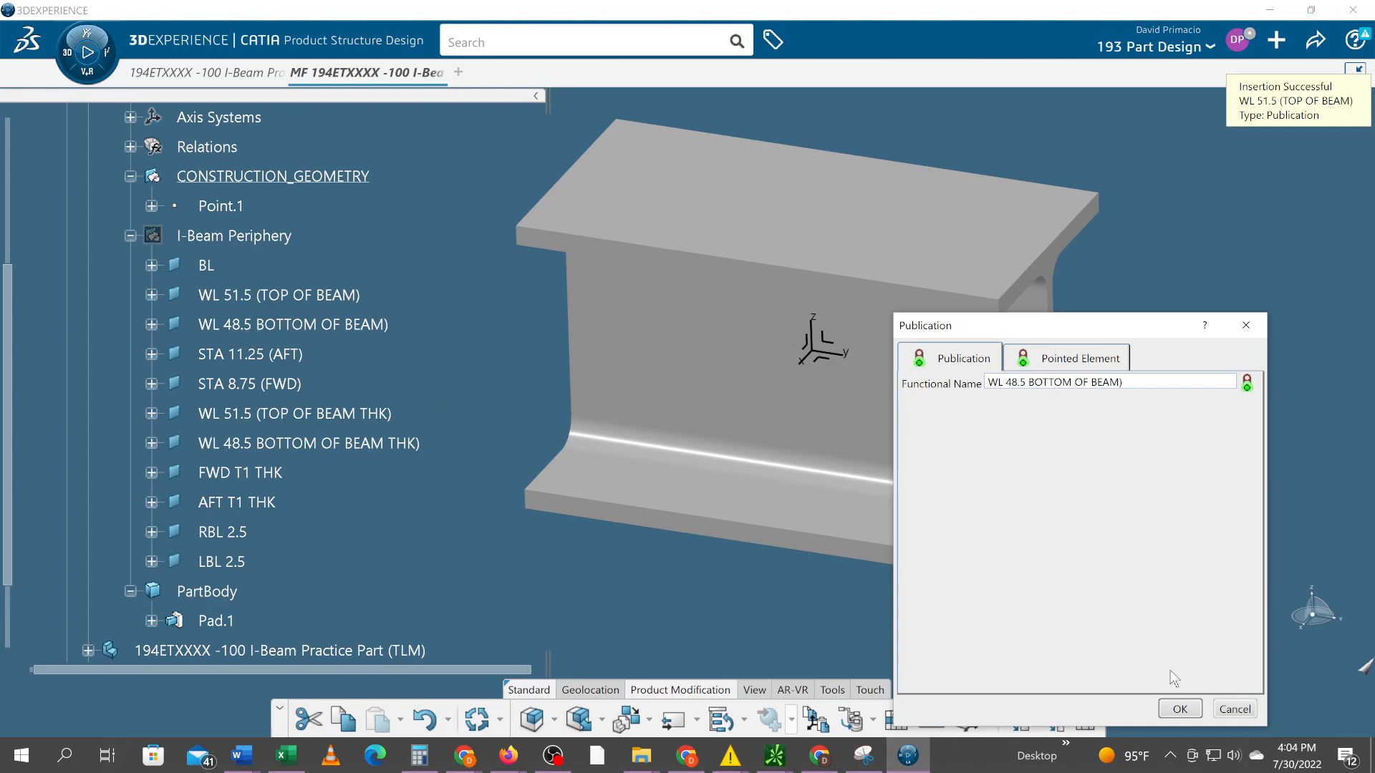
pyautogui.click(1187, 712)
pyautogui.click(1187, 712)
pyautogui.click(1188, 716)
pyautogui.click(1188, 713)
pyautogui.click(1188, 713)
pyautogui.click(1188, 713)
pyautogui.click(1187, 712)
pyautogui.click(1187, 712)
pyautogui.click(1187, 711)
pyautogui.click(1187, 712)
pyautogui.click(1187, 708)
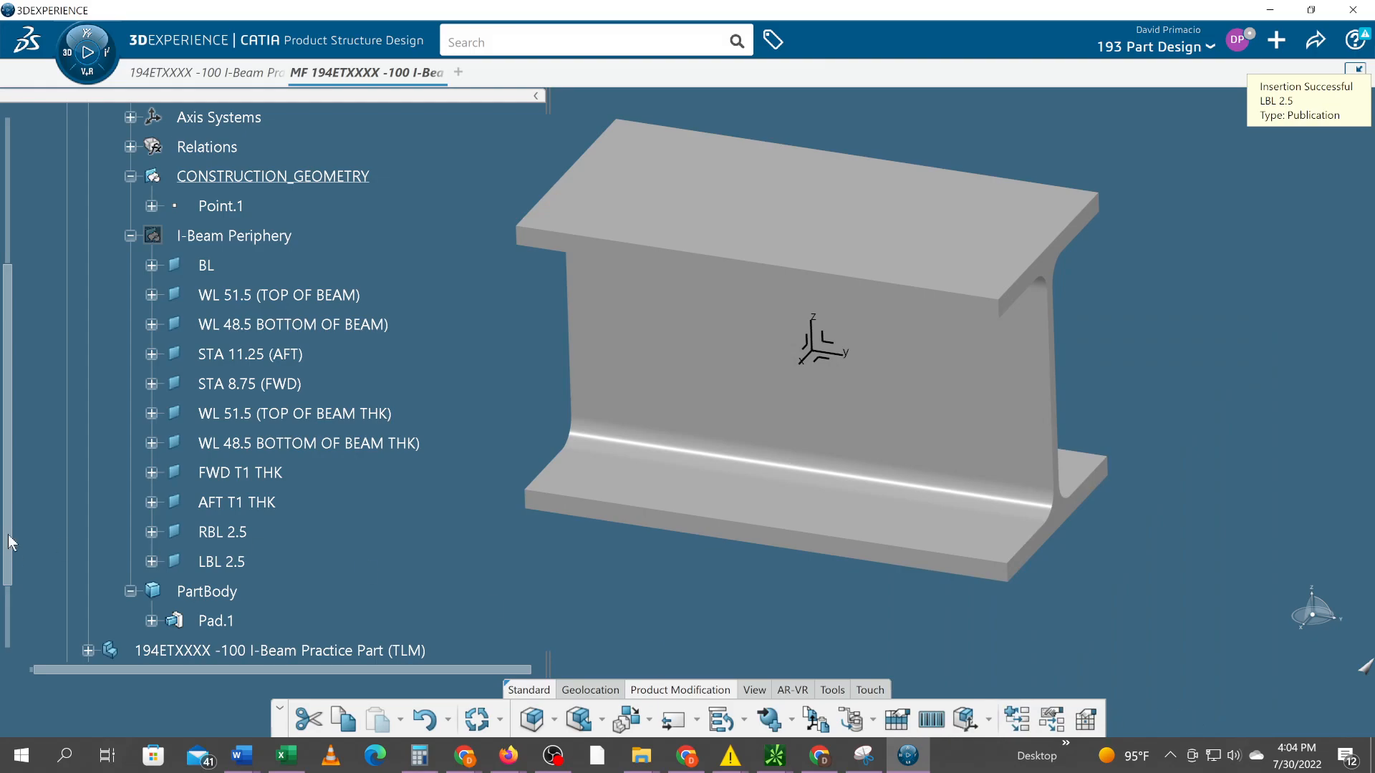
# Expand the product's Publications node and examine where the published planes sit relative to the ENGRG part in the tree
pyautogui.scroll(-1, 139, 526)
pyautogui.scroll(-1, 113, 545)
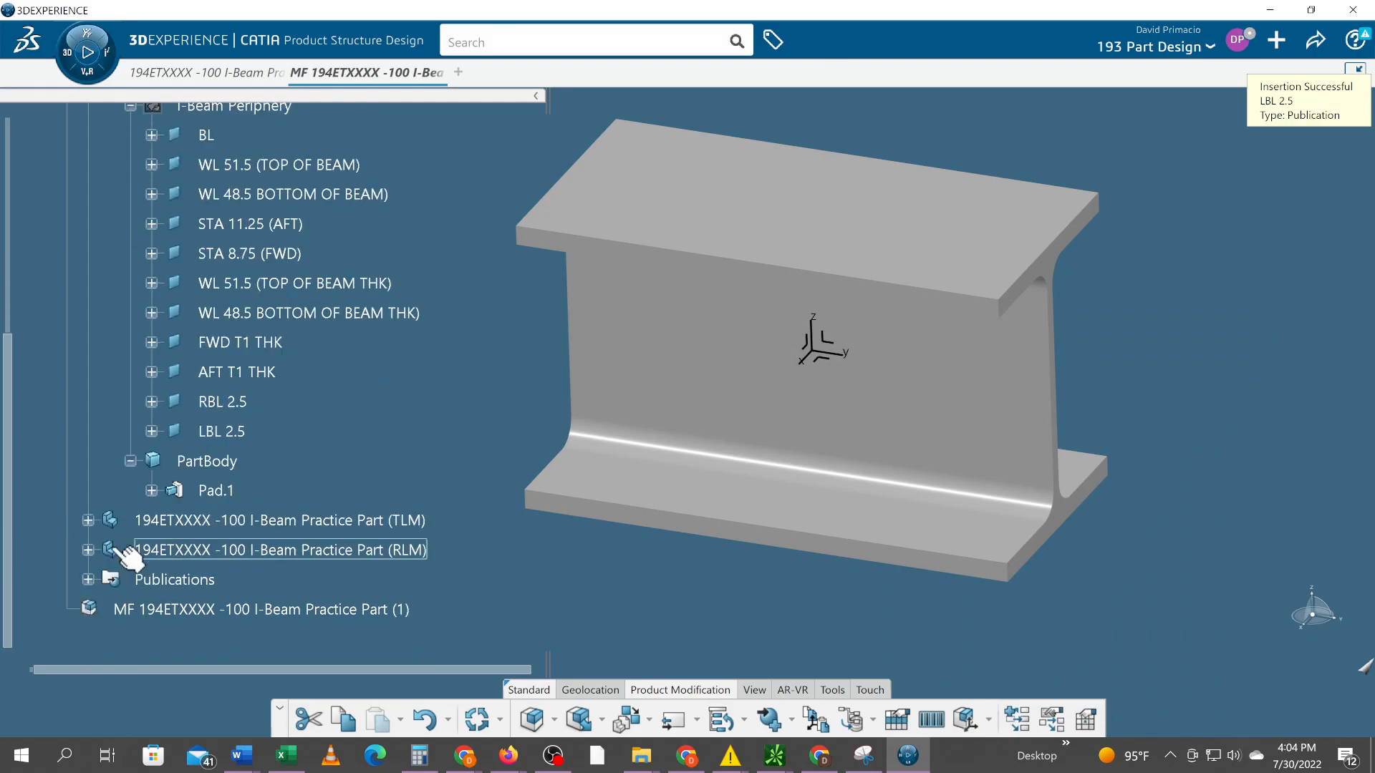
pyautogui.click(87, 580)
pyautogui.scroll(1, 101, 577)
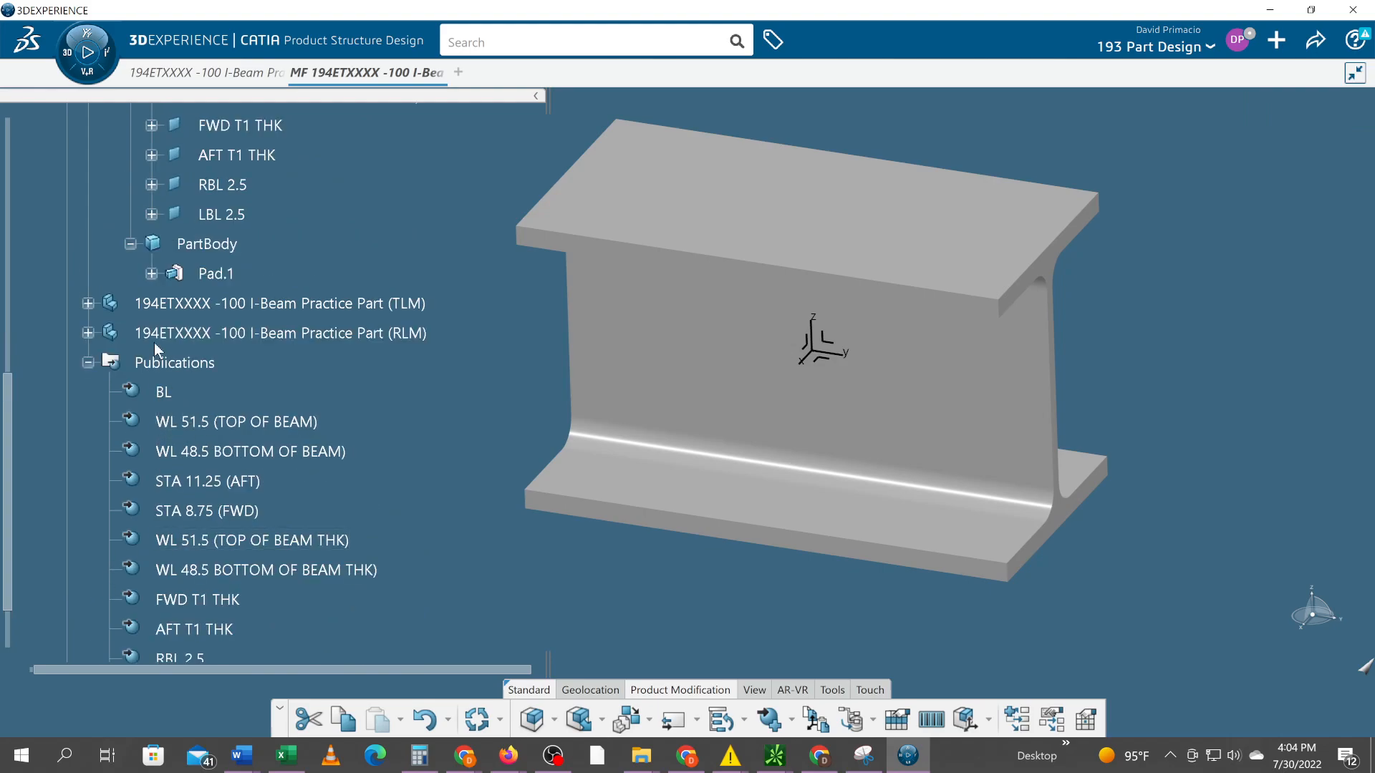
pyautogui.scroll(6, 184, 608)
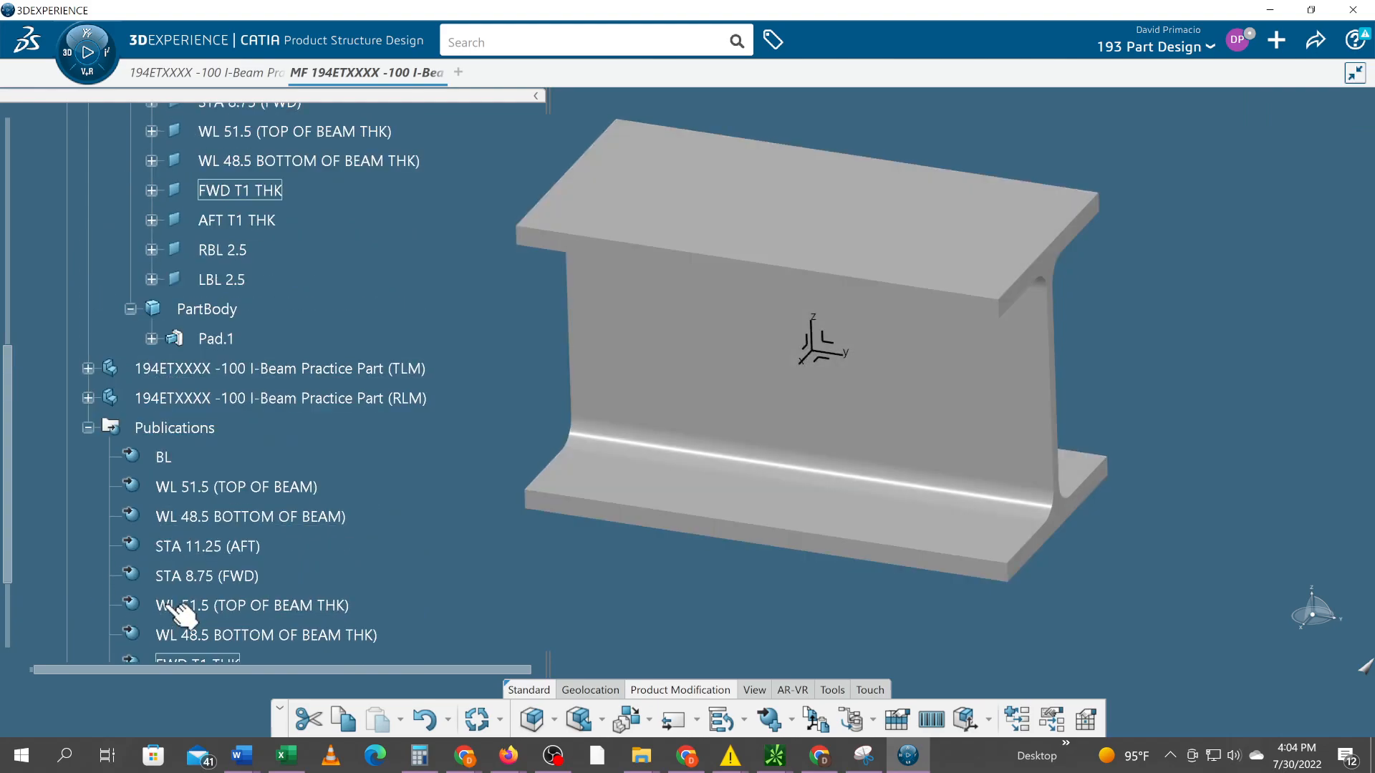
pyautogui.scroll(4, 226, 491)
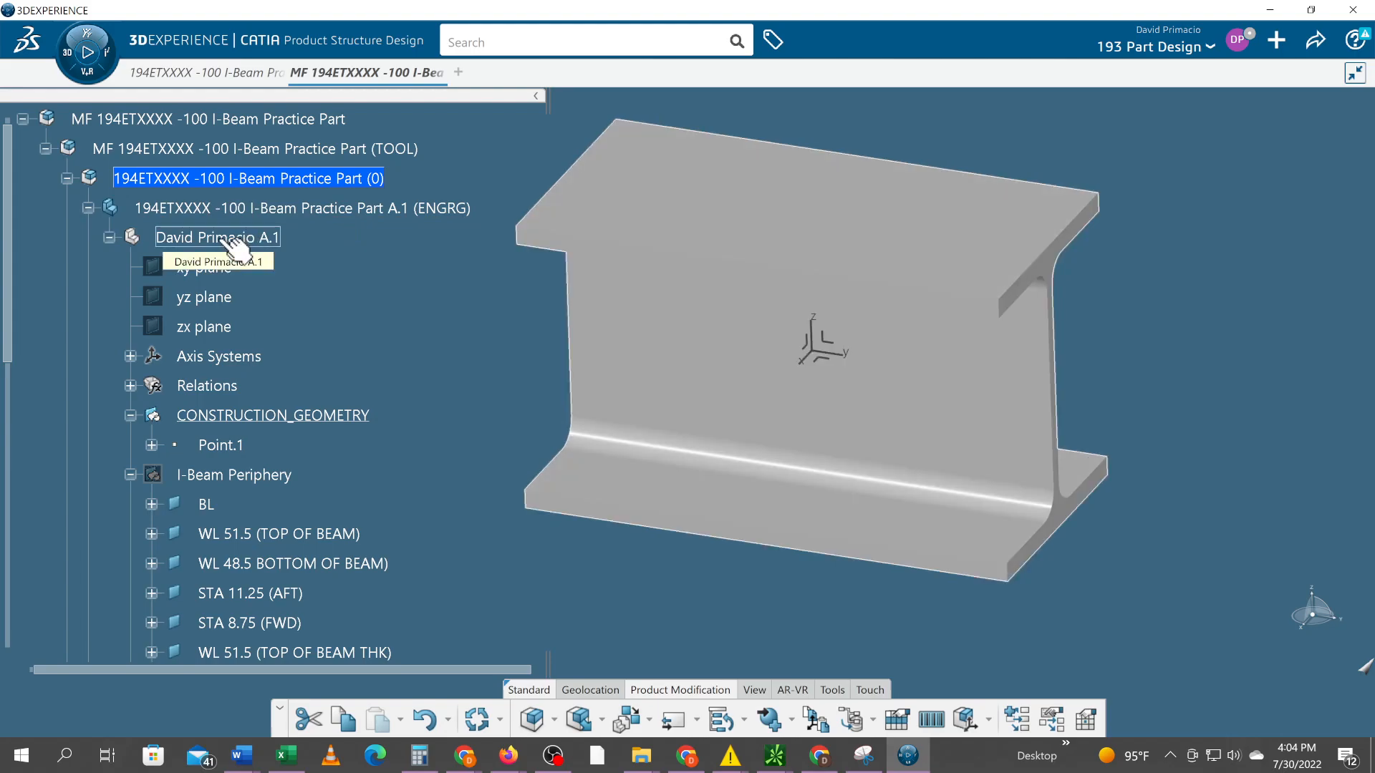
pyautogui.scroll(-2, 428, 416)
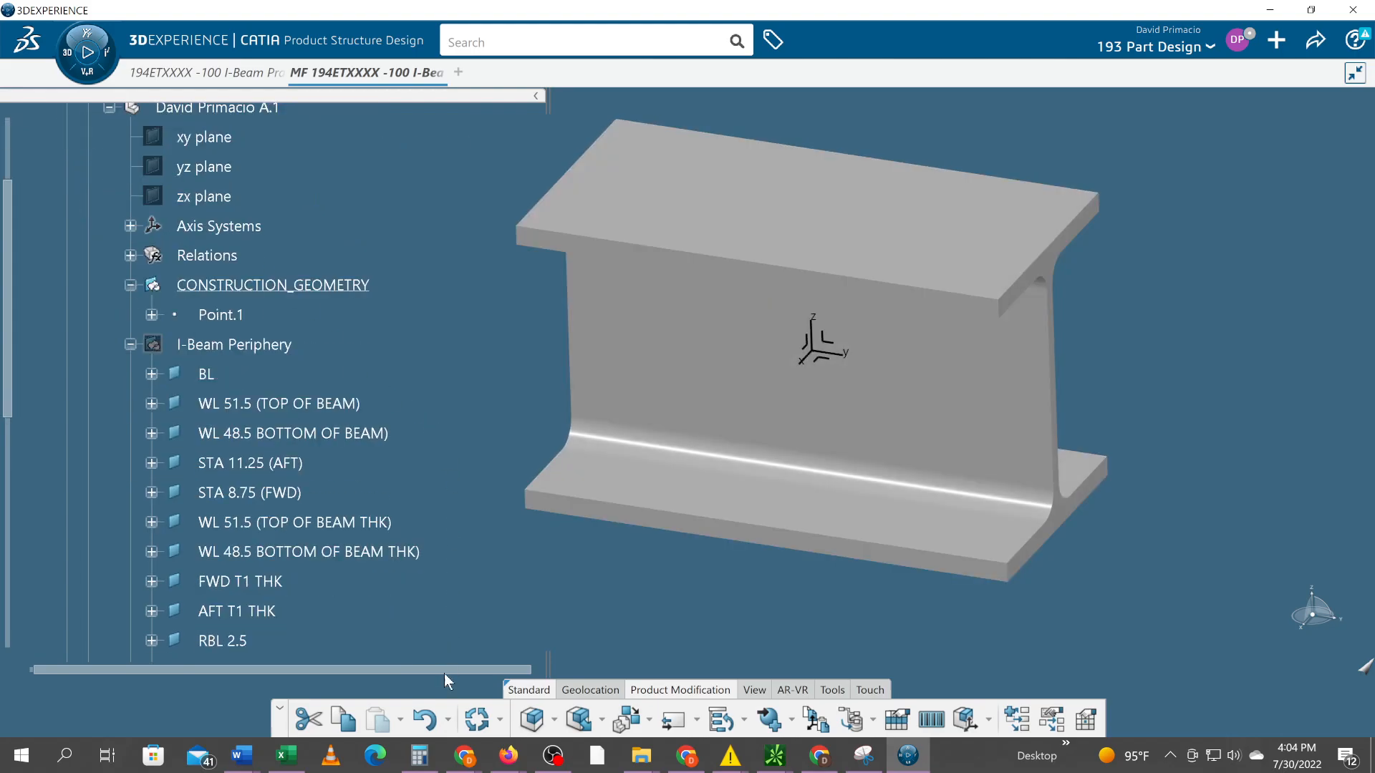
pyautogui.scroll(-4, 384, 537)
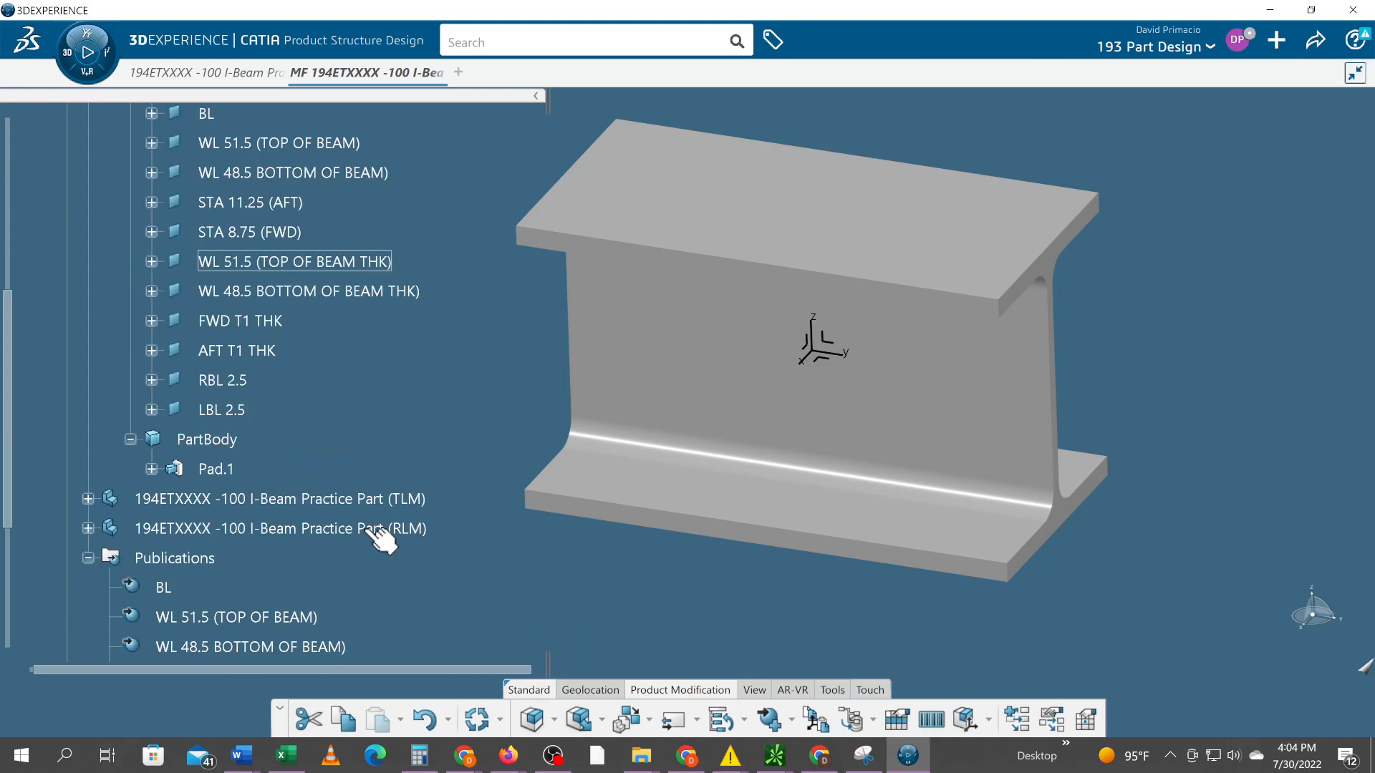
pyautogui.scroll(-3, 384, 537)
pyautogui.scroll(-1, 265, 605)
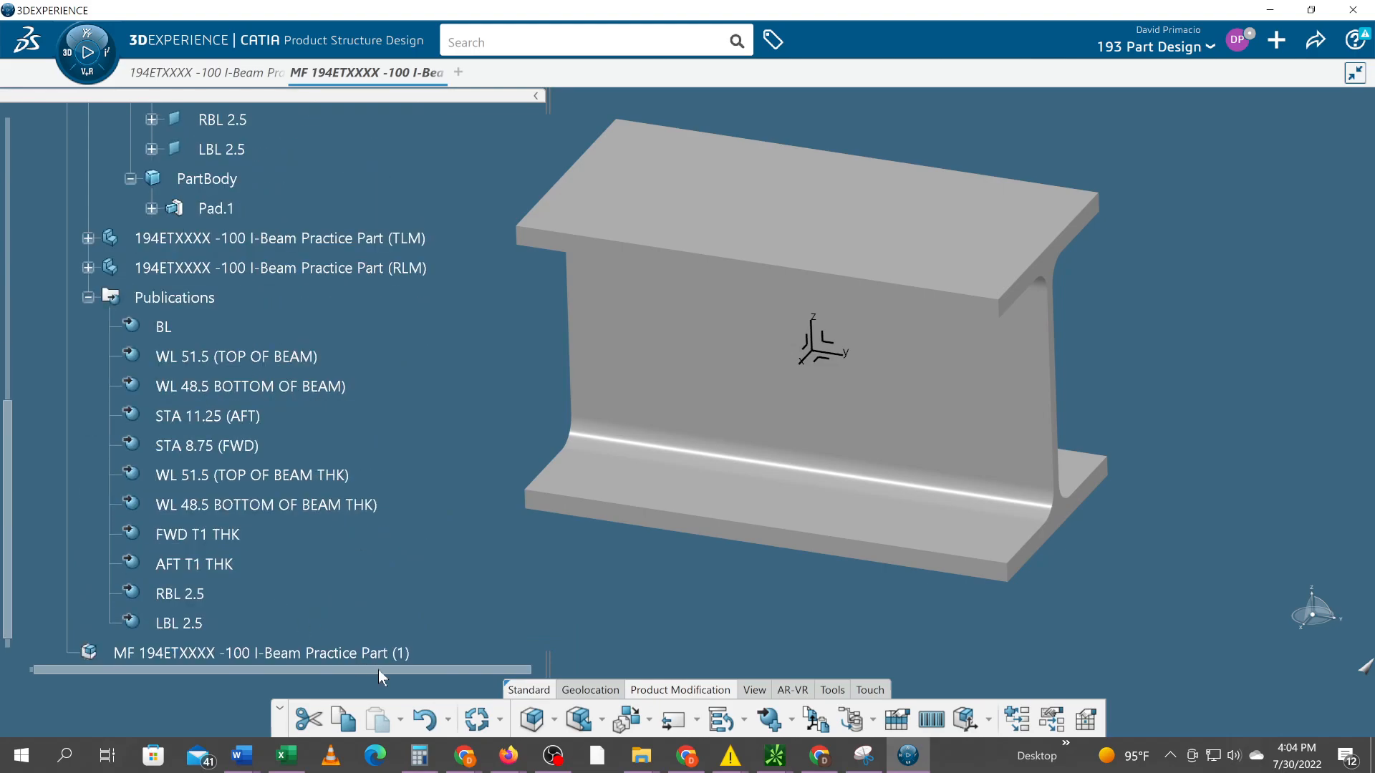
# Undo the publications created under the 194ETXXXX -100 I-Beam Practice Part (0) product
pyautogui.click(425, 718)
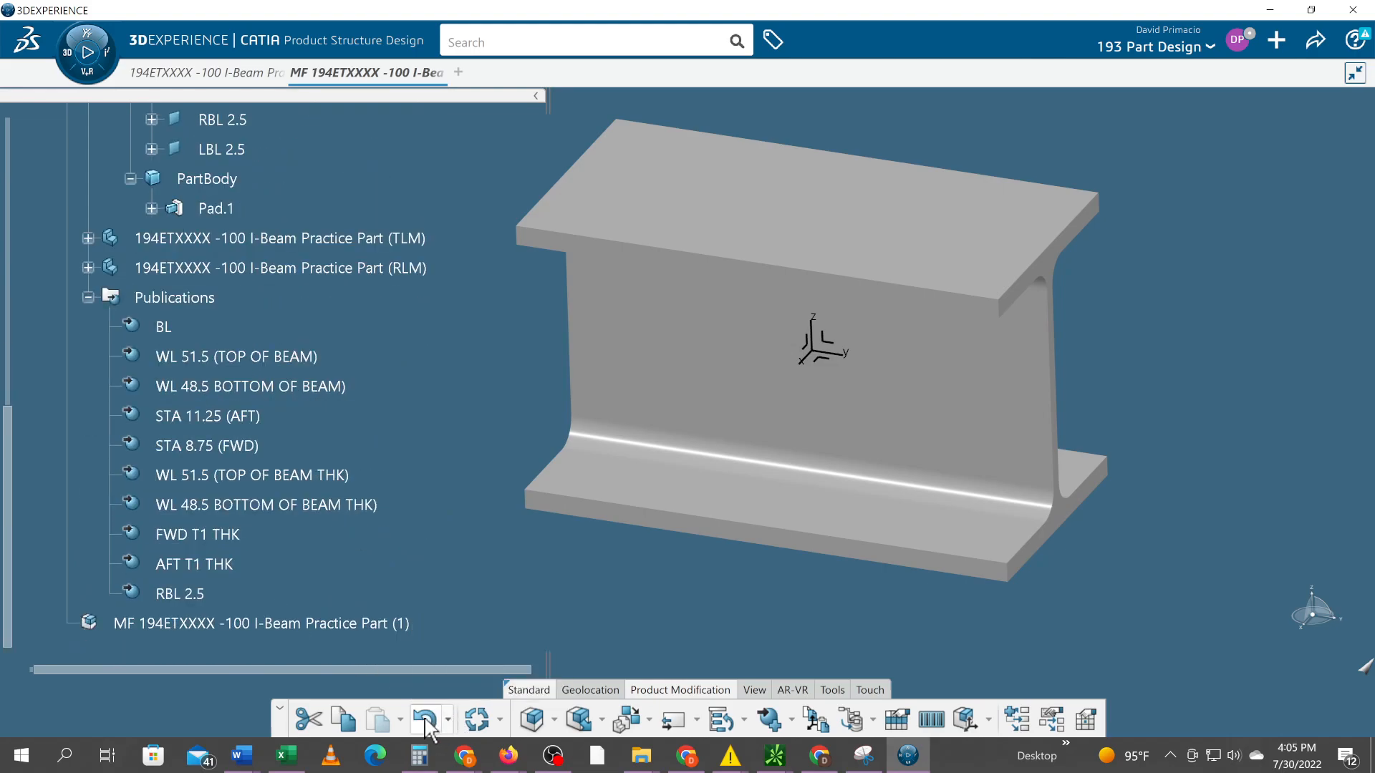
pyautogui.click(426, 721)
pyautogui.scroll(2, 299, 564)
pyautogui.scroll(5, 299, 564)
pyautogui.scroll(2, 300, 571)
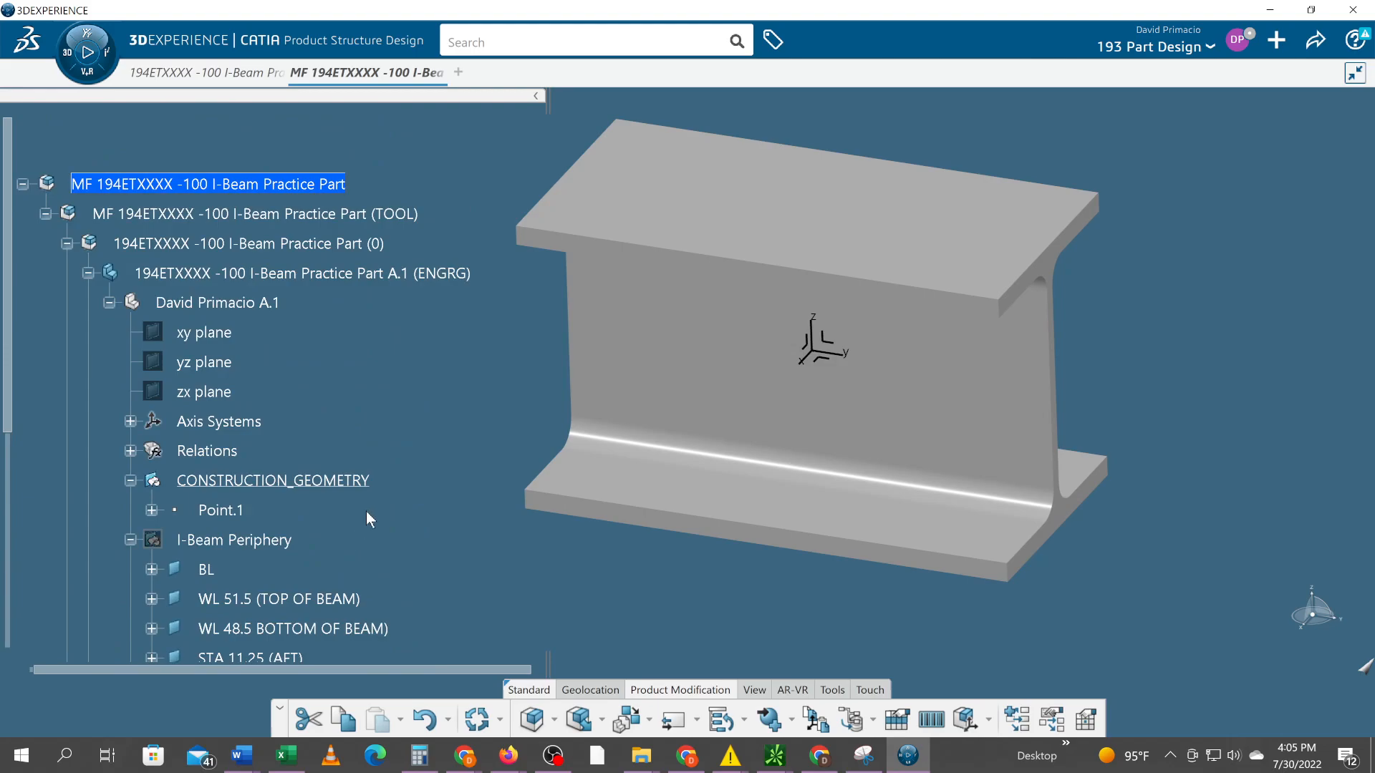
# Make the 194ETXXXX -100 I-Beam Practice Part A.1 (ENGRG) part the active object
pyautogui.scroll(-1, 366, 512)
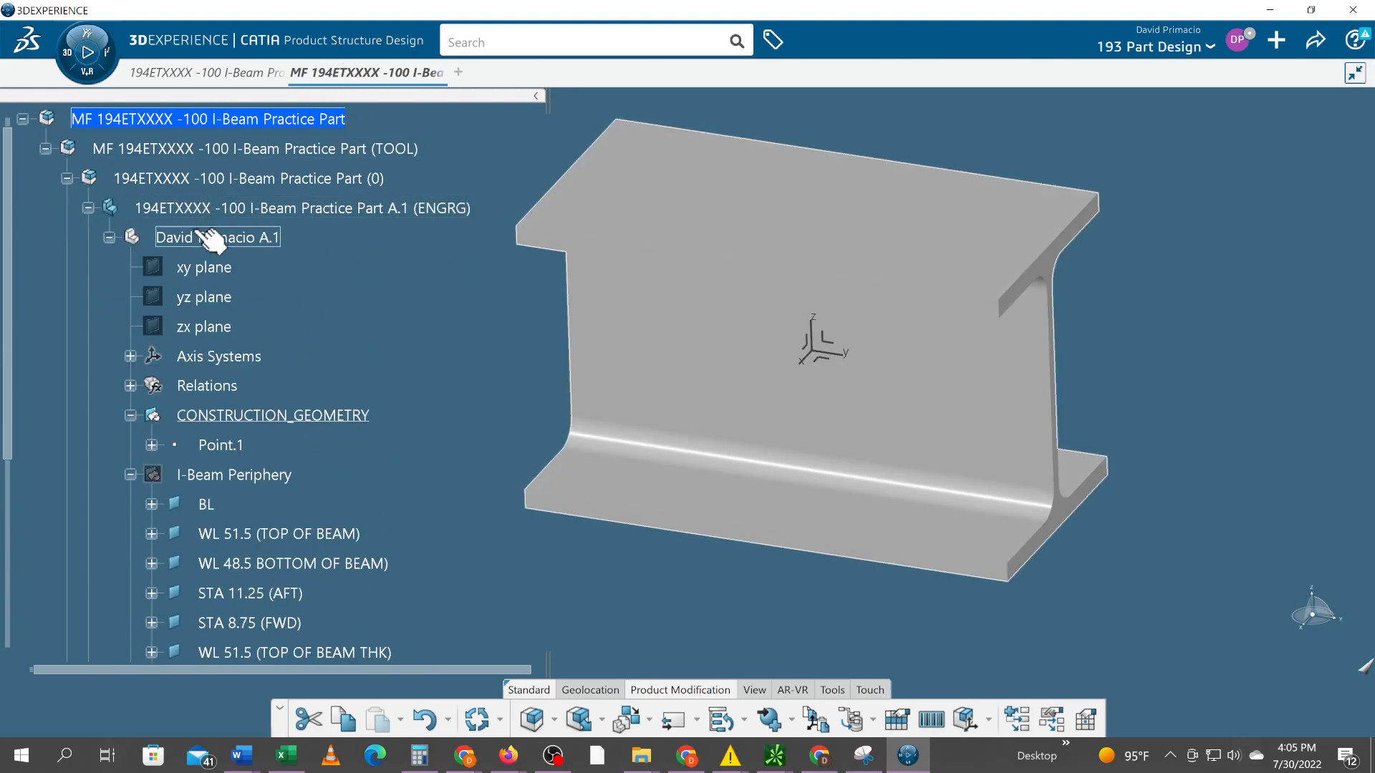
pyautogui.click(214, 239)
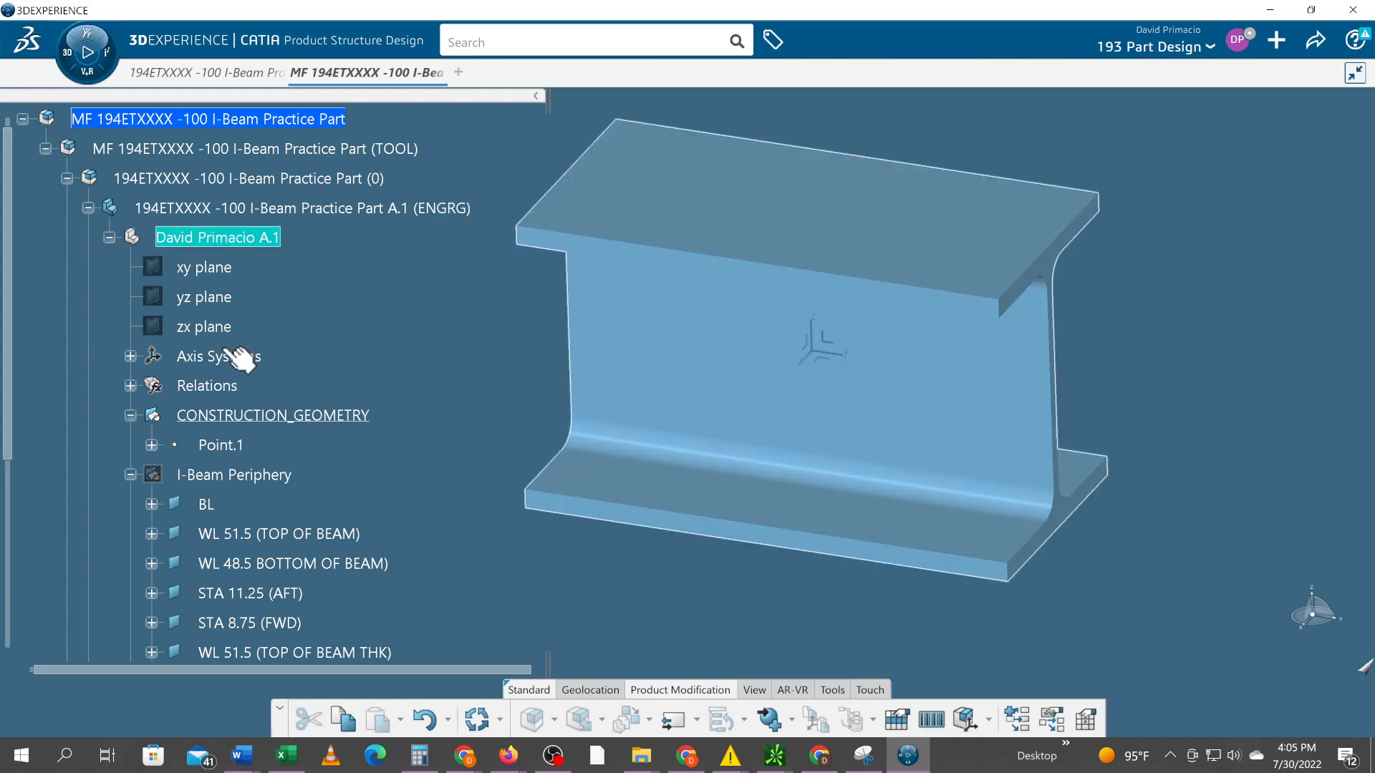
pyautogui.click(259, 477)
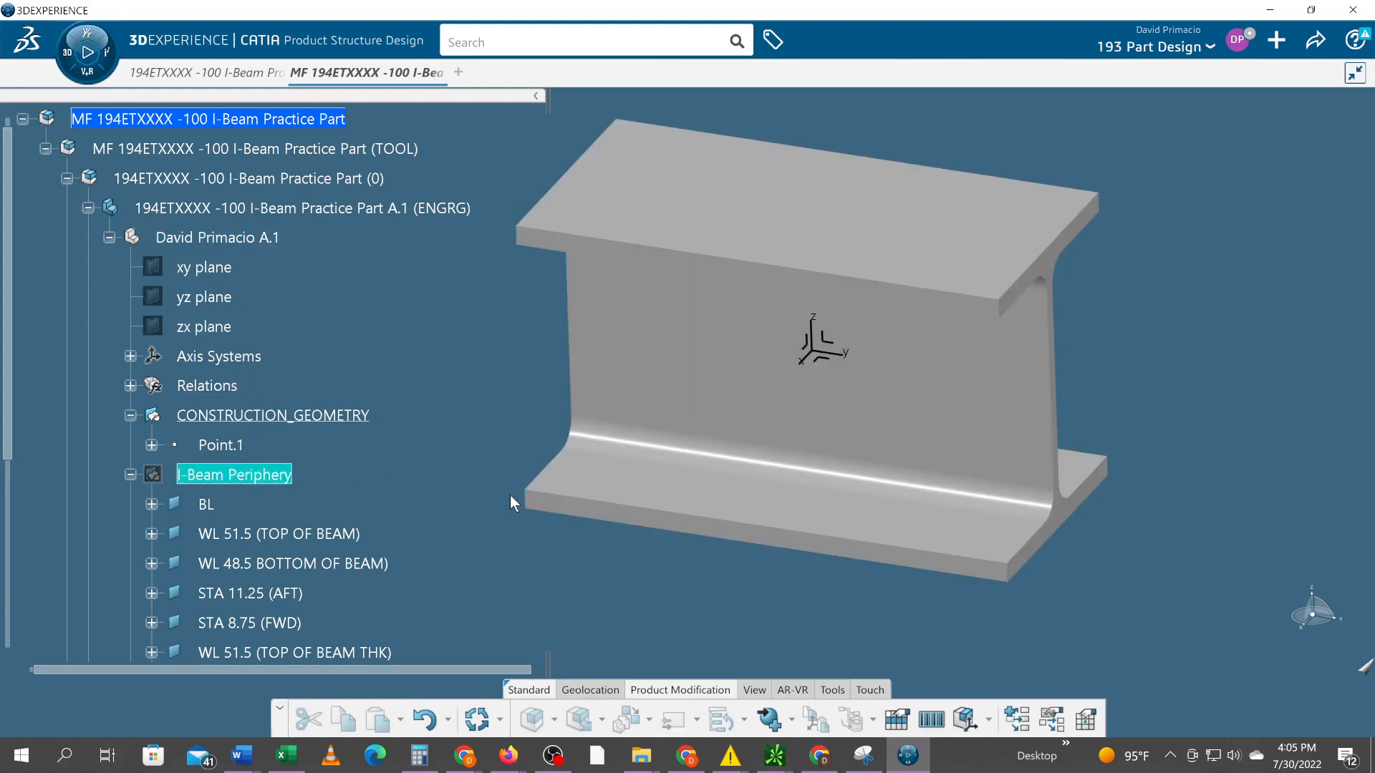
pyautogui.click(242, 208)
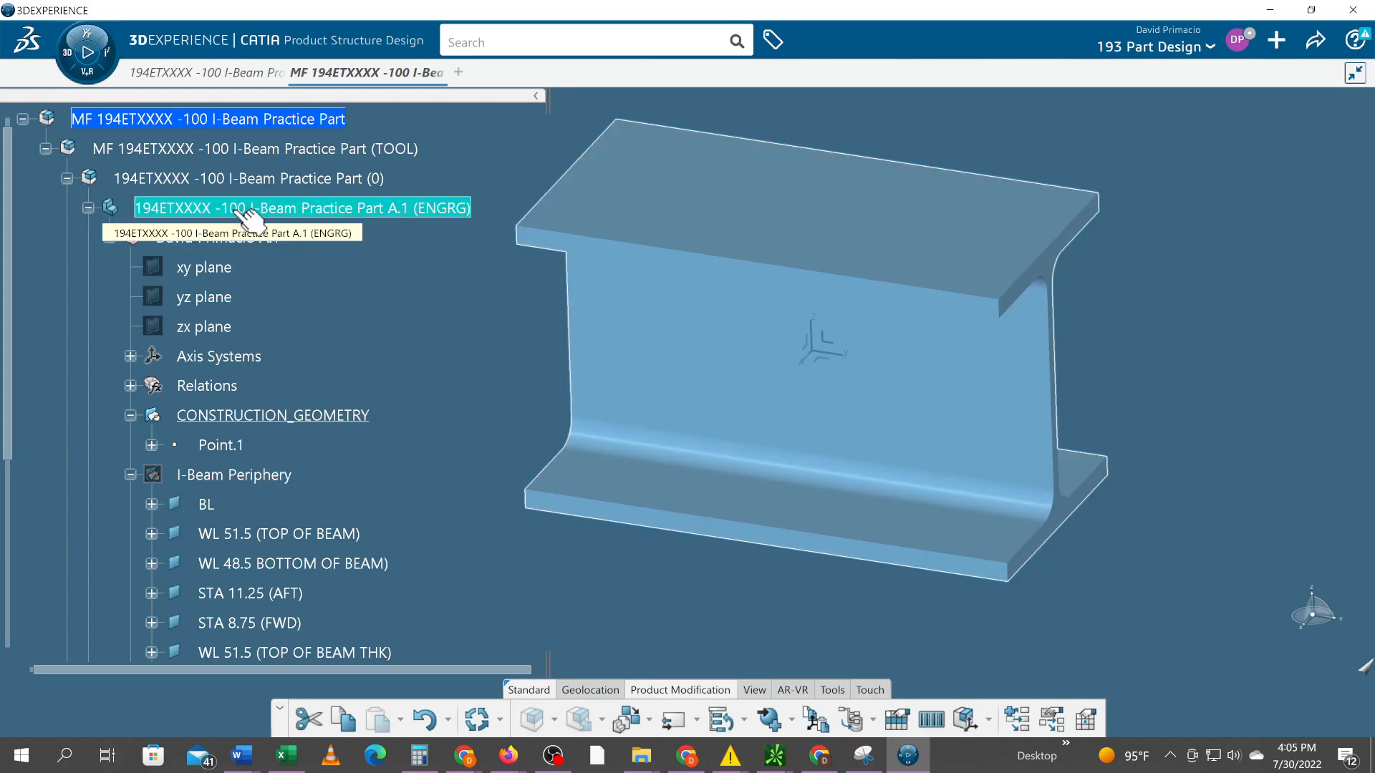
pyautogui.click(243, 212)
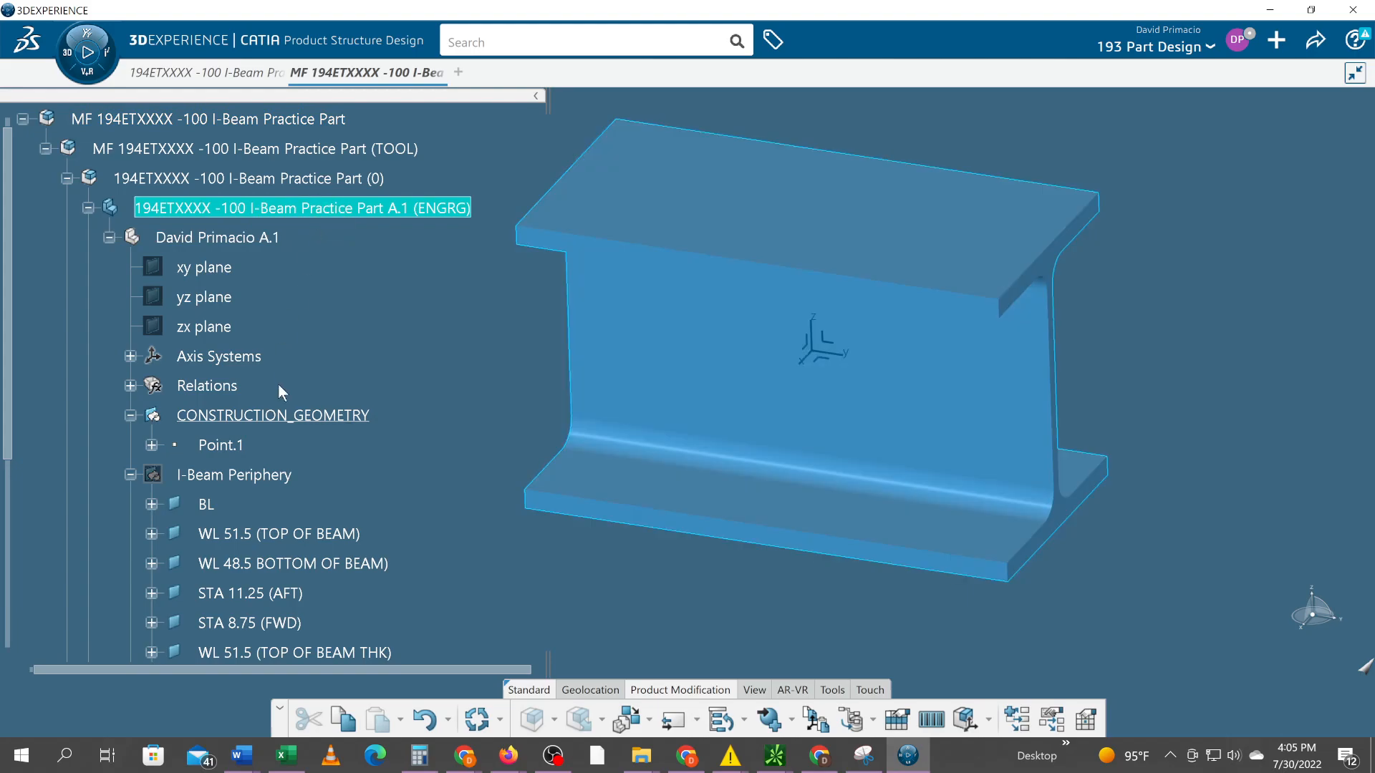
# Publish every element of the I-Beam Periphery geometrical set, from BL to LBL 2.5, in the ENGRG part with the proposed functional names
pyautogui.click(282, 479)
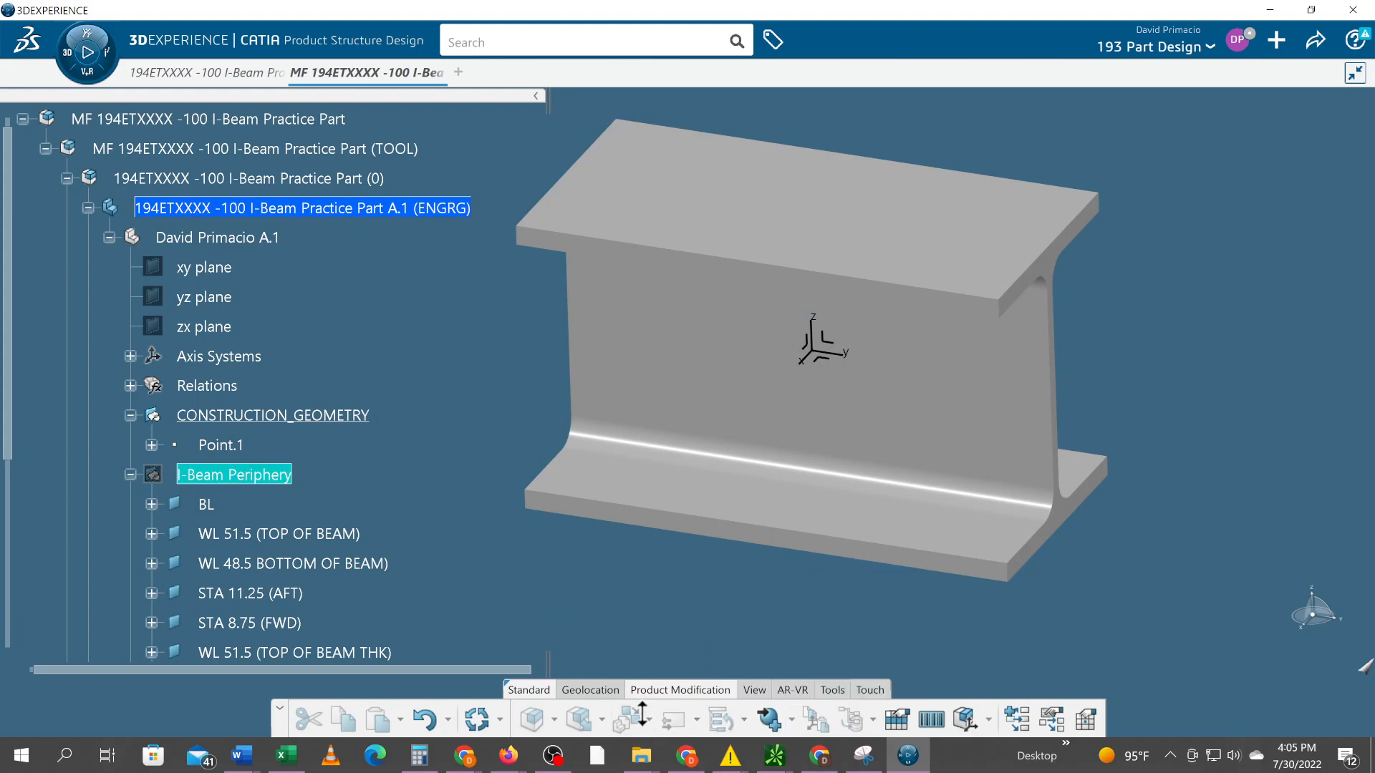
pyautogui.click(773, 724)
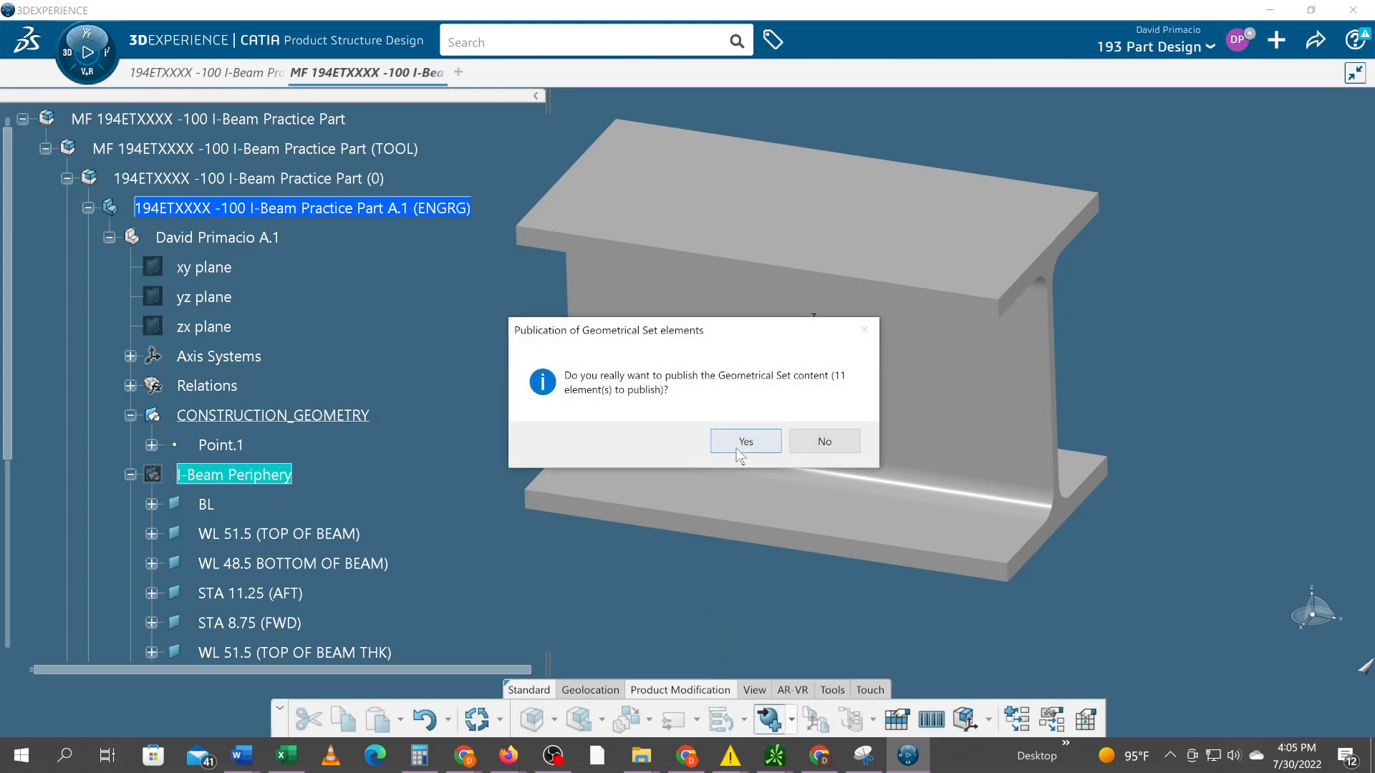
pyautogui.click(737, 444)
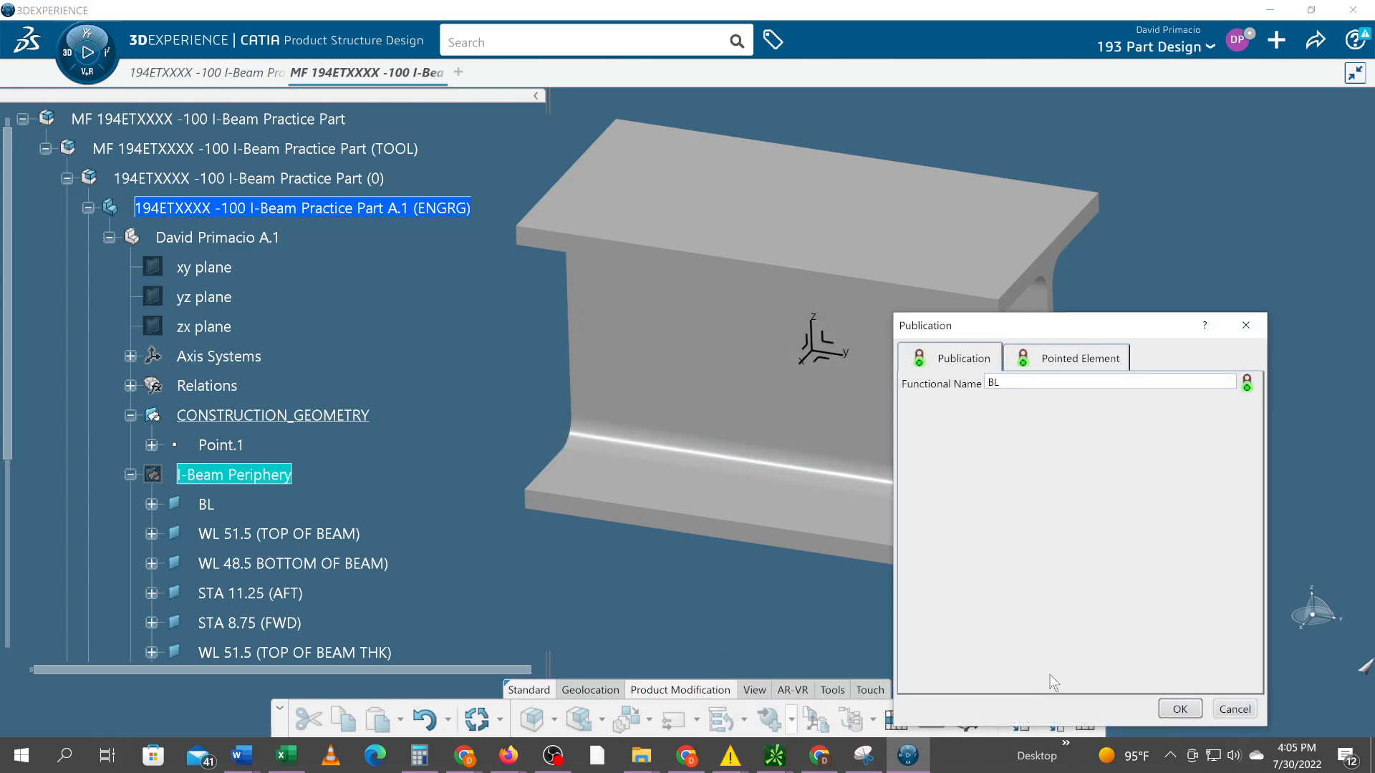
pyautogui.click(1165, 706)
pyautogui.click(1171, 709)
pyautogui.click(1172, 709)
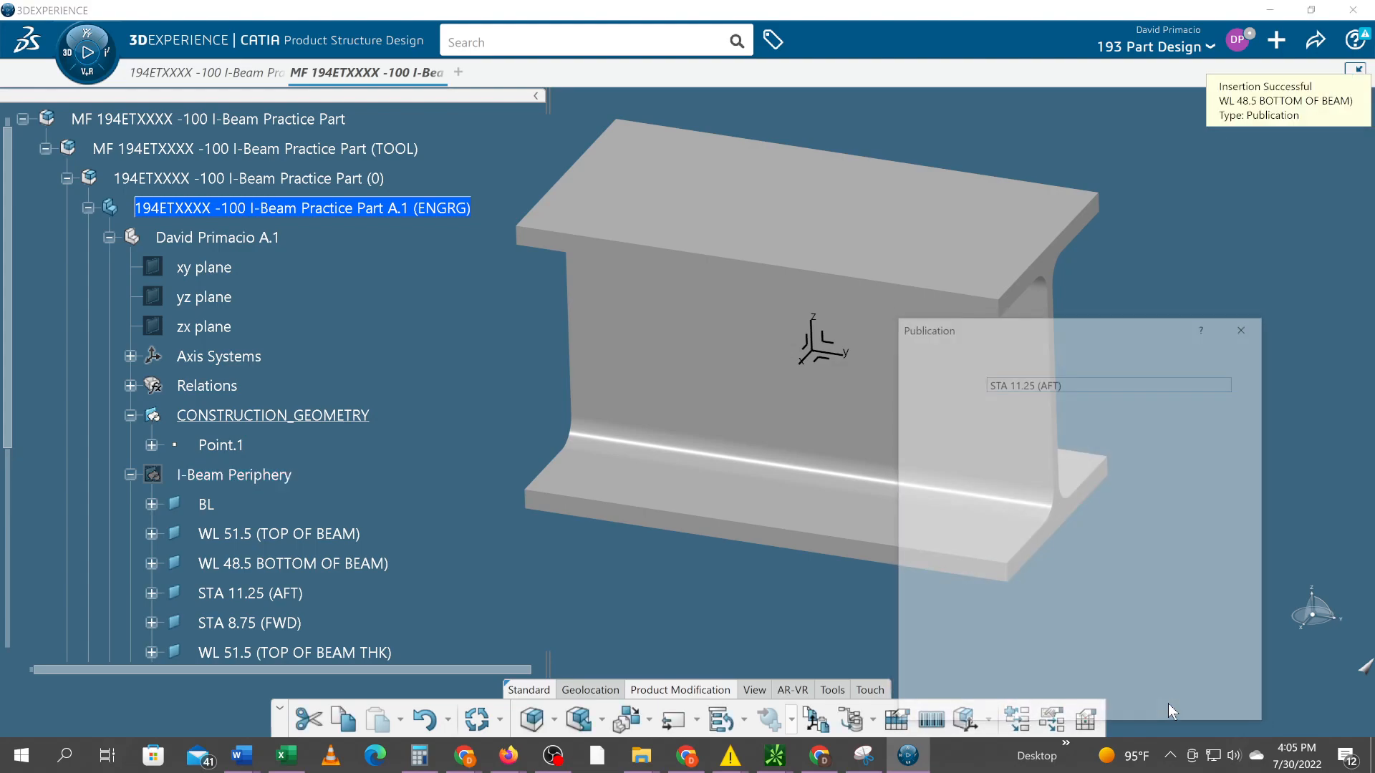
pyautogui.click(1170, 707)
pyautogui.click(1170, 707)
pyautogui.click(1170, 708)
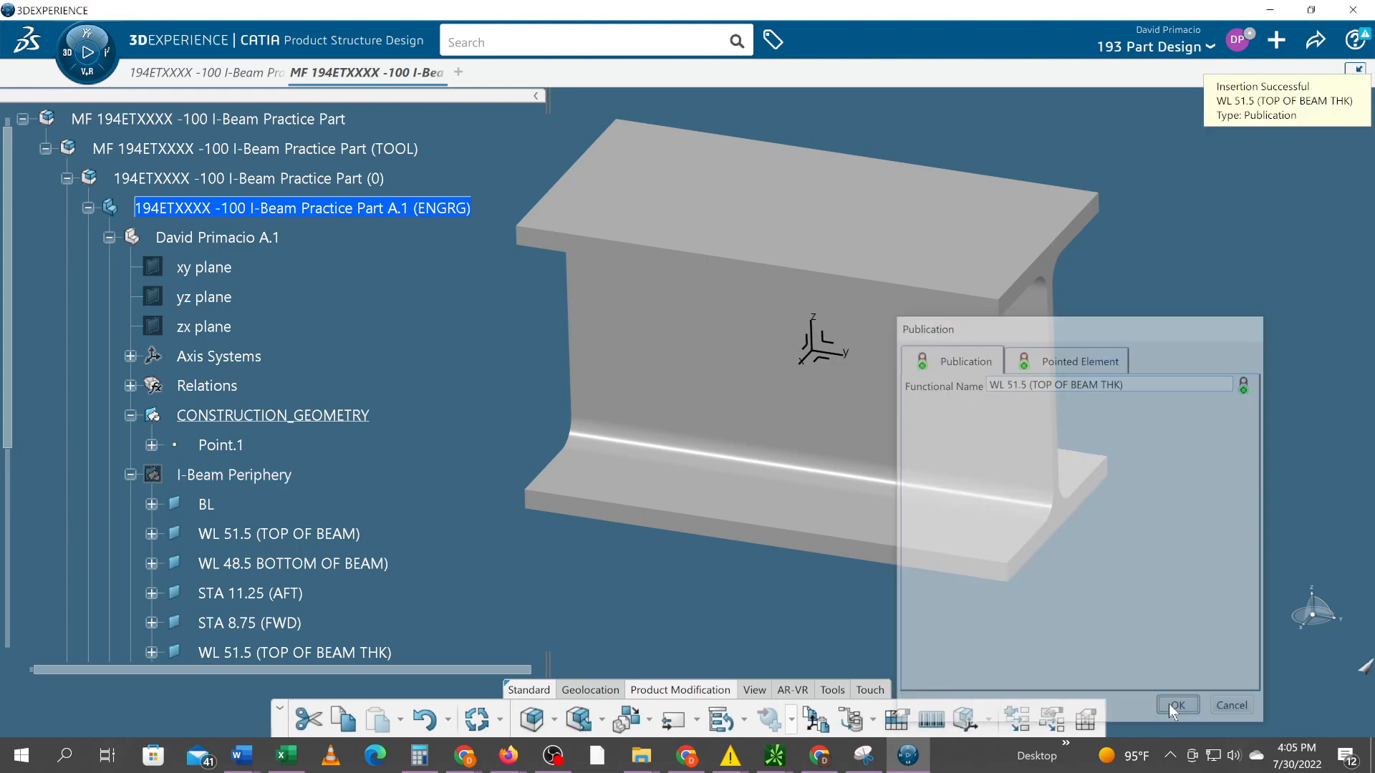
pyautogui.click(1169, 707)
pyautogui.click(1170, 708)
pyautogui.click(1170, 707)
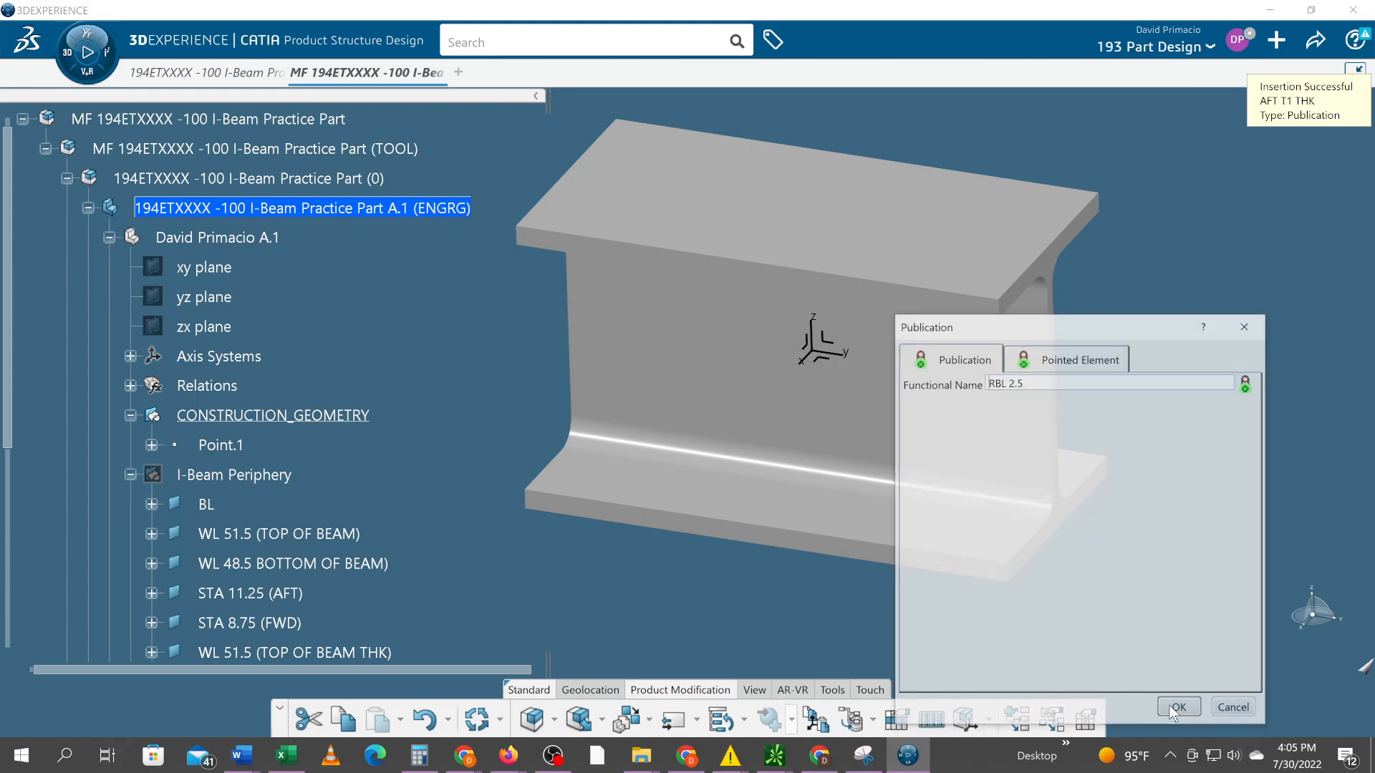
pyautogui.click(1170, 707)
pyautogui.click(1170, 708)
# Expand the ENGRG part's Publications node and compare its entries with the I-Beam Periphery planes
pyautogui.scroll(-5, 193, 530)
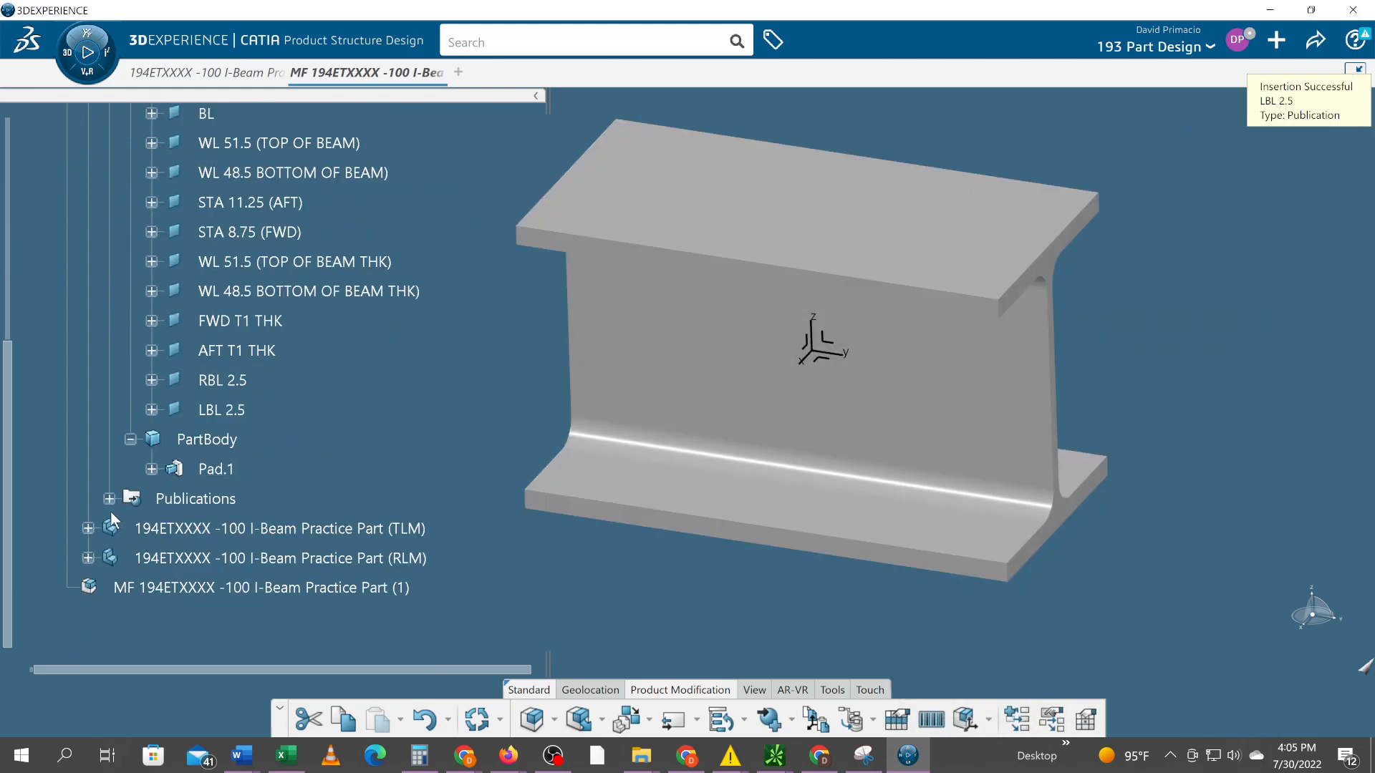
pyautogui.click(108, 499)
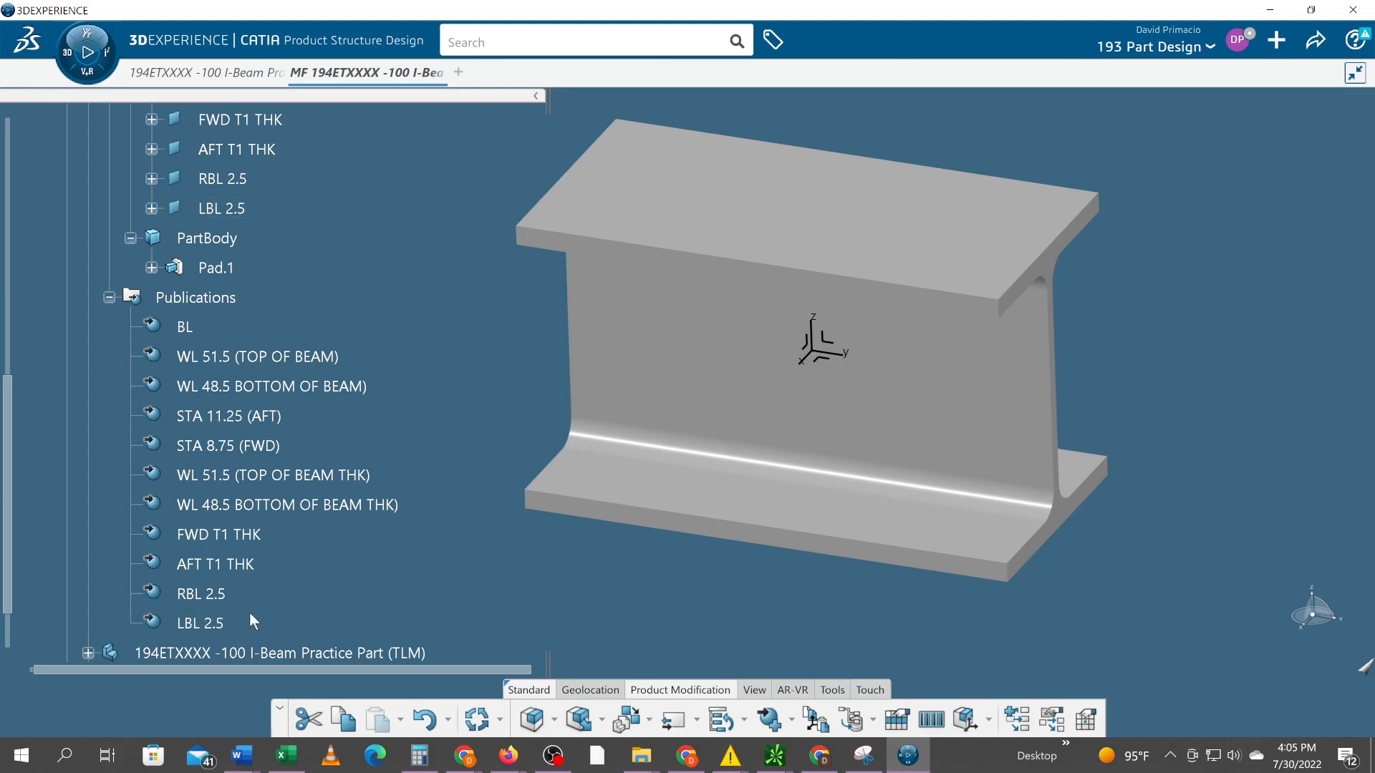
pyautogui.scroll(4, 265, 609)
pyautogui.scroll(1, 267, 610)
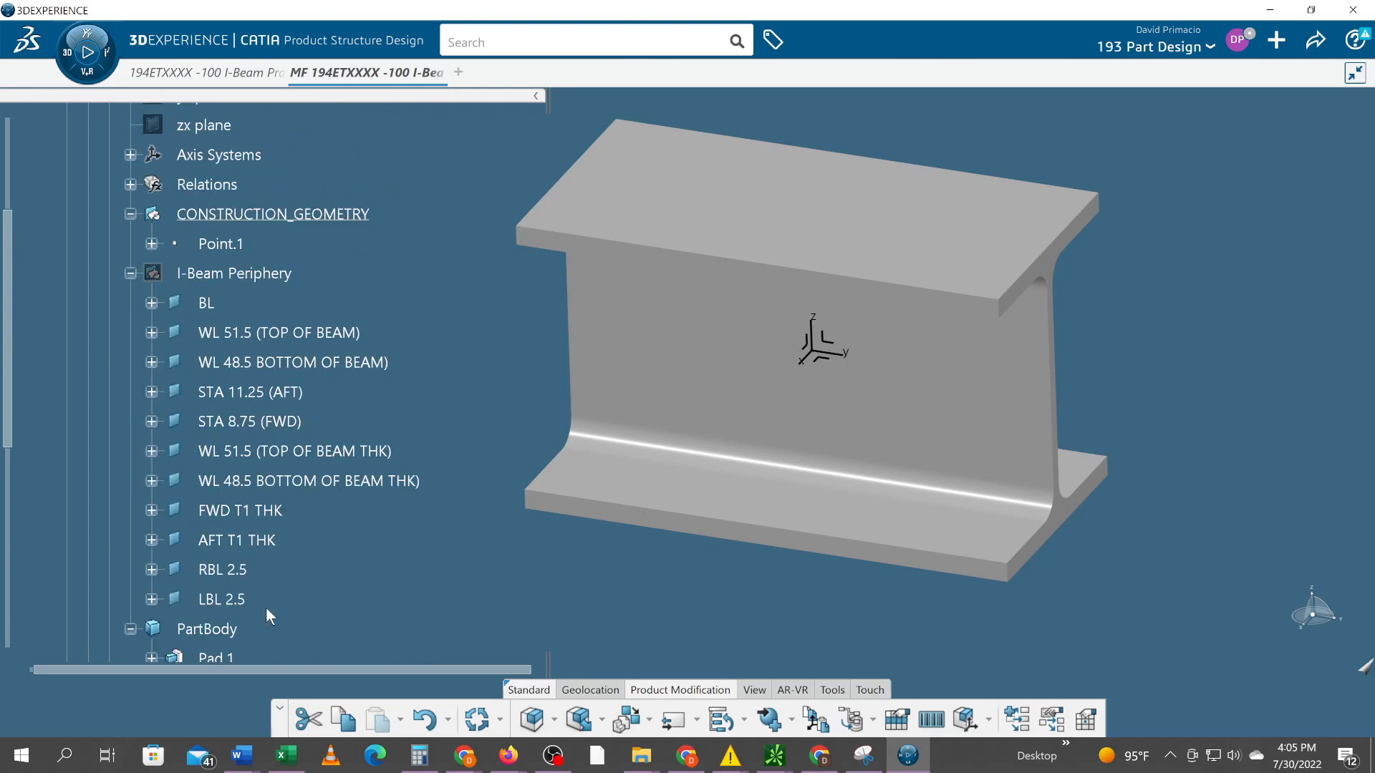
pyautogui.scroll(-3, 267, 610)
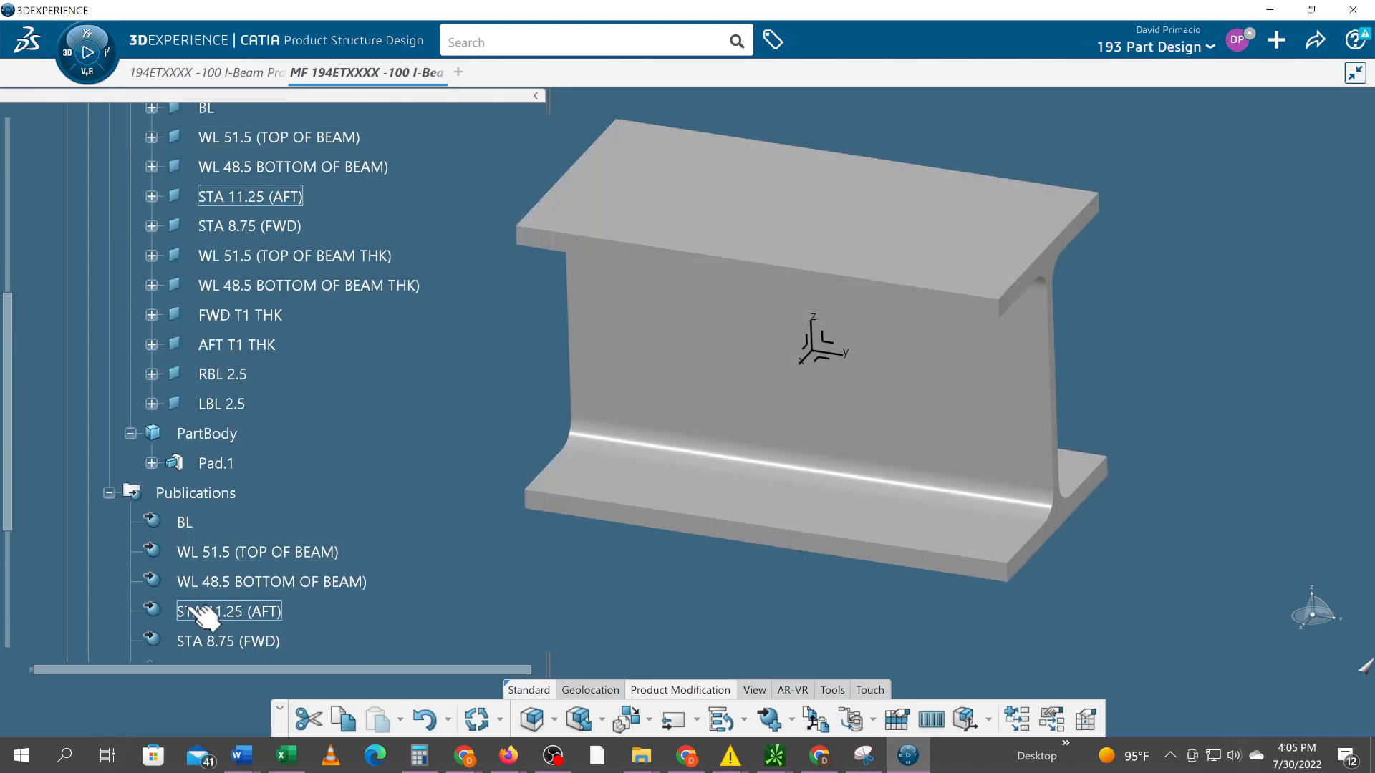
# Collapse the I-Beam Periphery geometrical set and review the planes listed under the ENGRG part's Publications
pyautogui.scroll(2, 187, 573)
pyautogui.scroll(-1, 187, 594)
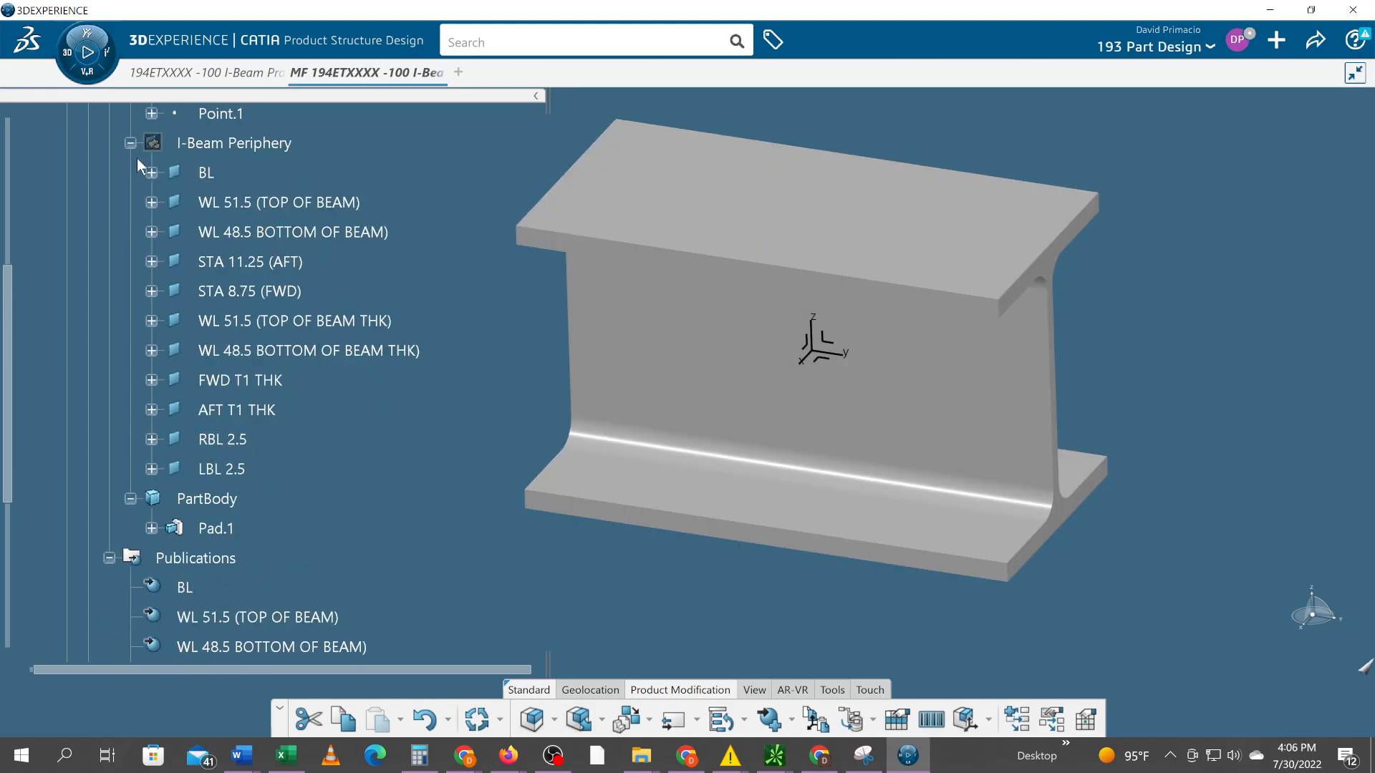
pyautogui.scroll(1, 144, 464)
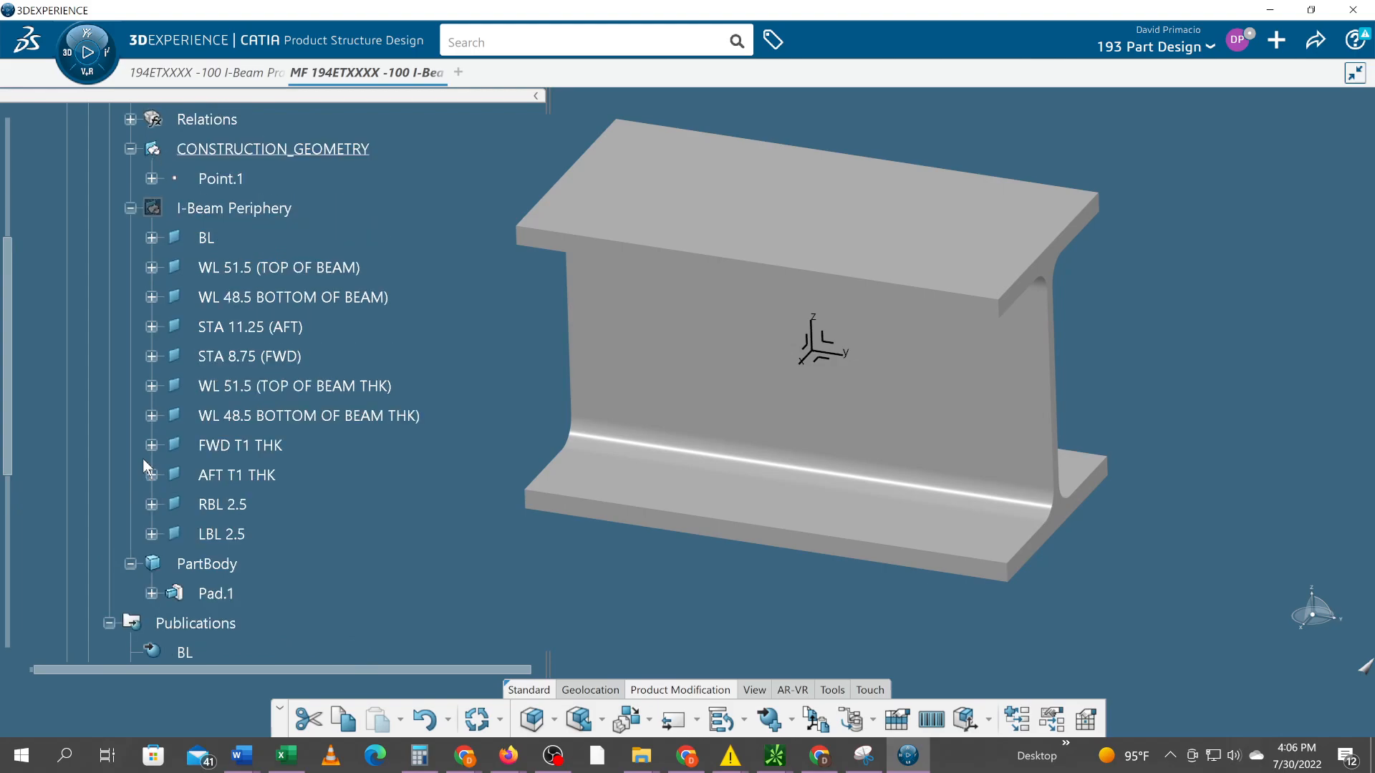
pyautogui.click(127, 208)
pyautogui.scroll(-1, 236, 415)
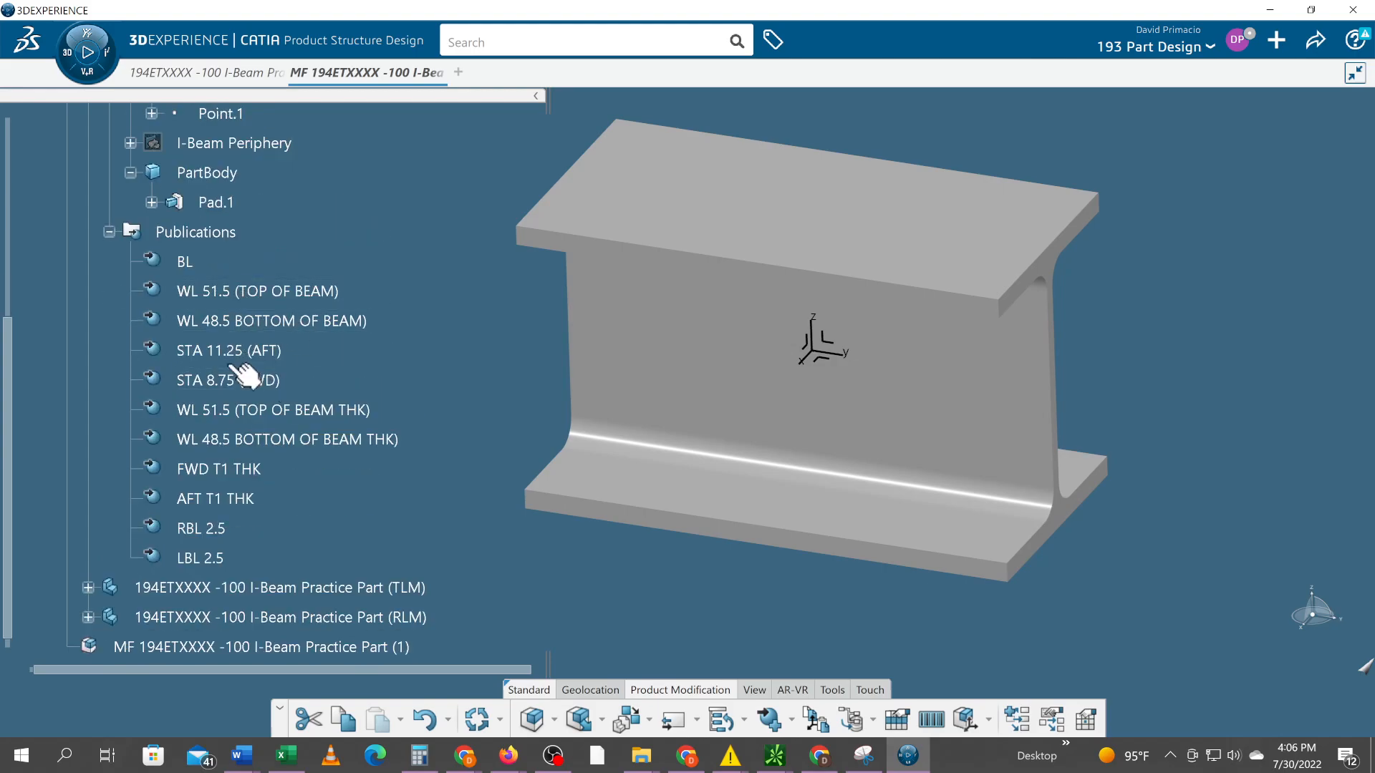
pyautogui.scroll(3, 384, 430)
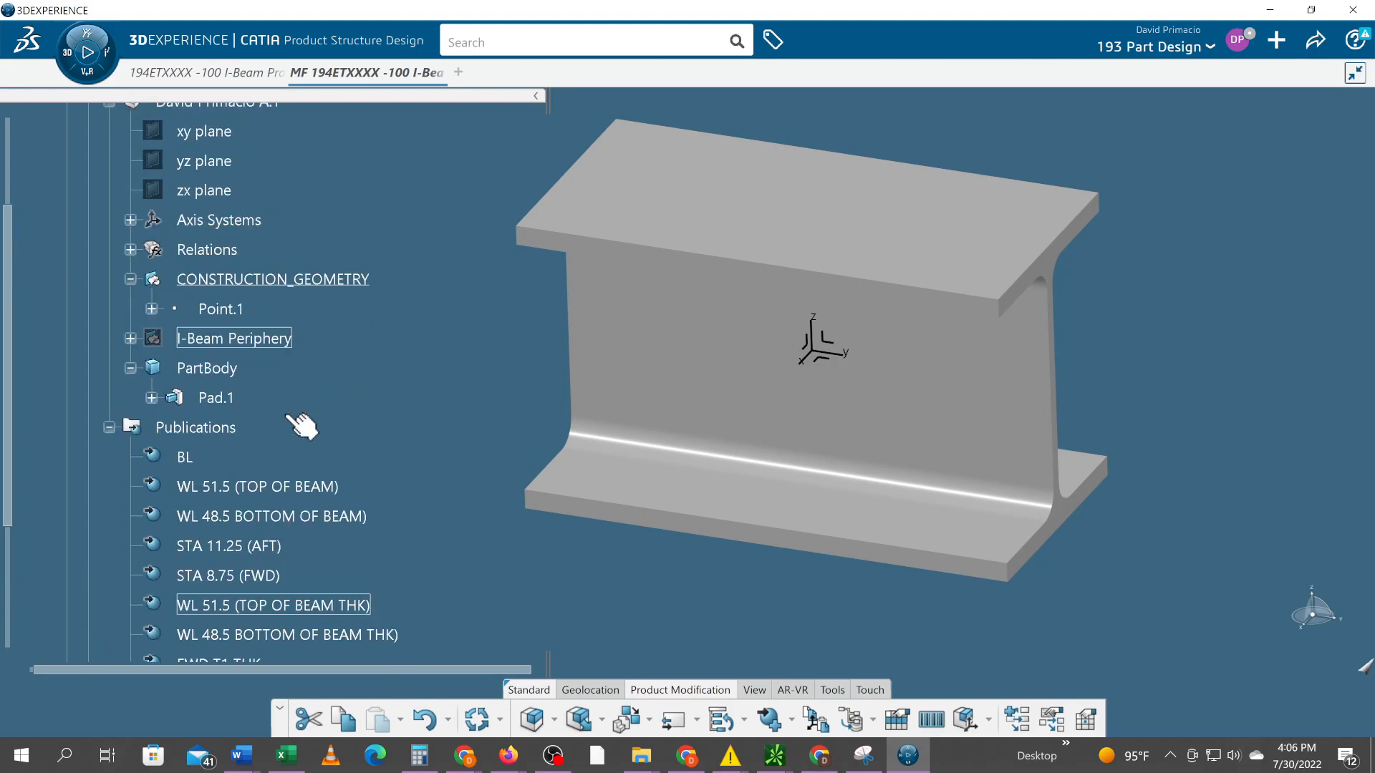
pyautogui.scroll(3, 222, 374)
pyautogui.scroll(-3, 240, 356)
pyautogui.scroll(-3, 237, 349)
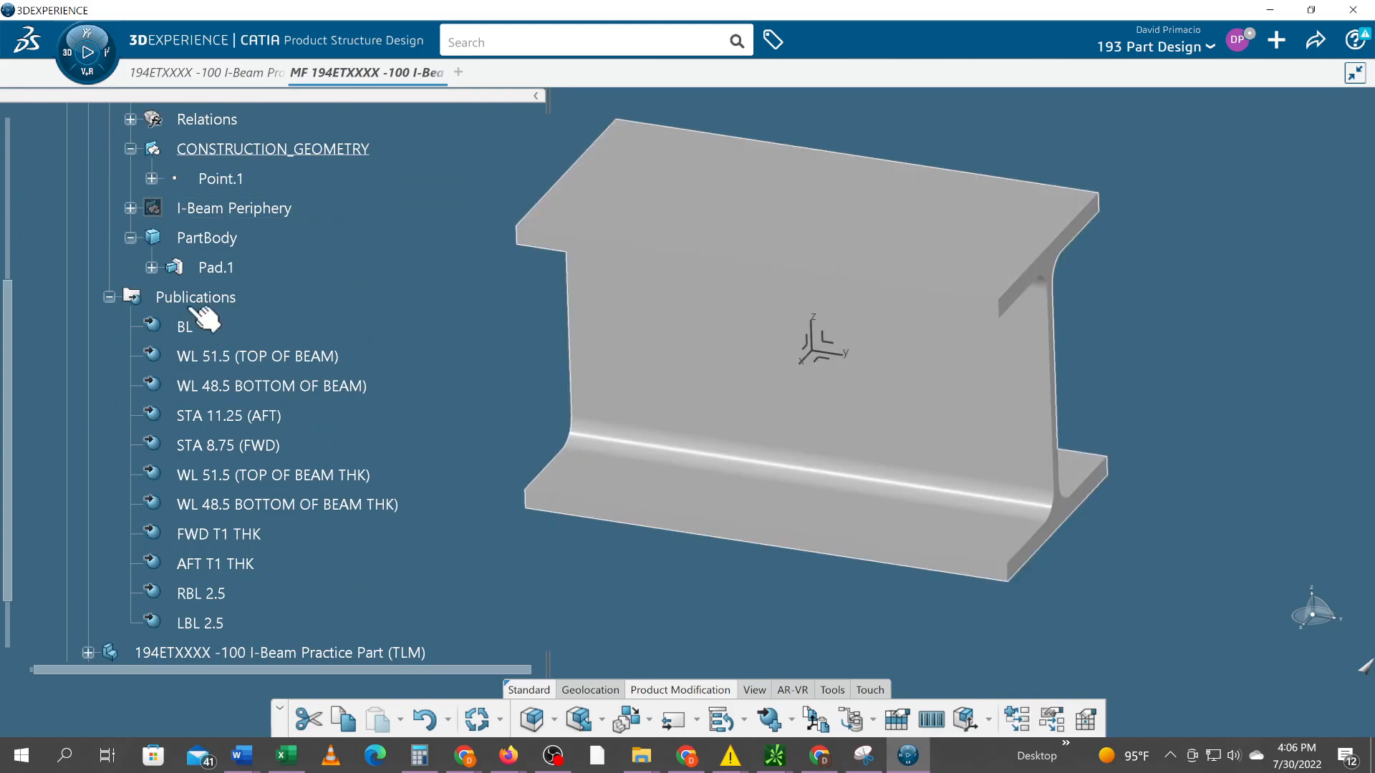
pyautogui.click(189, 324)
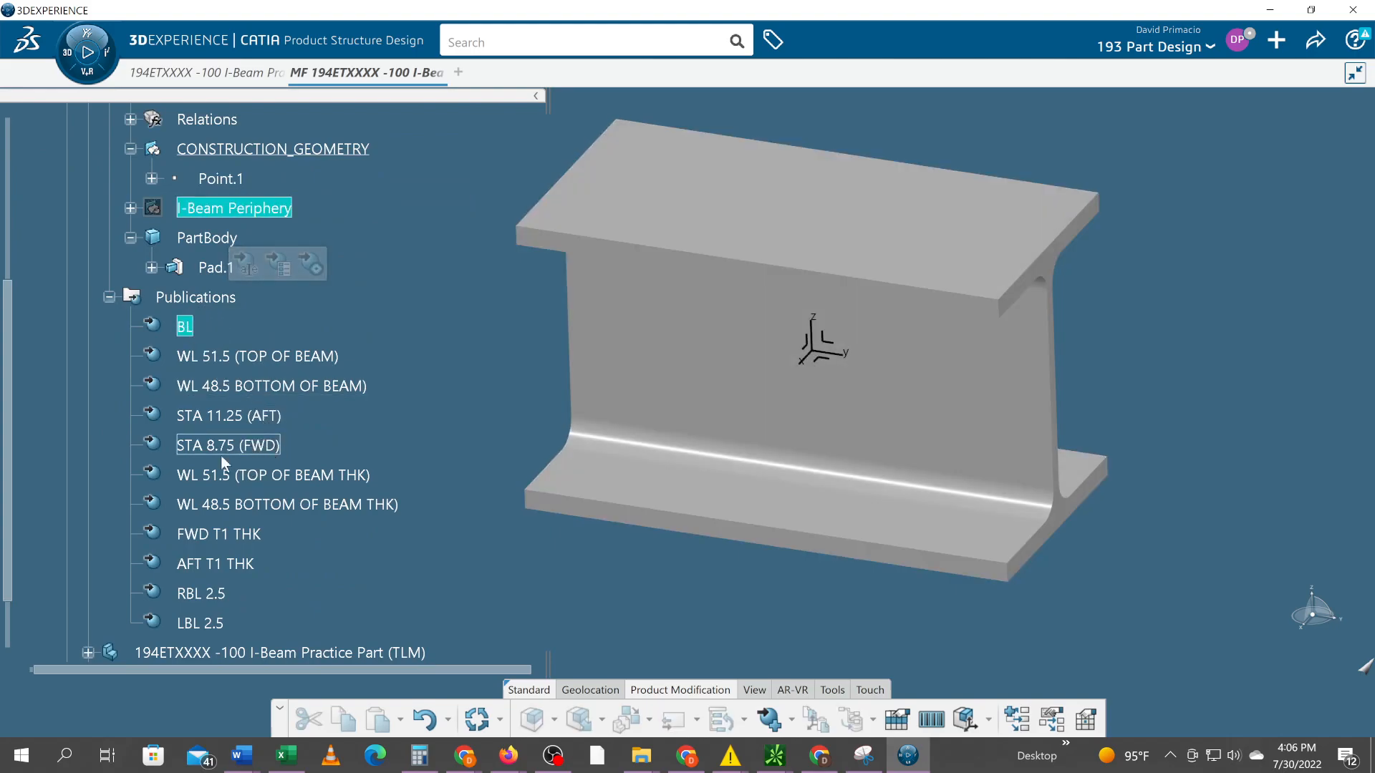
pyautogui.keyDown('shift'); pyautogui.click(211, 617); pyautogui.keyUp('shift')
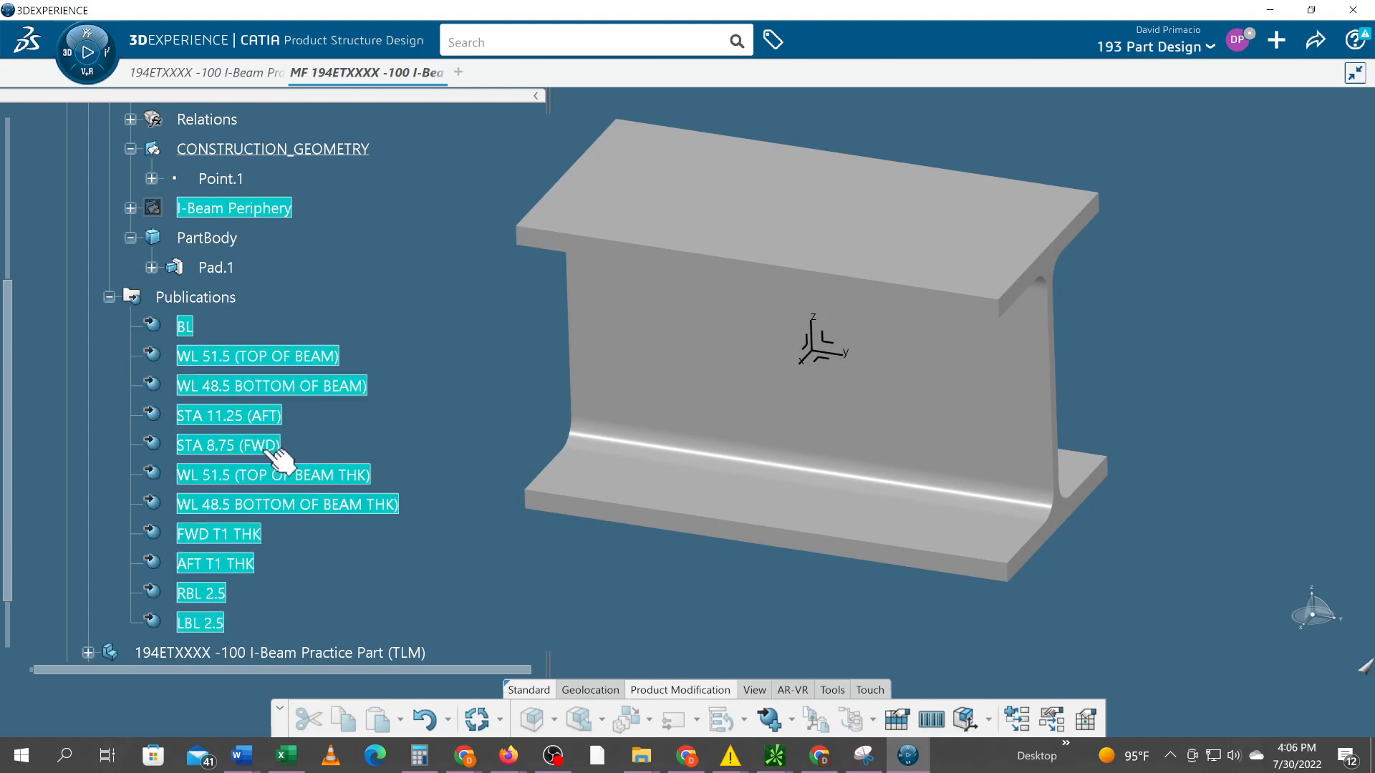
pyautogui.rightClick(244, 444)
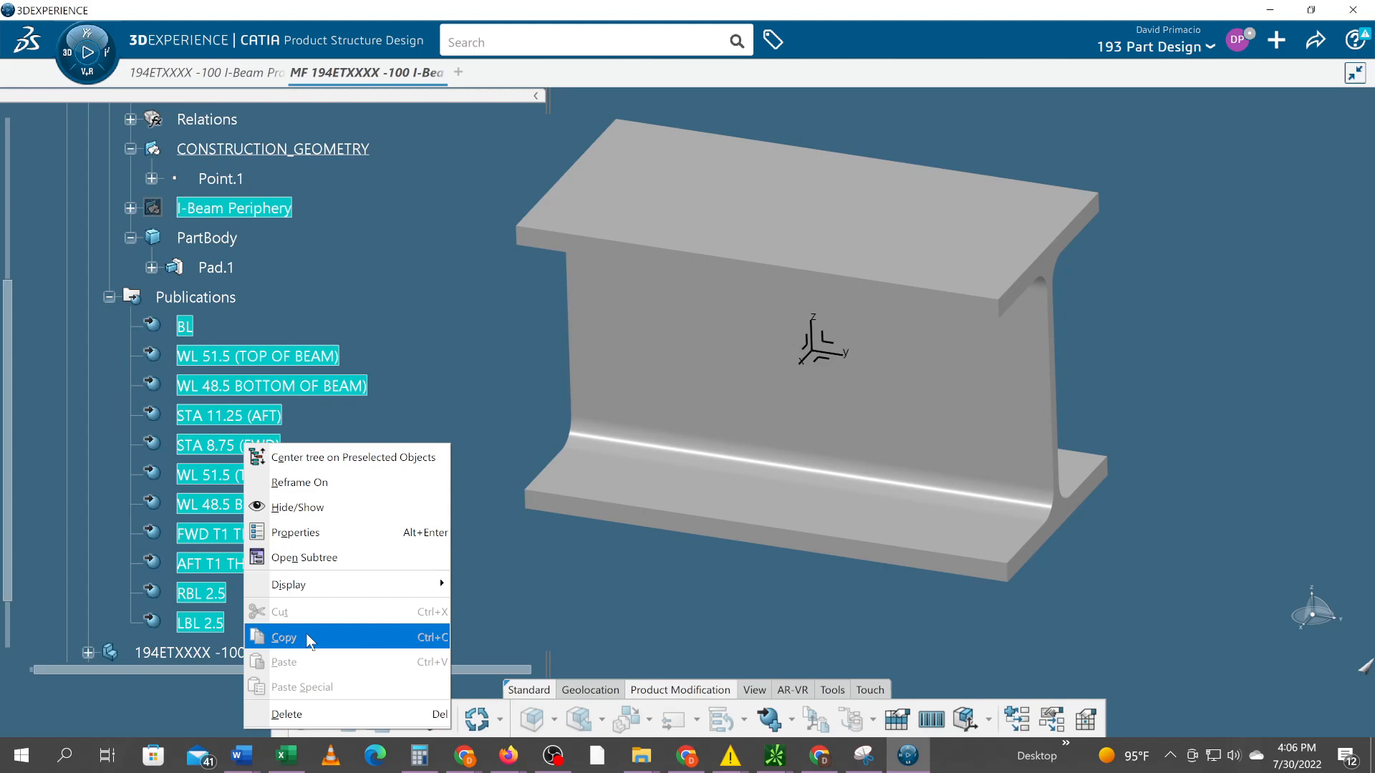
pyautogui.click(487, 504)
pyautogui.scroll(1, 458, 499)
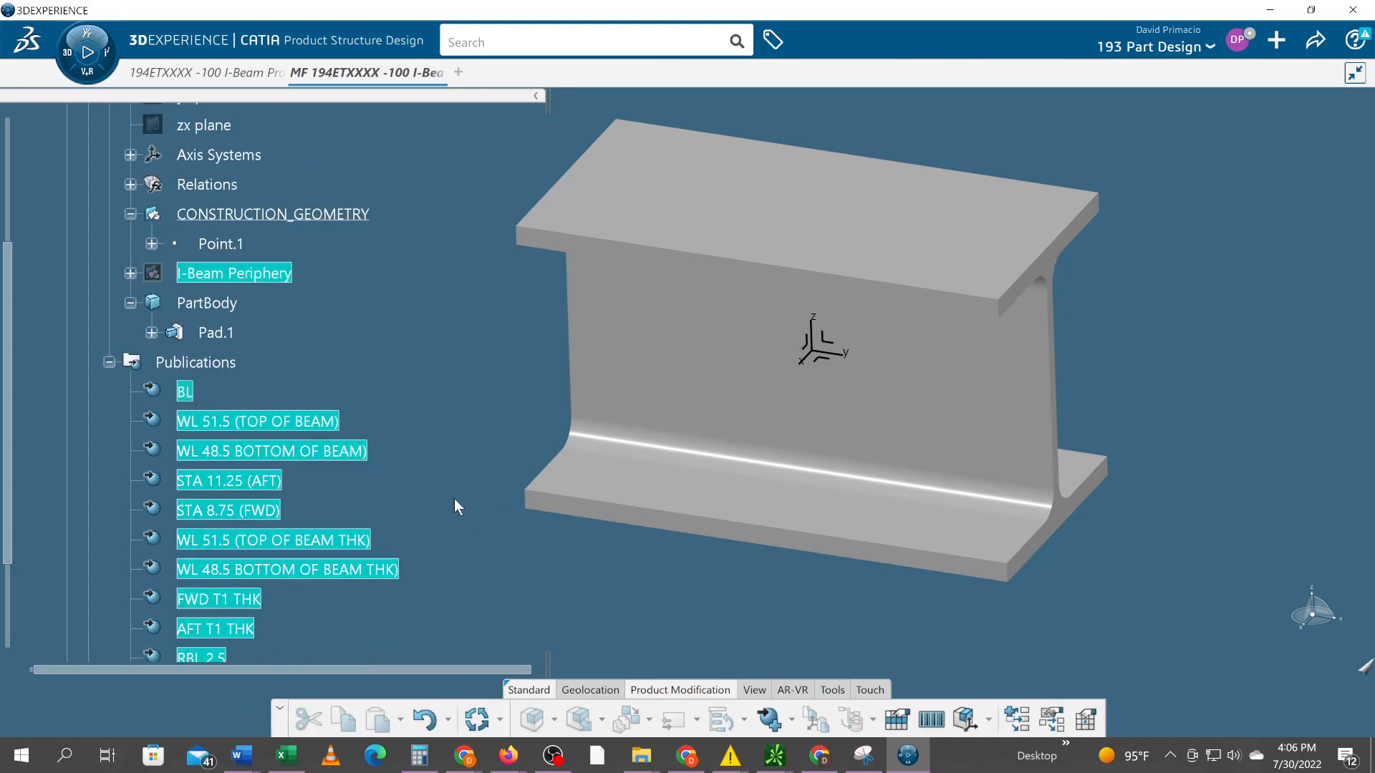
pyautogui.doubleClick(180, 361)
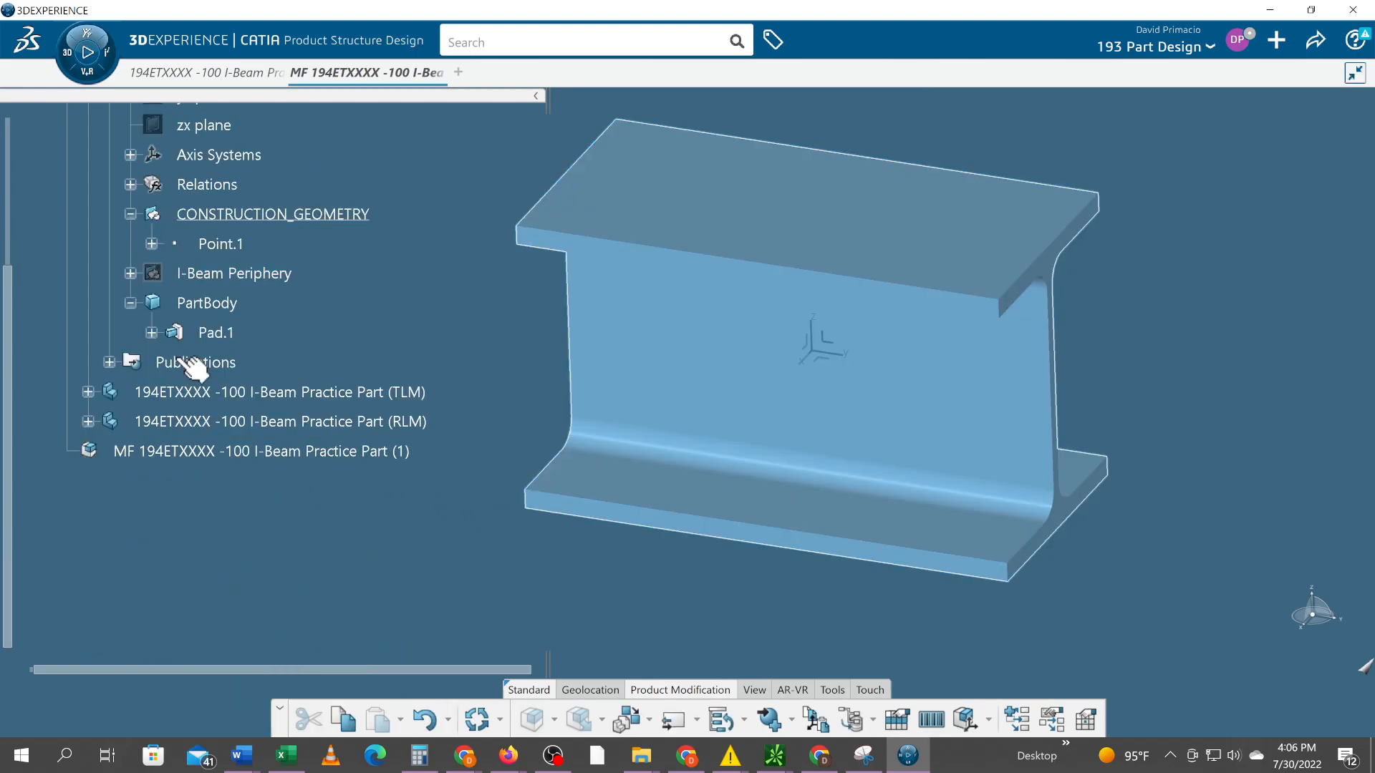
# Activate the 3D shape directly under the ENGRG part to switch to Part Design
pyautogui.scroll(2, 181, 362)
pyautogui.scroll(2, 188, 368)
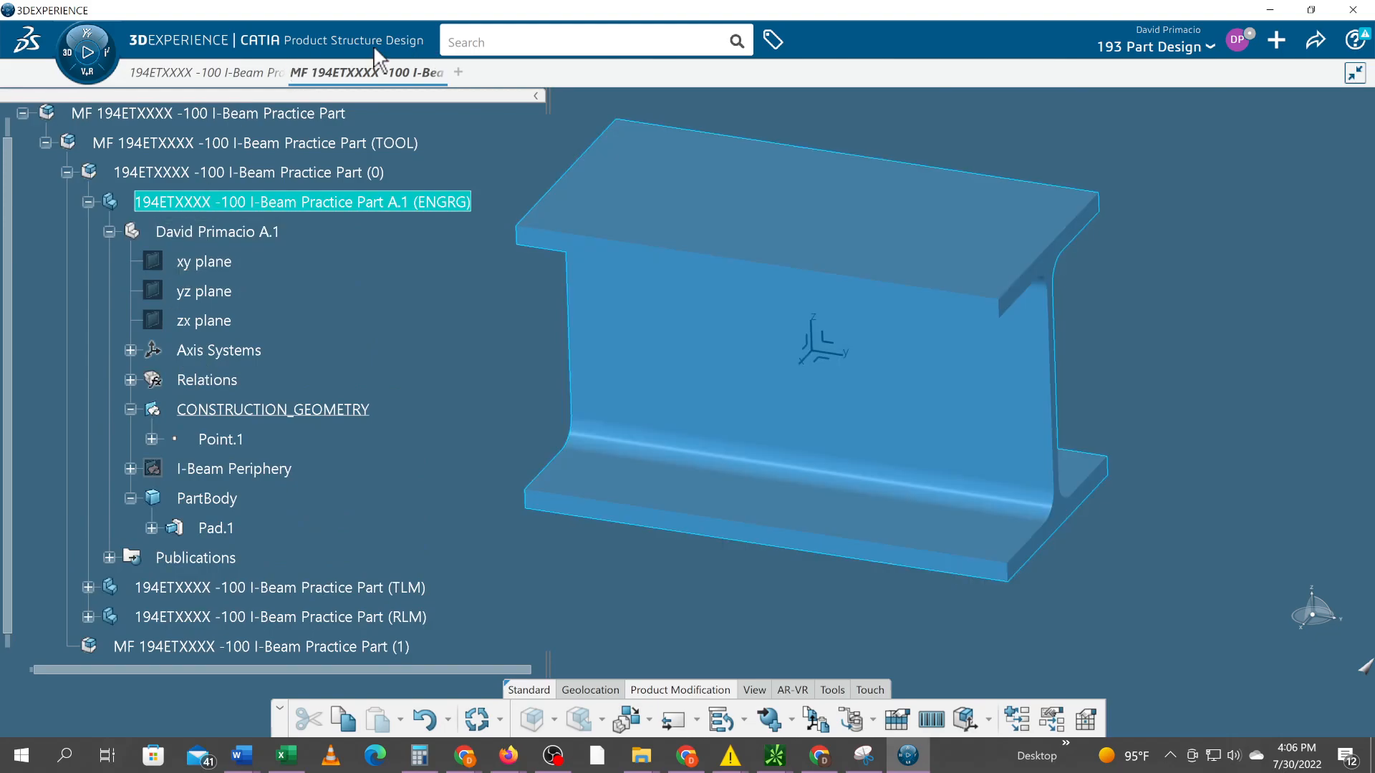
pyautogui.click(164, 232)
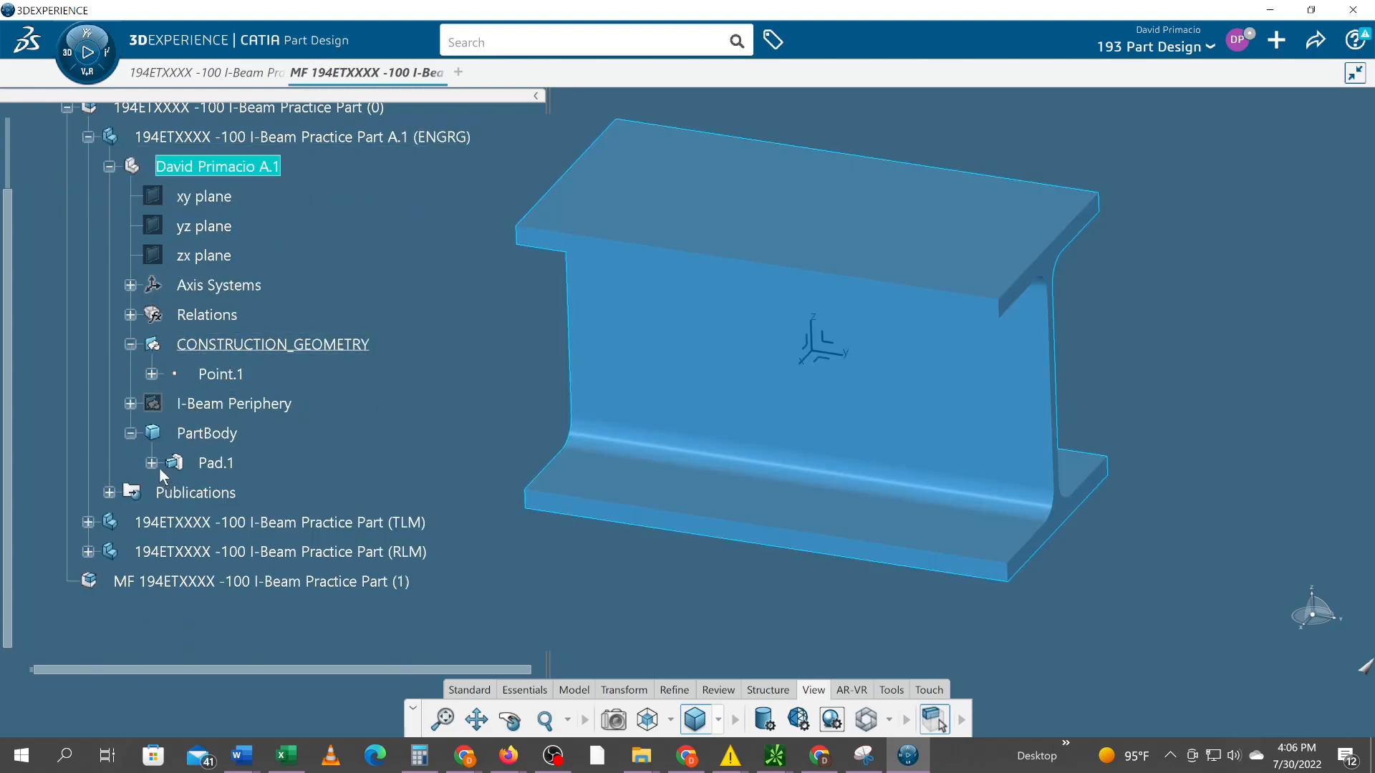
# Expand the ENGRG part's Publications and copy all of its entries from BL to LBL 2.5
pyautogui.click(111, 493)
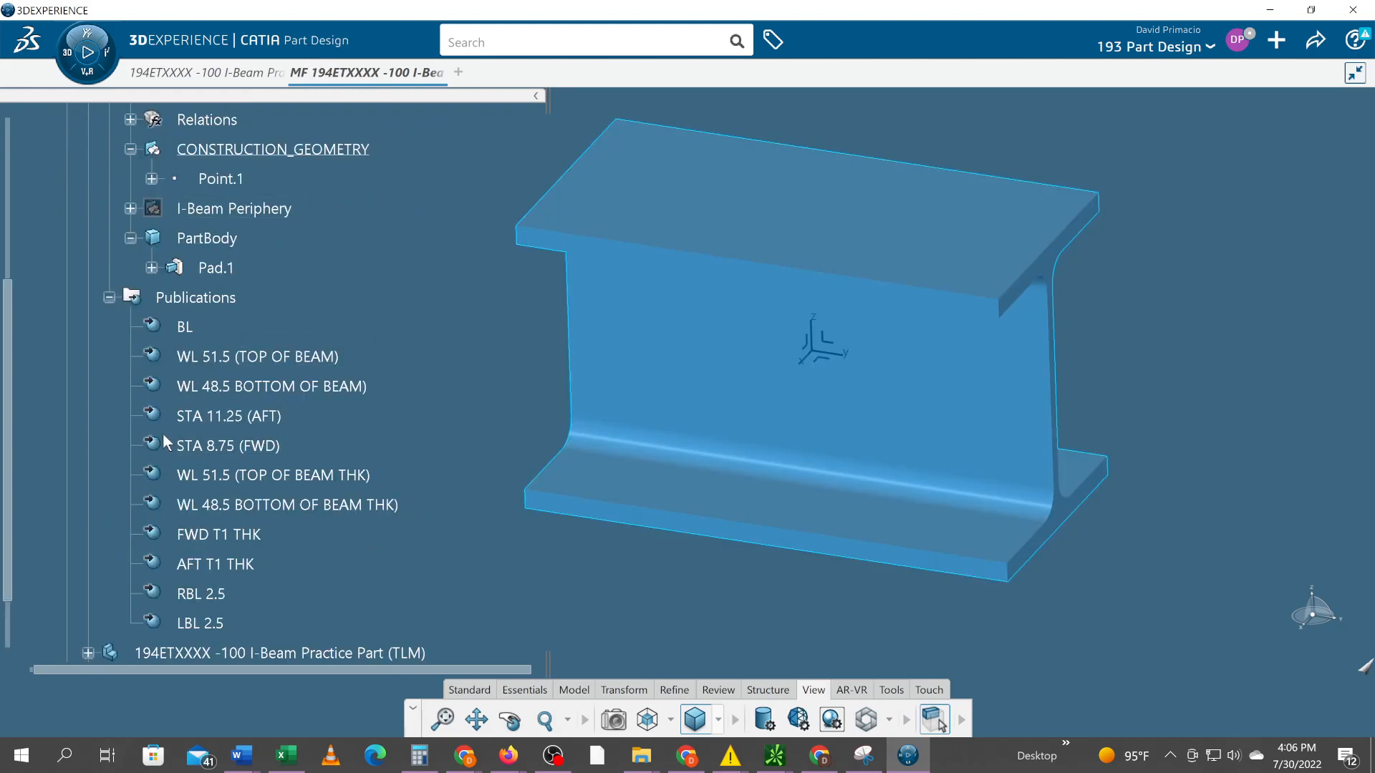
pyautogui.click(189, 323)
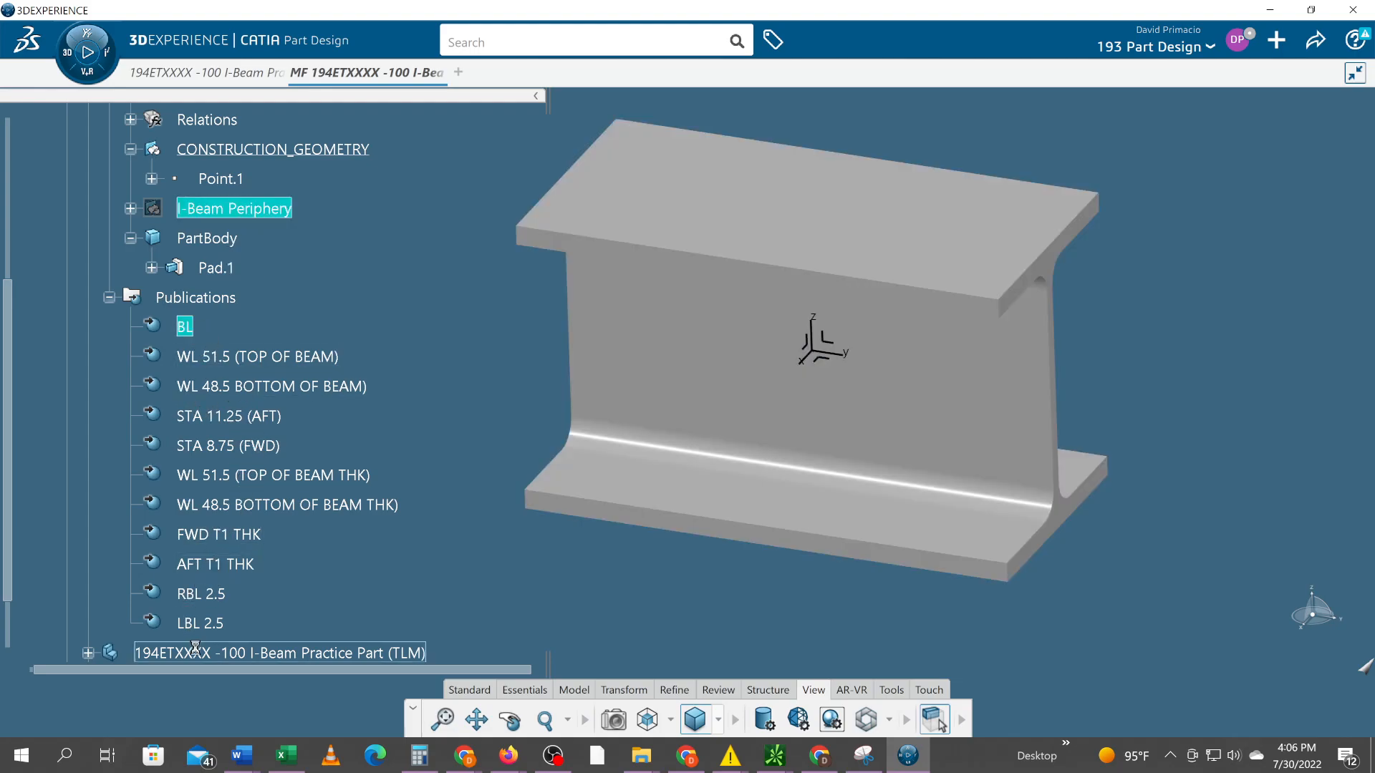
pyautogui.keyDown('shift'); pyautogui.click(208, 623); pyautogui.keyUp('shift')
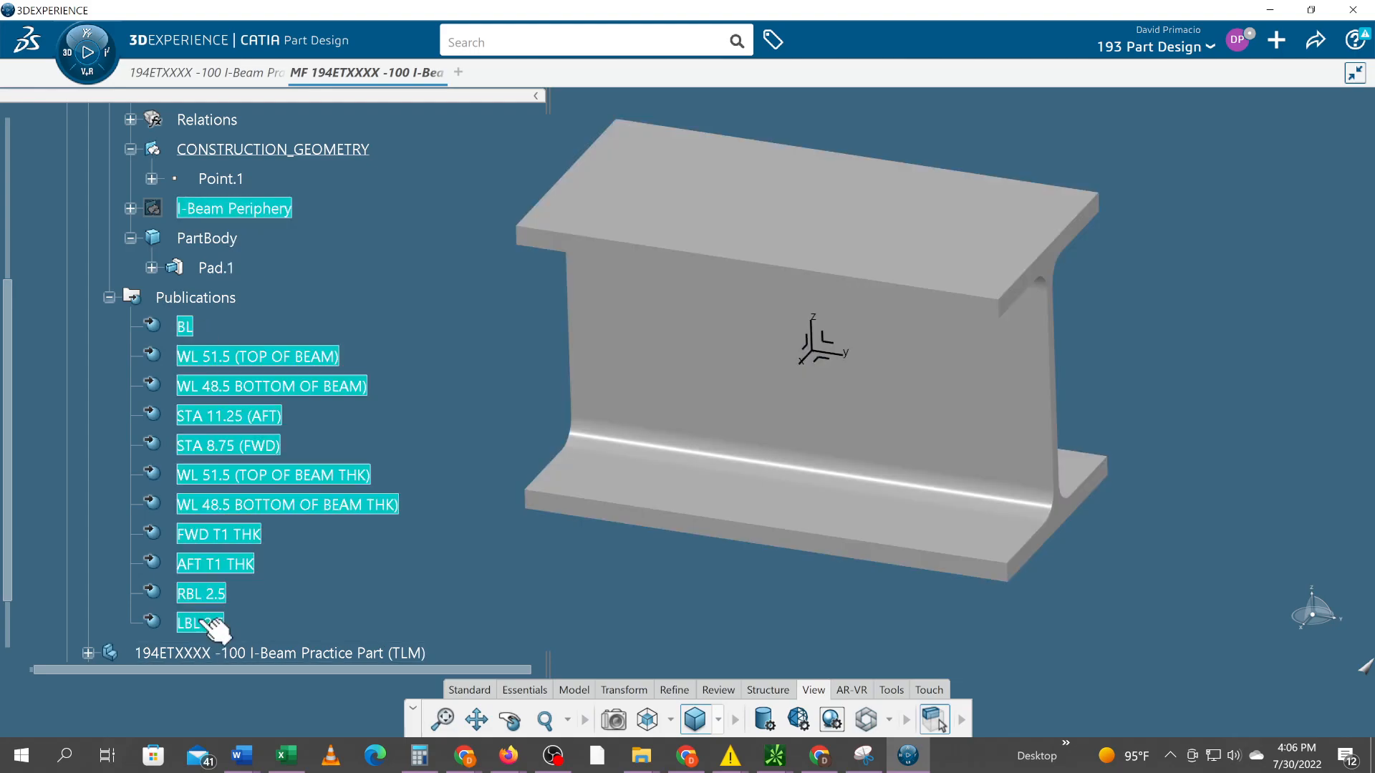
pyautogui.rightClick(215, 445)
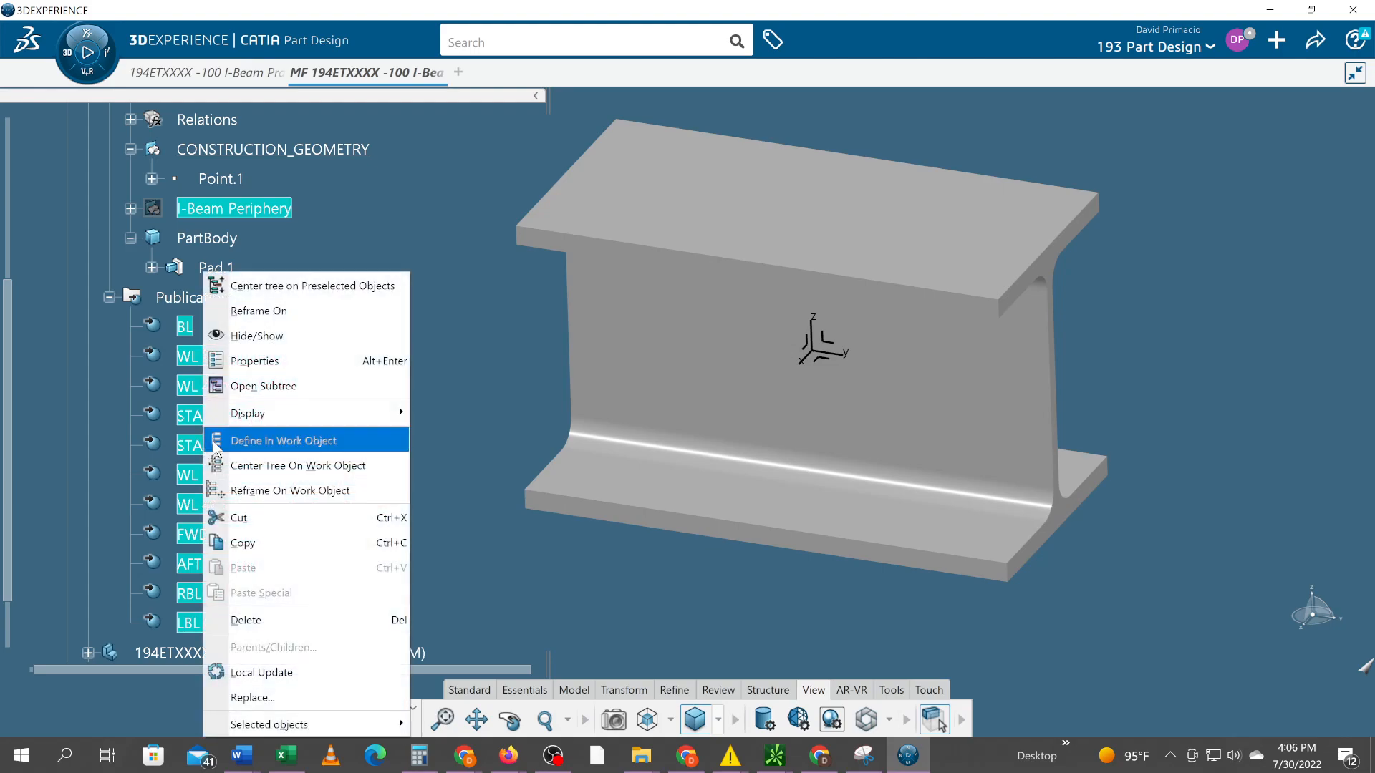
pyautogui.moveTo(228, 426)
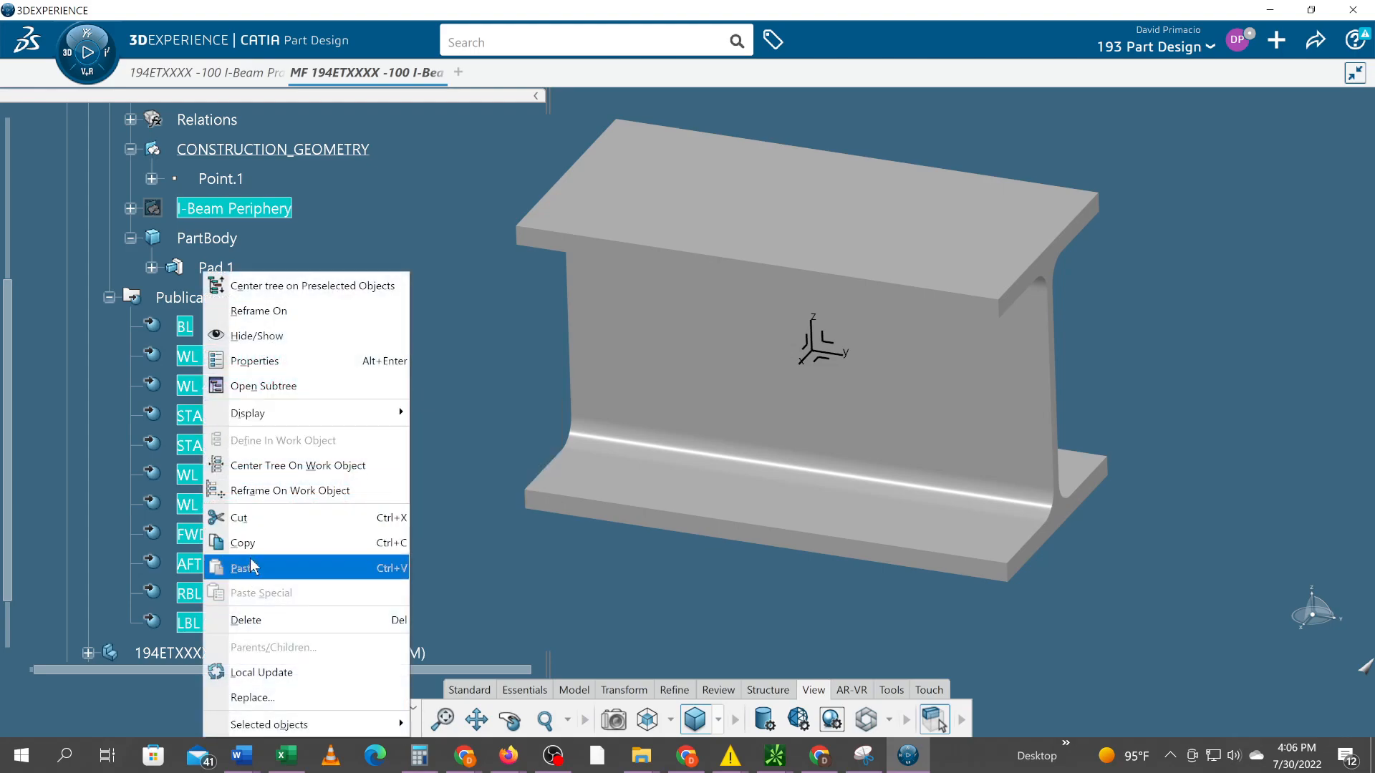
pyautogui.click(256, 548)
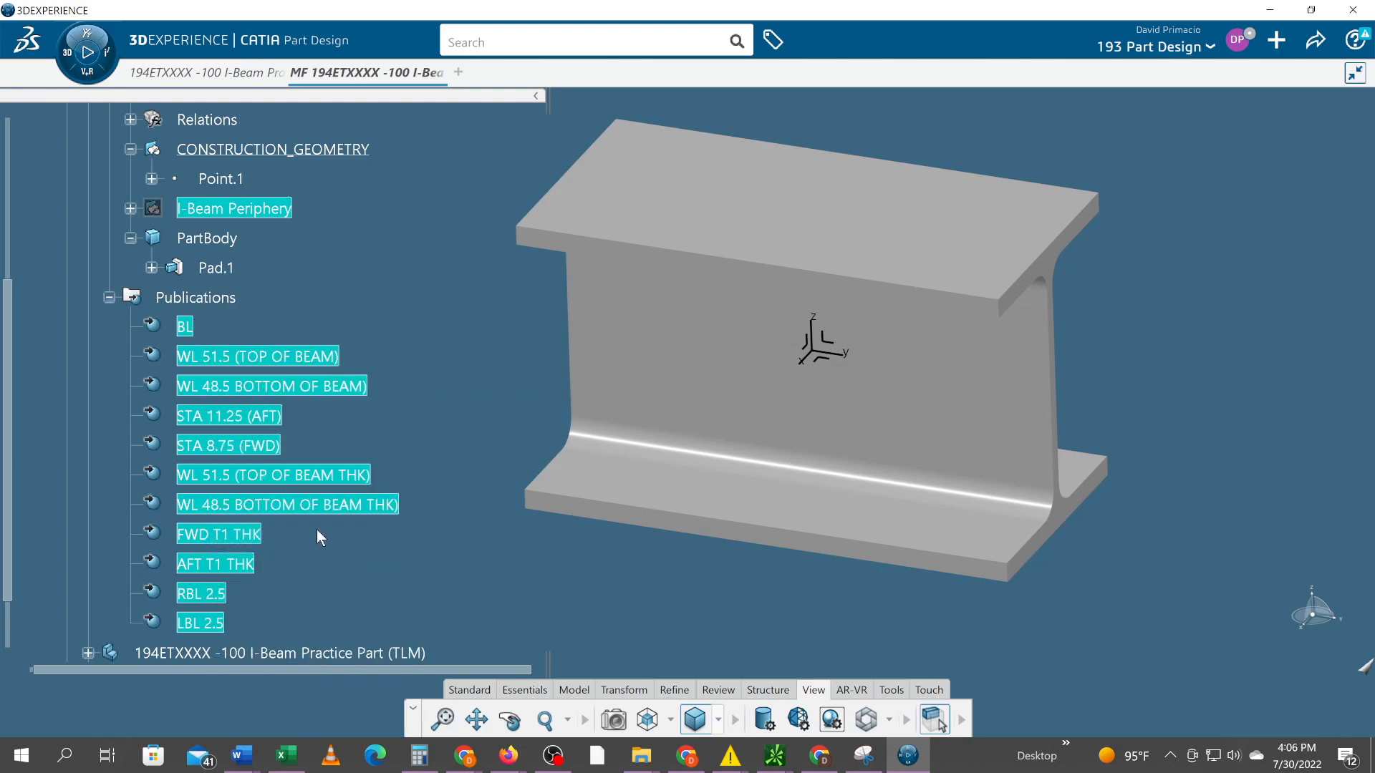
# Expand the 194ETXXXX -100 I-Beam Practice Part (TLM) down to the contents of its 3D Shape00235910
pyautogui.scroll(-3, 316, 530)
pyautogui.click(88, 523)
pyautogui.scroll(-2, 129, 488)
pyautogui.click(109, 488)
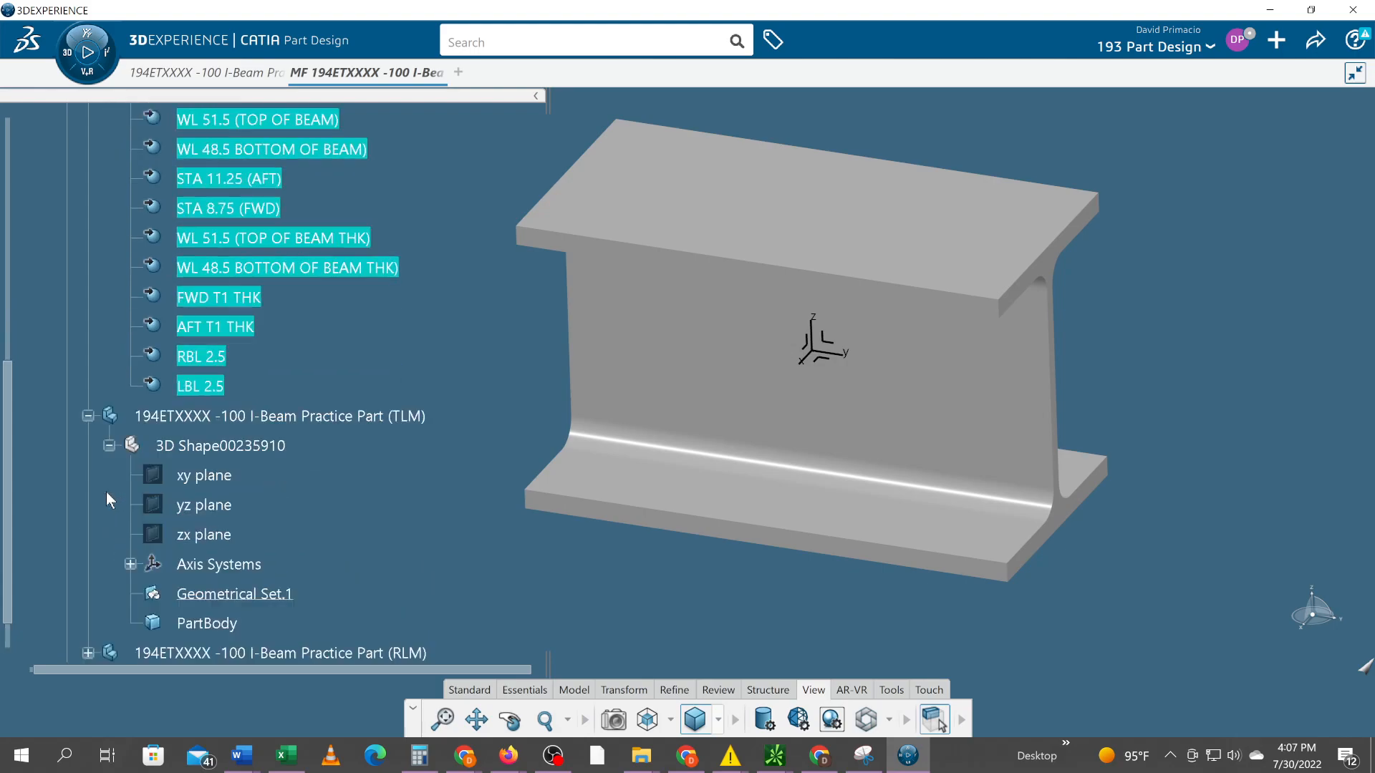
pyautogui.scroll(-3, 109, 490)
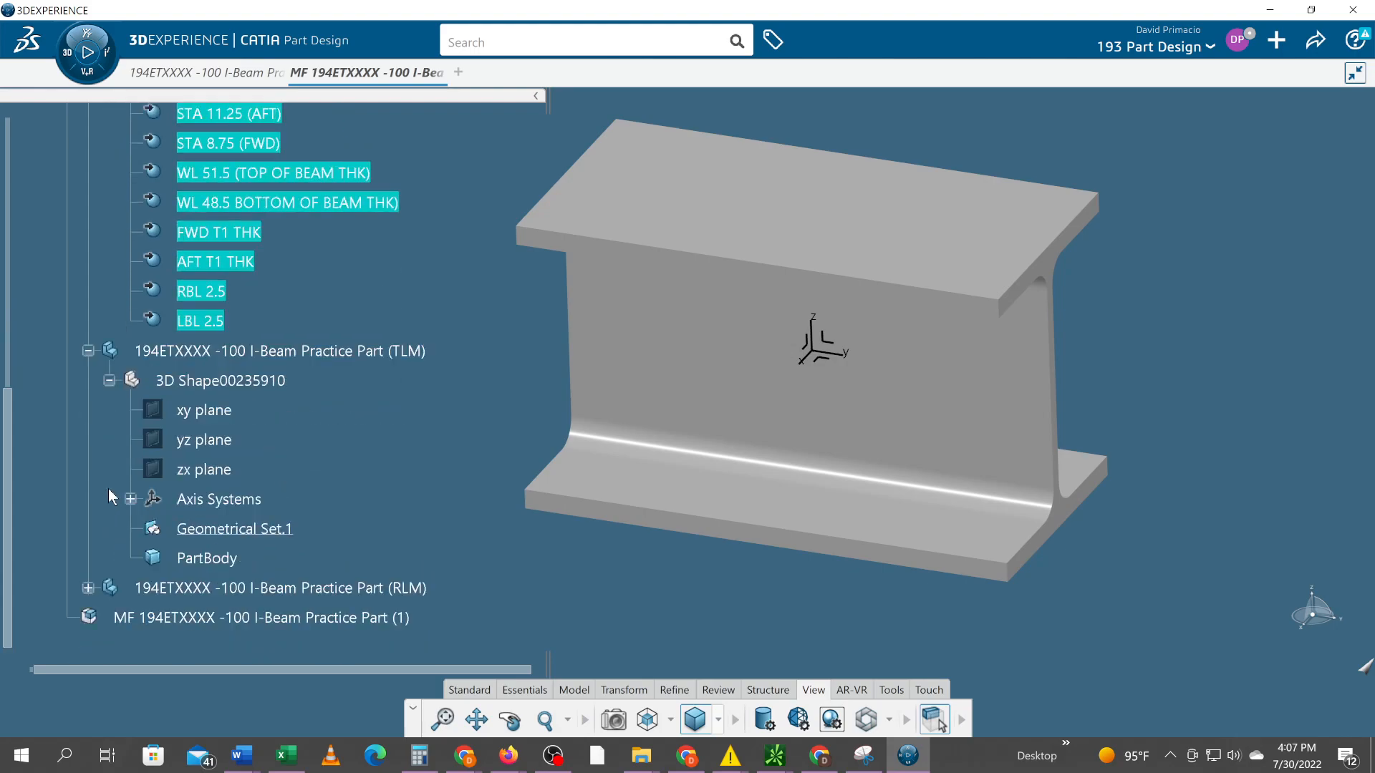
# Paste the copied publications into the TLM part's 3D Shape00235910 as result with link and expand its External References
pyautogui.click(204, 385)
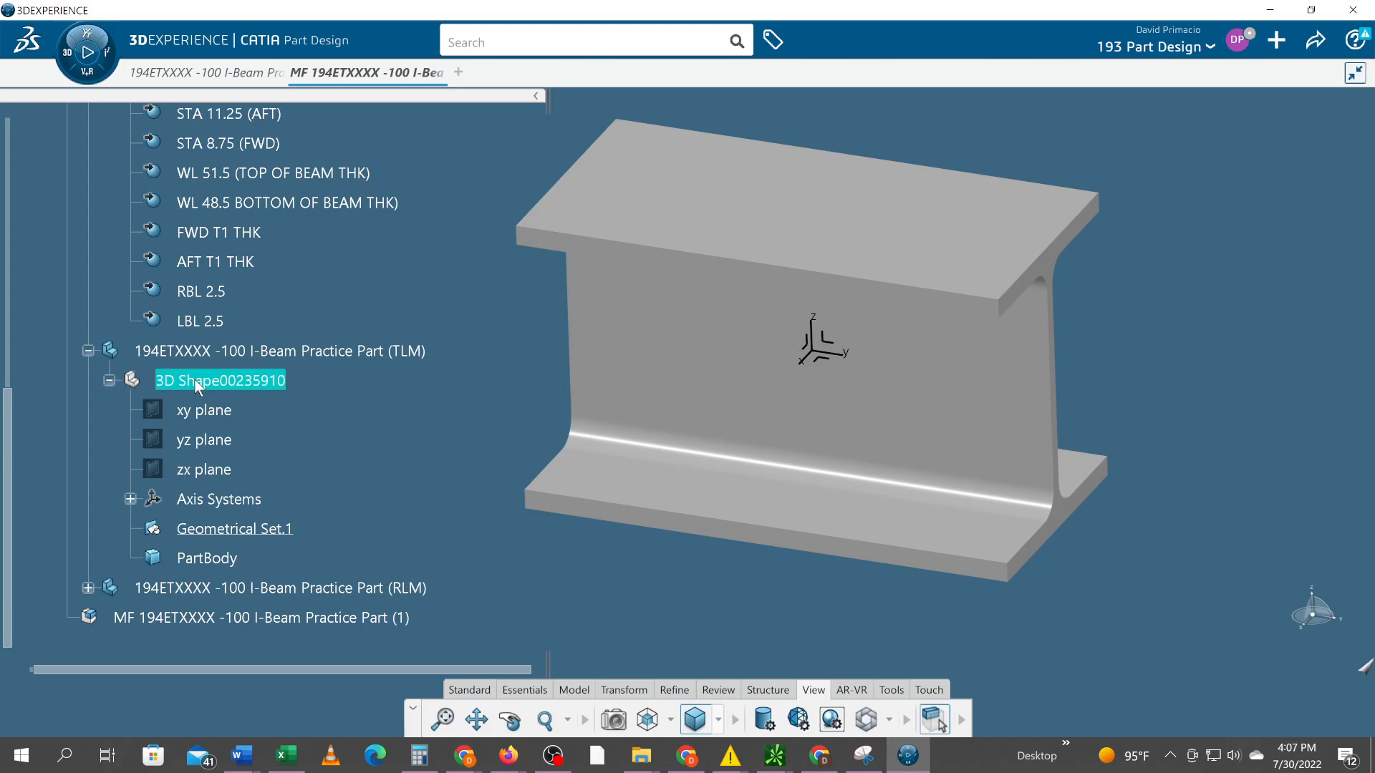
pyautogui.rightClick(199, 387)
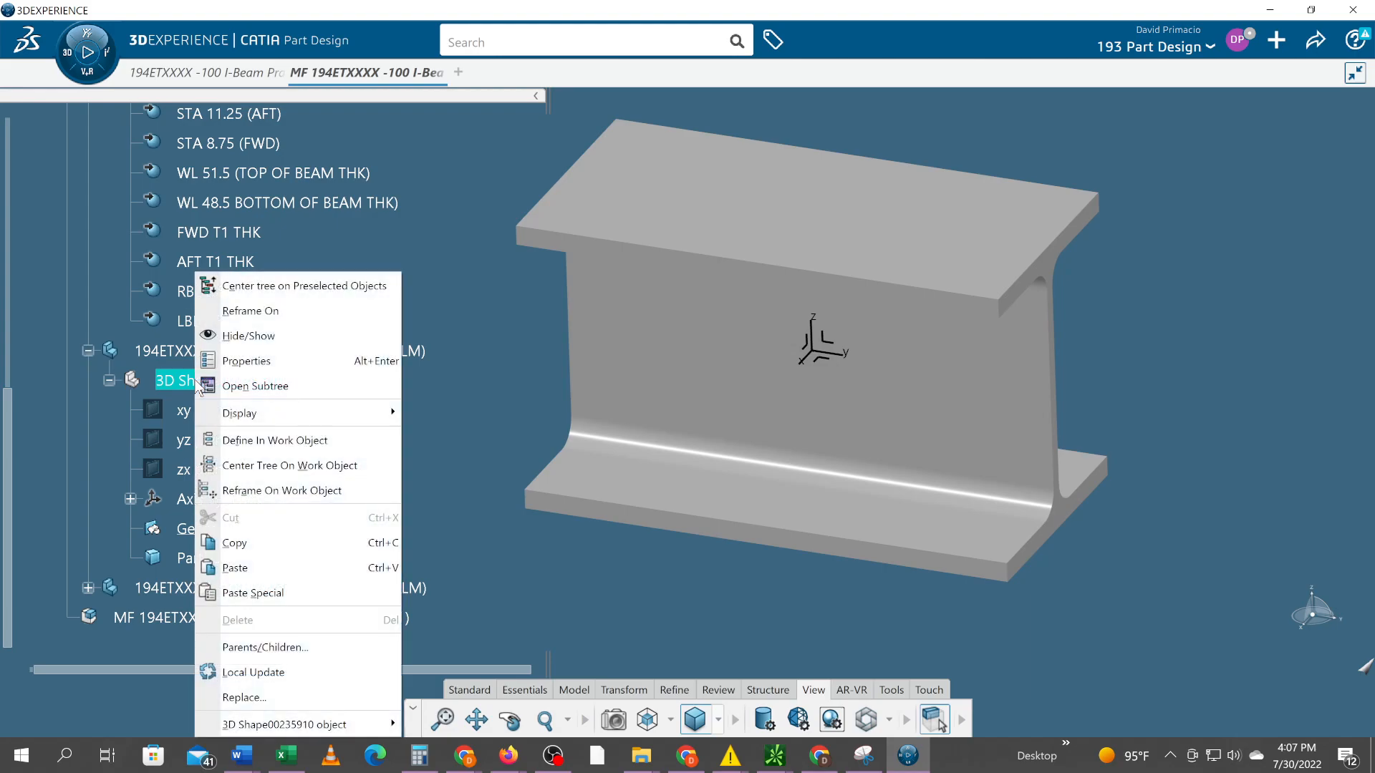
pyautogui.click(232, 592)
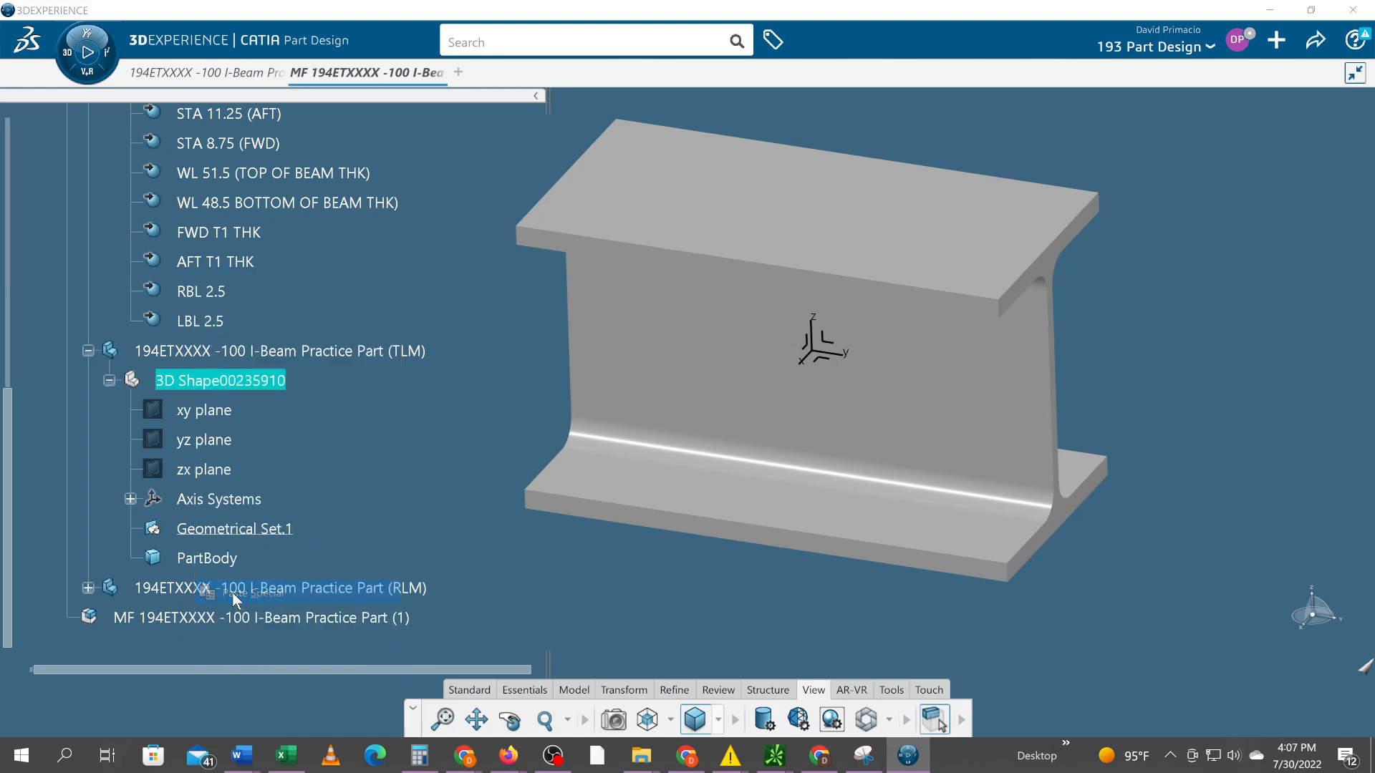
pyautogui.moveTo(953, 411); pyautogui.dragTo(387, 415)
pyautogui.moveTo(617, 576); pyautogui.dragTo(696, 530, button='middle')
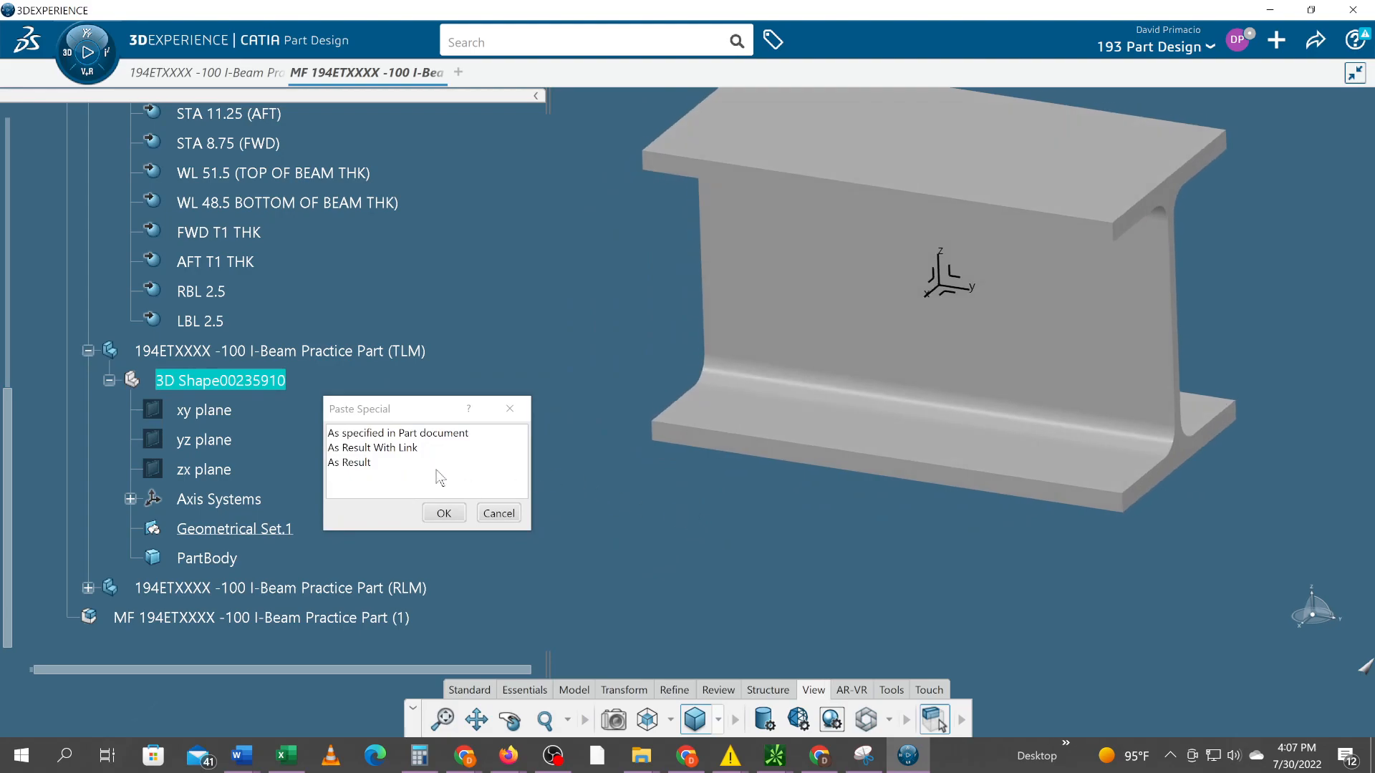
pyautogui.click(405, 449)
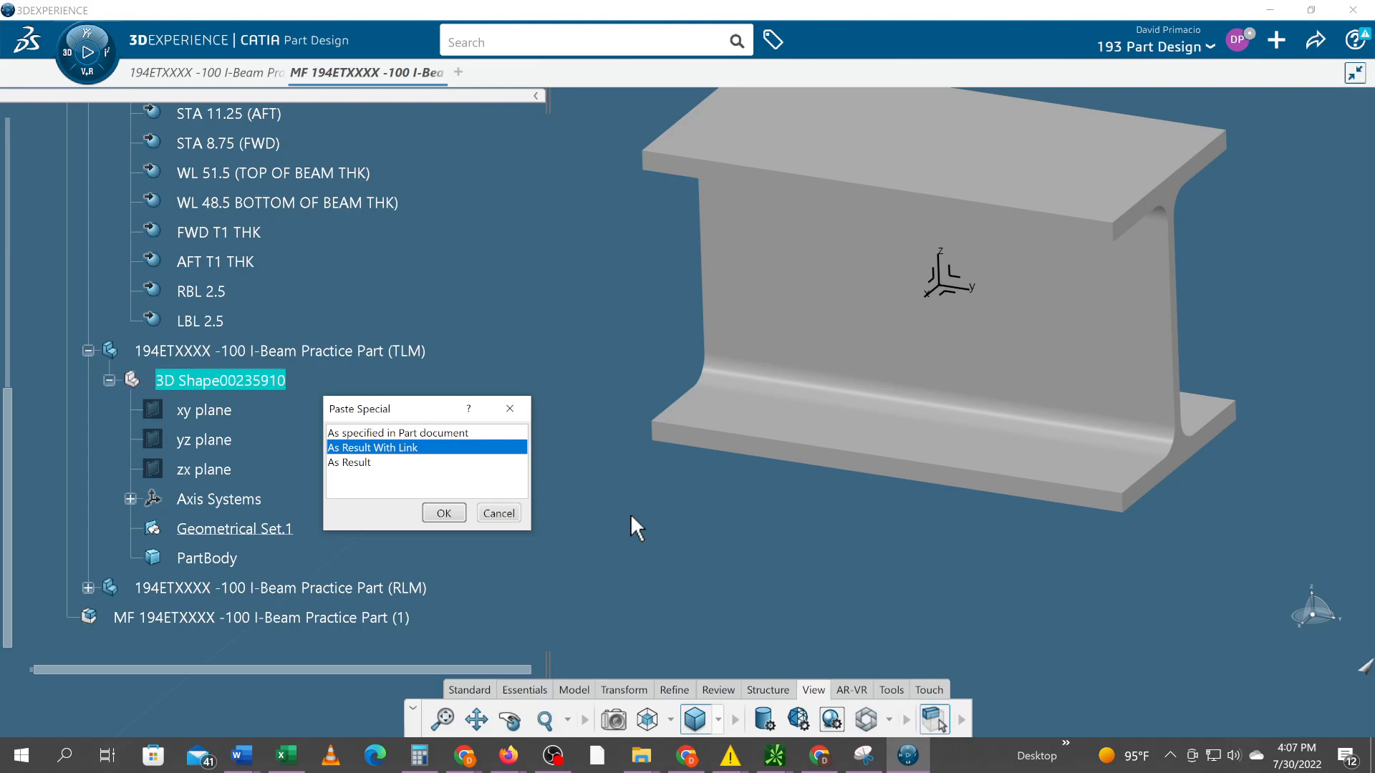
pyautogui.click(444, 512)
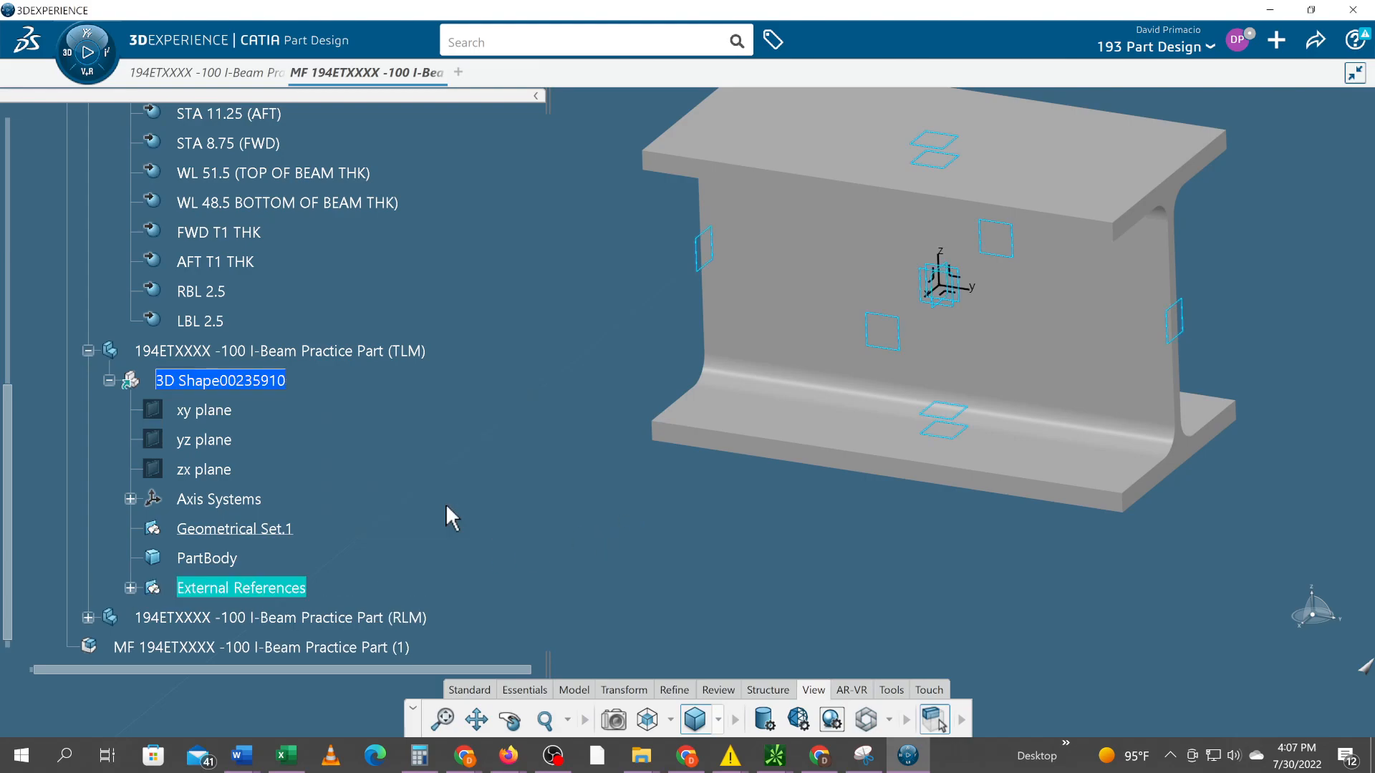
pyautogui.click(130, 588)
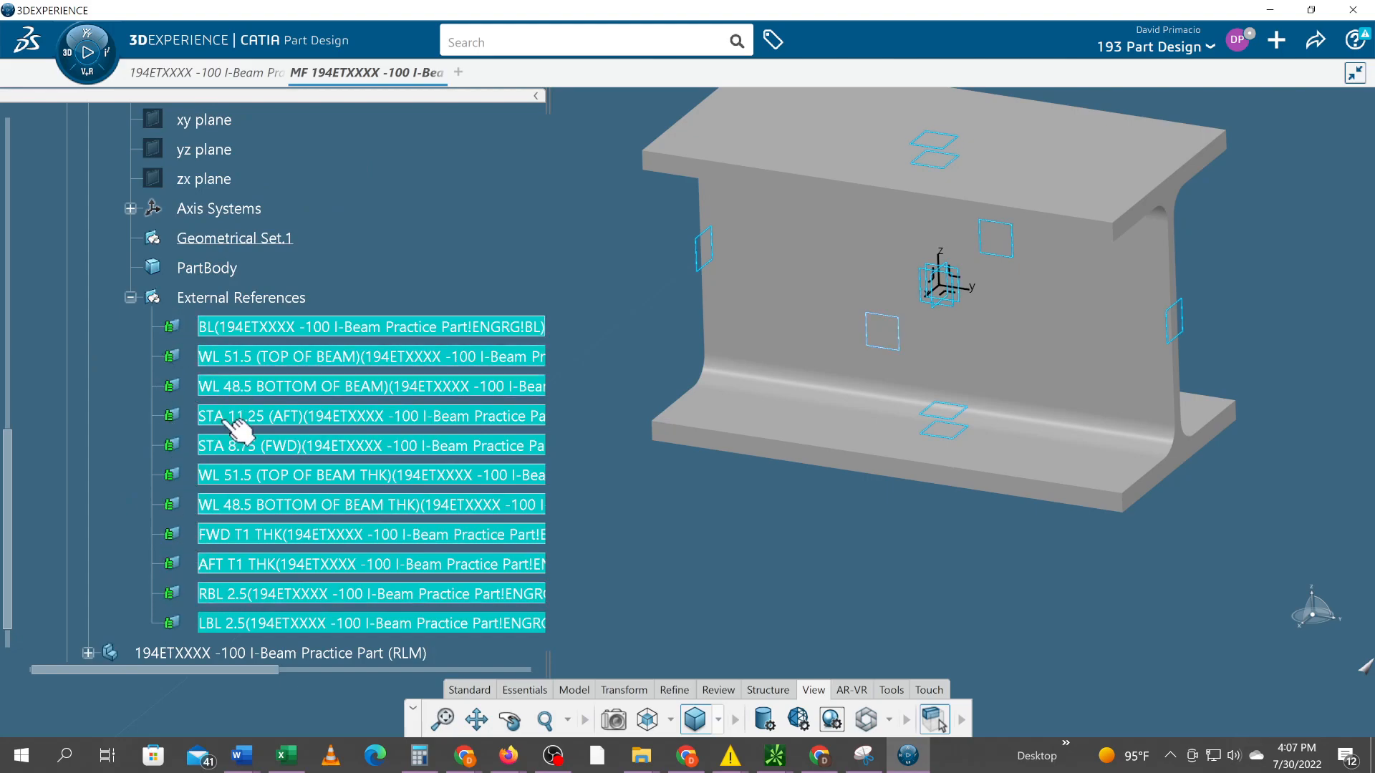
# Hide the ENGRG part temporarily to inspect the linked planes on their own, and show it again
pyautogui.scroll(3, 236, 444)
pyautogui.scroll(4, 236, 433)
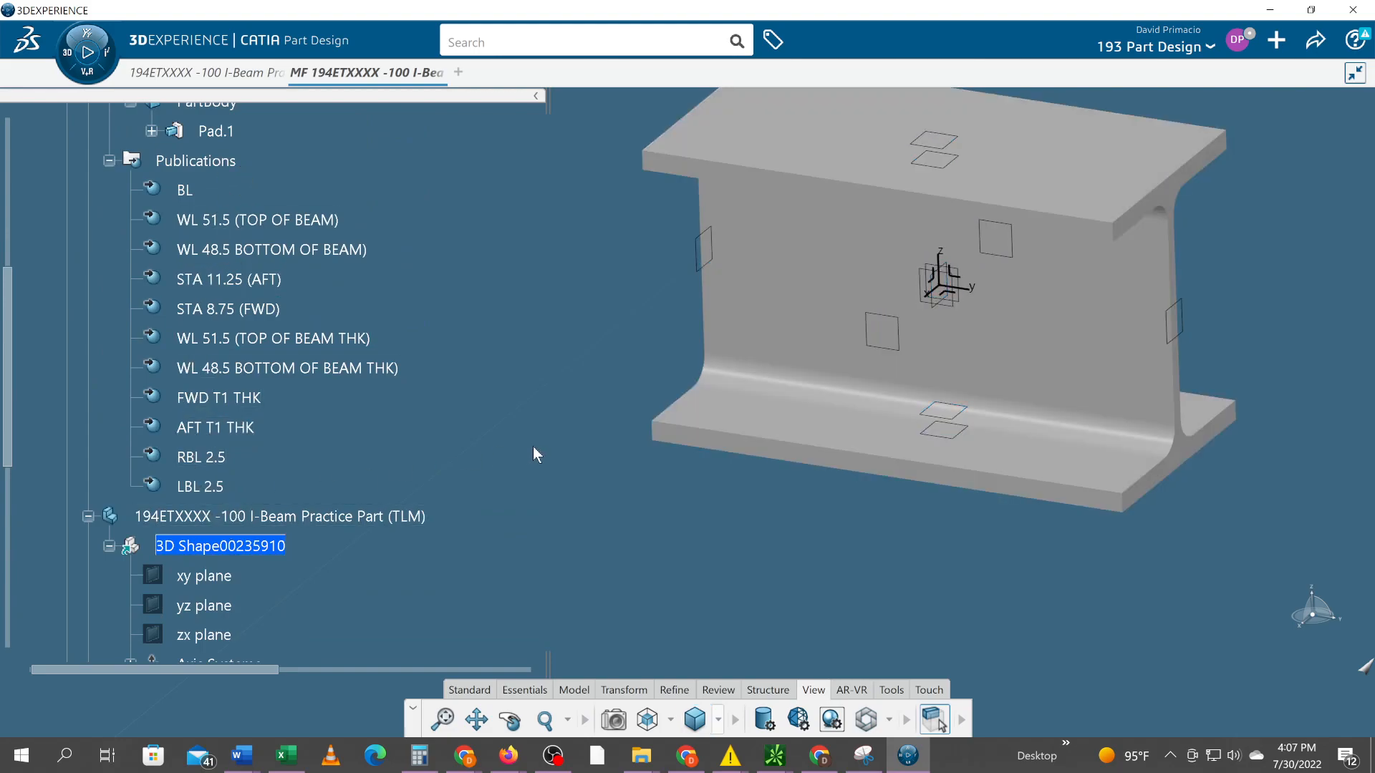
pyautogui.scroll(1, 159, 519)
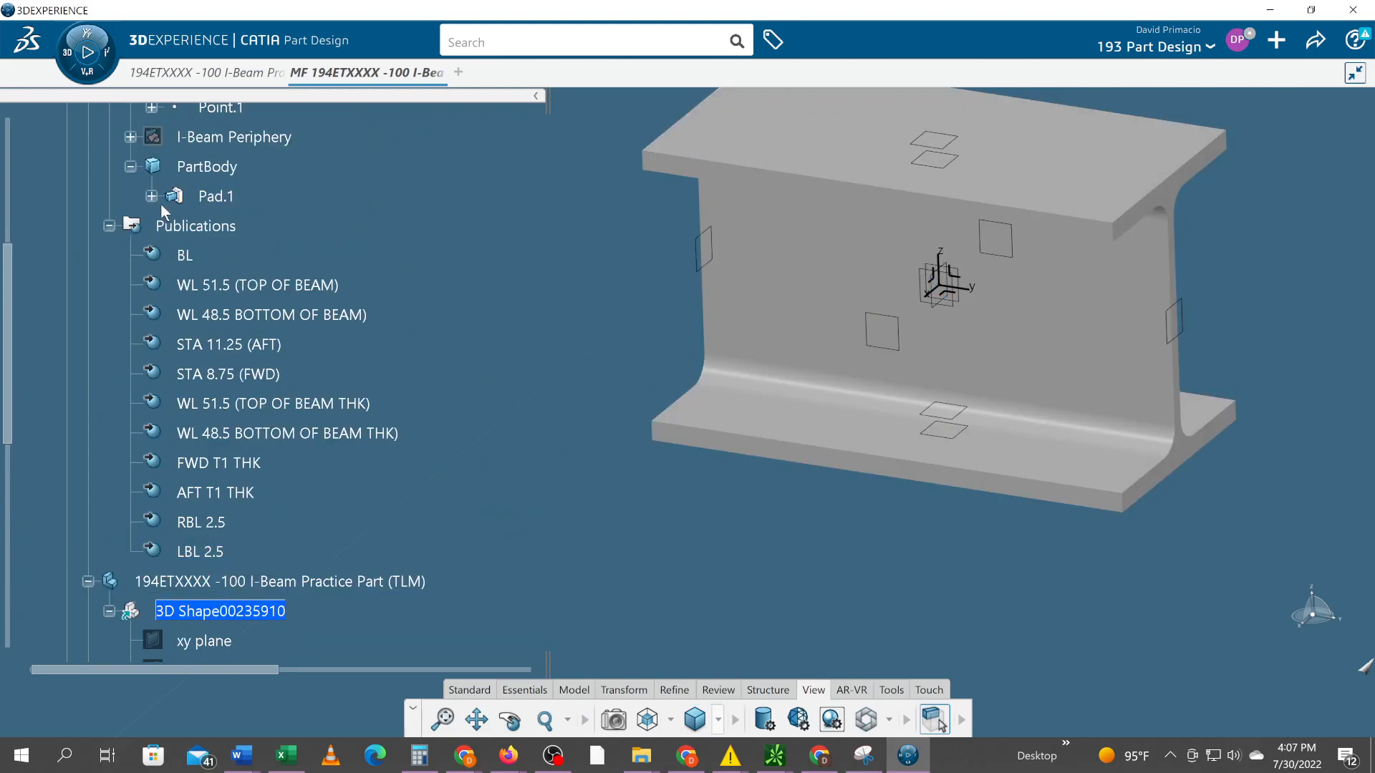
pyautogui.rightClick(187, 226)
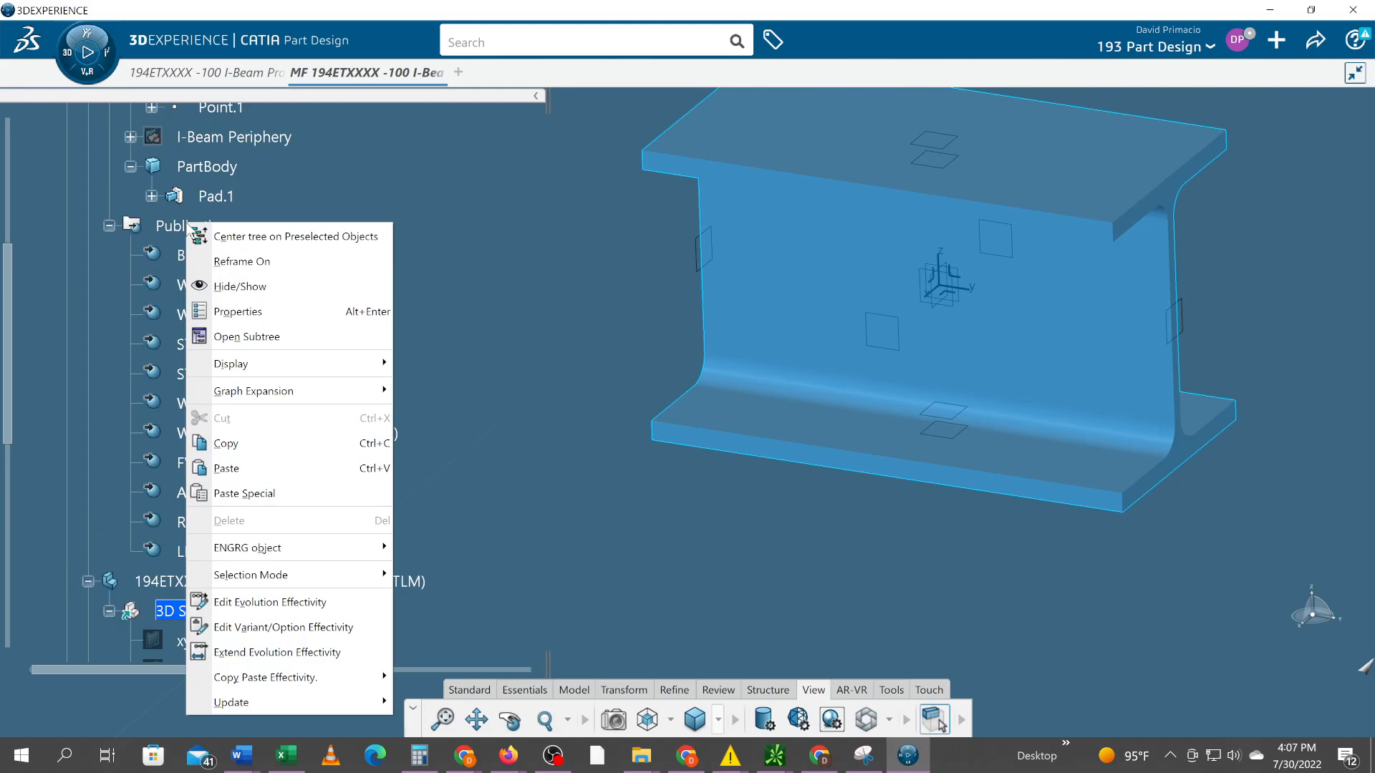
pyautogui.click(222, 286)
pyautogui.scroll(2, 224, 290)
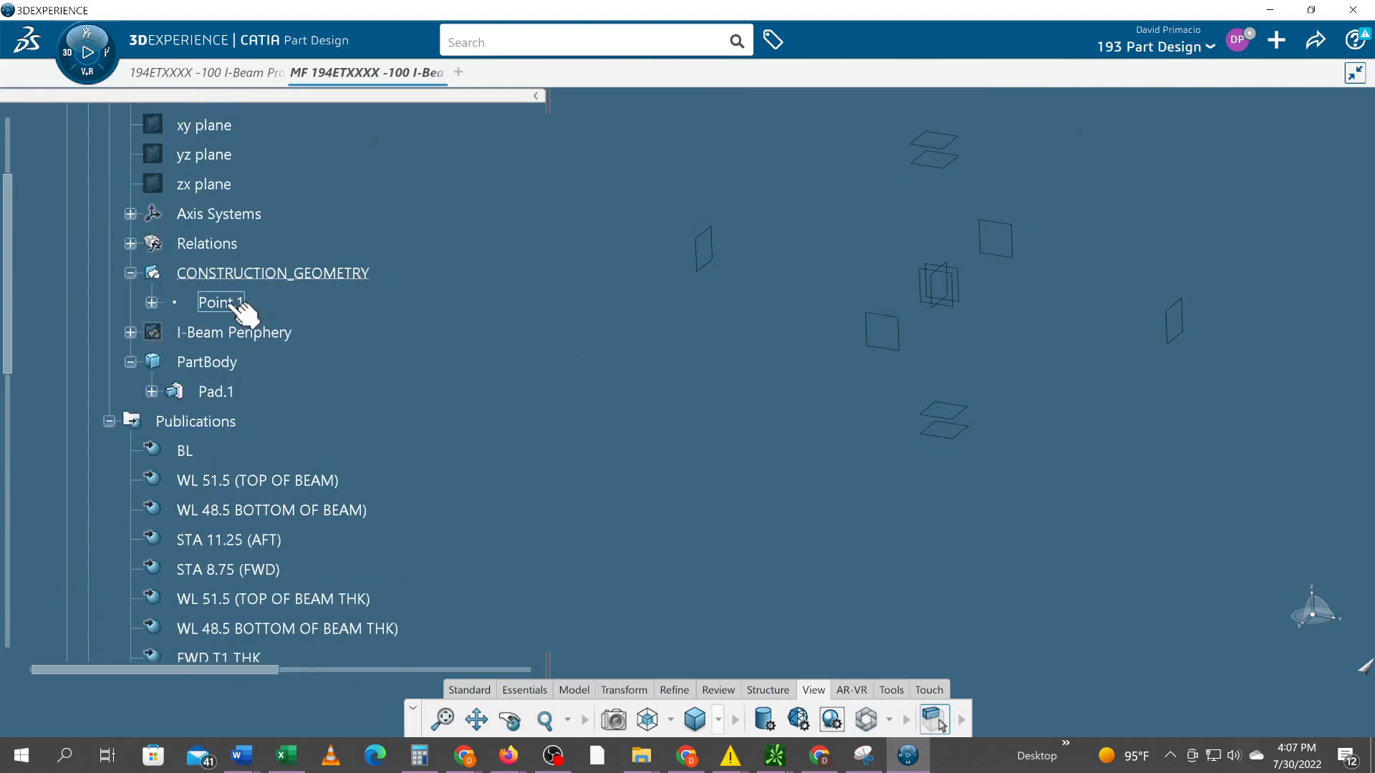
pyautogui.rightClick(191, 425)
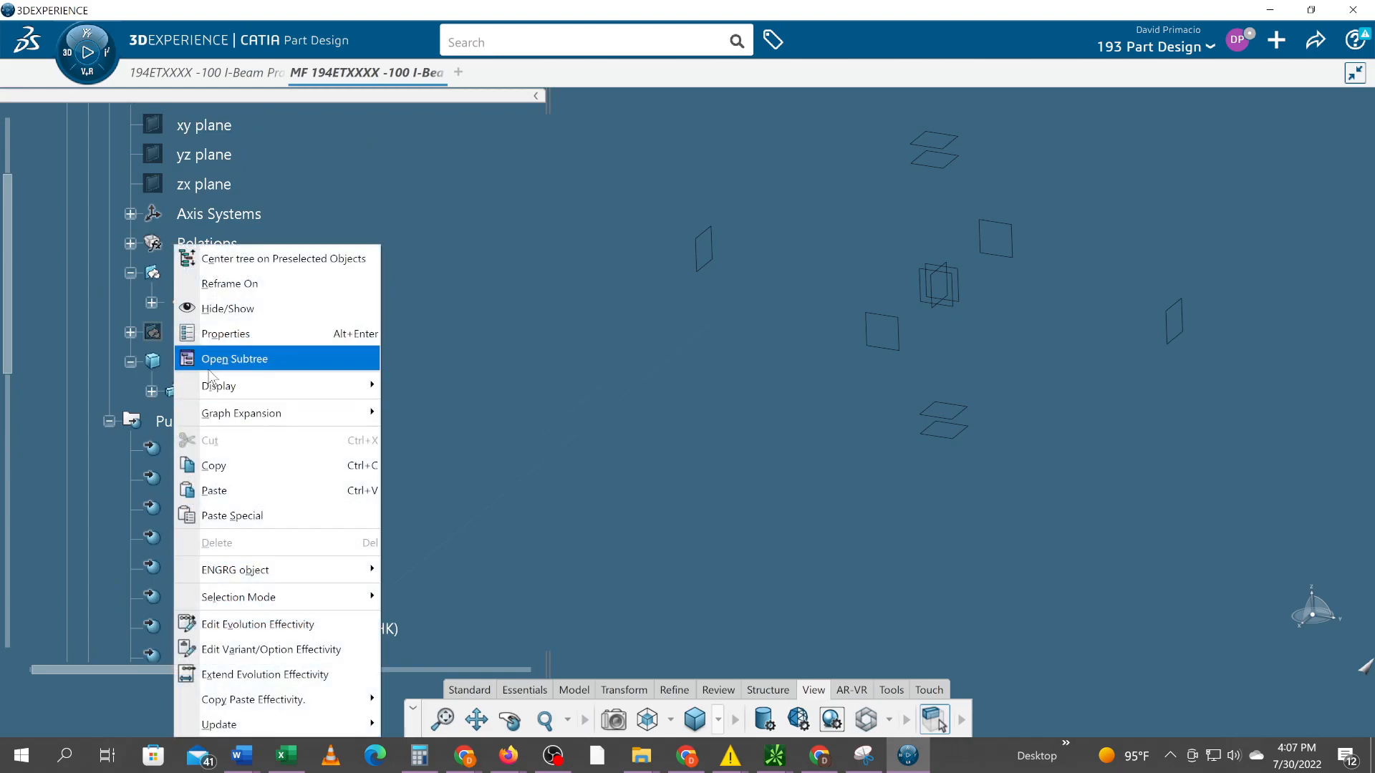
pyautogui.click(226, 308)
# Collapse the ENGRG part's Publications and review the linked planes under the TLM part's External References
pyautogui.scroll(3, 323, 365)
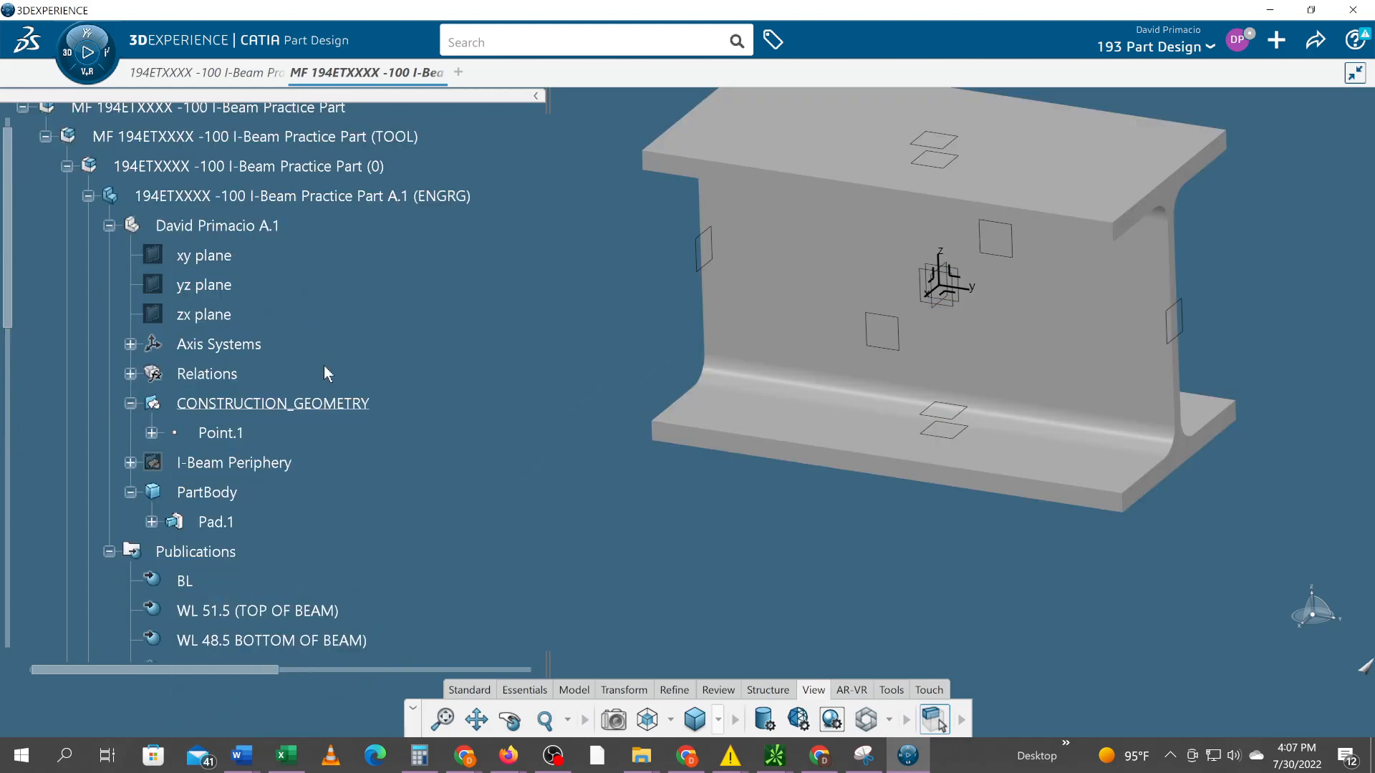
pyautogui.click(107, 552)
pyautogui.scroll(-6, 101, 496)
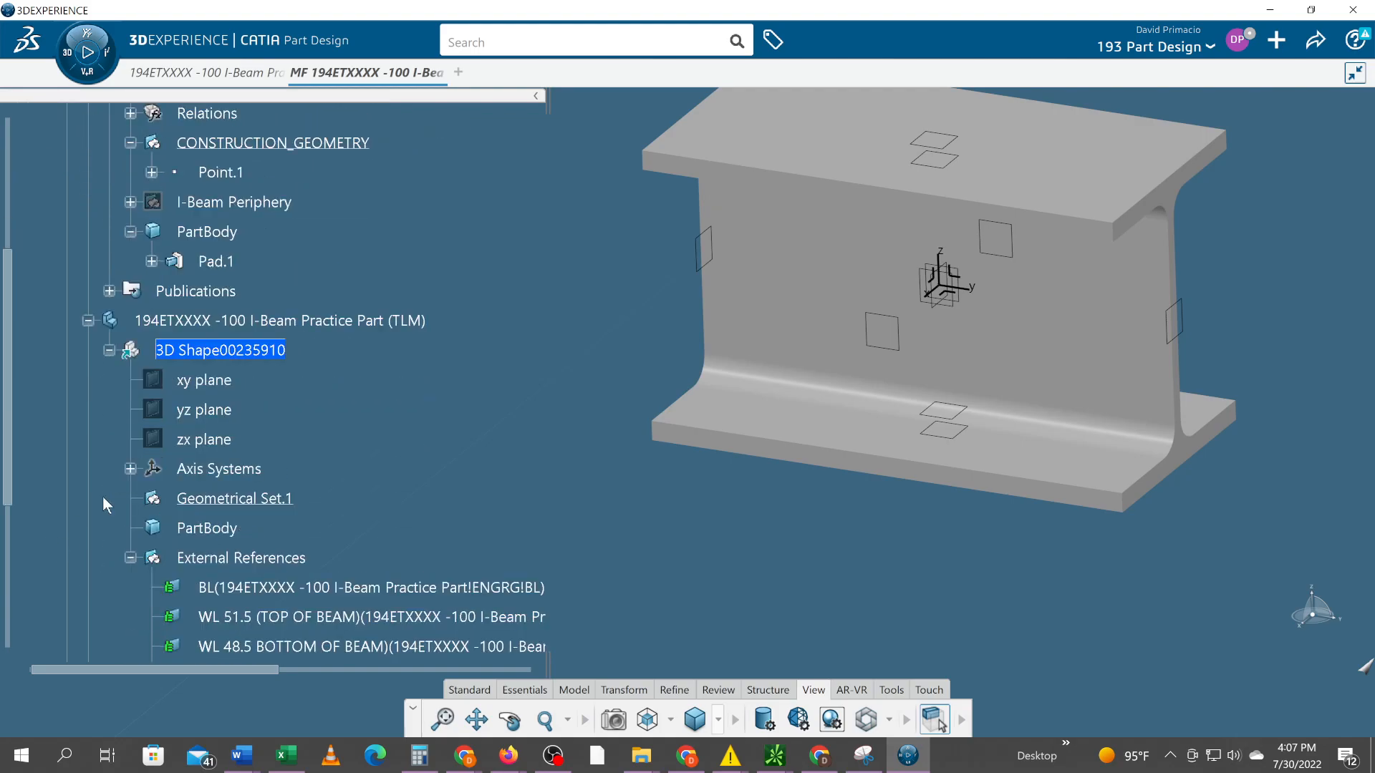
pyautogui.scroll(-6, 101, 496)
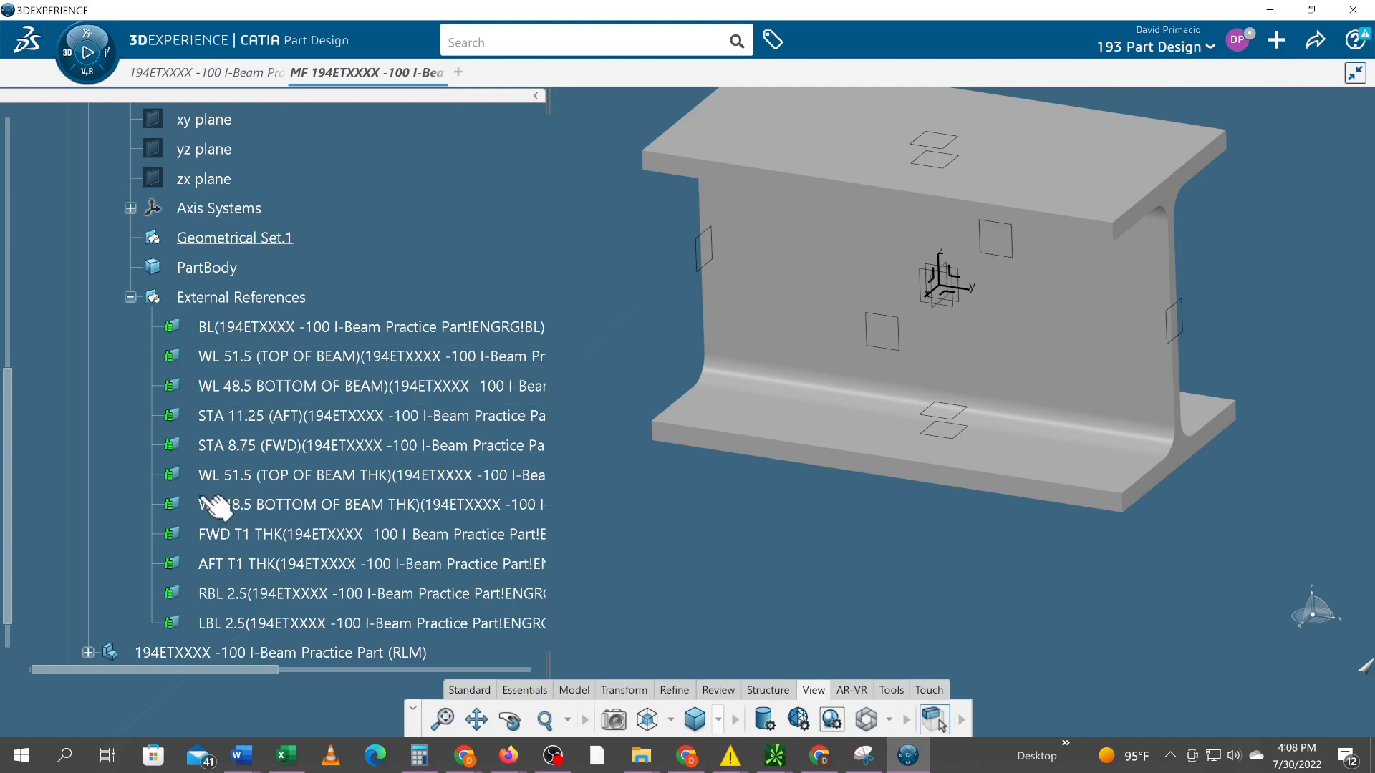
# Expand the 194ETXXXX -100 I-Beam Practice Part (RLM) down to the contents of its 3D Shape00235911
pyautogui.scroll(-2, 143, 487)
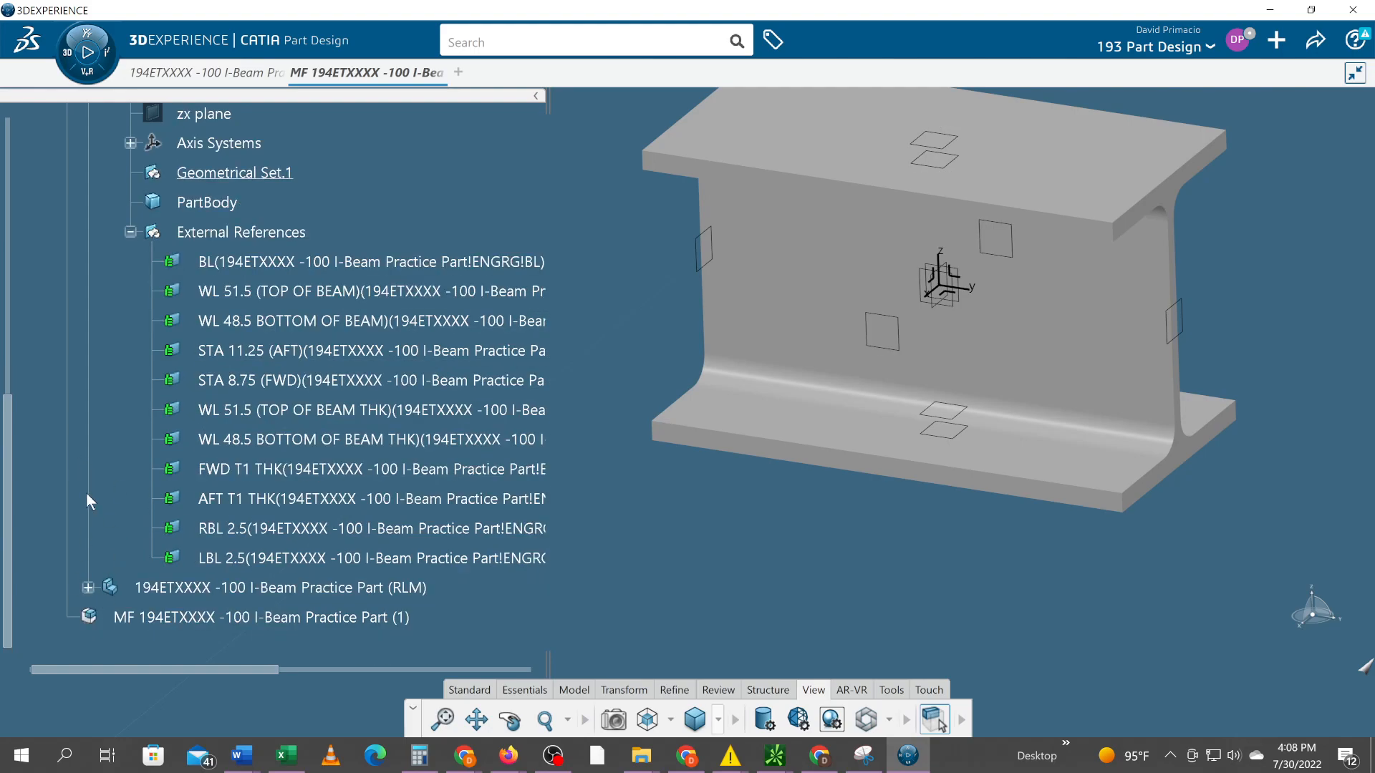
pyautogui.scroll(3, 86, 492)
pyautogui.scroll(-5, 86, 491)
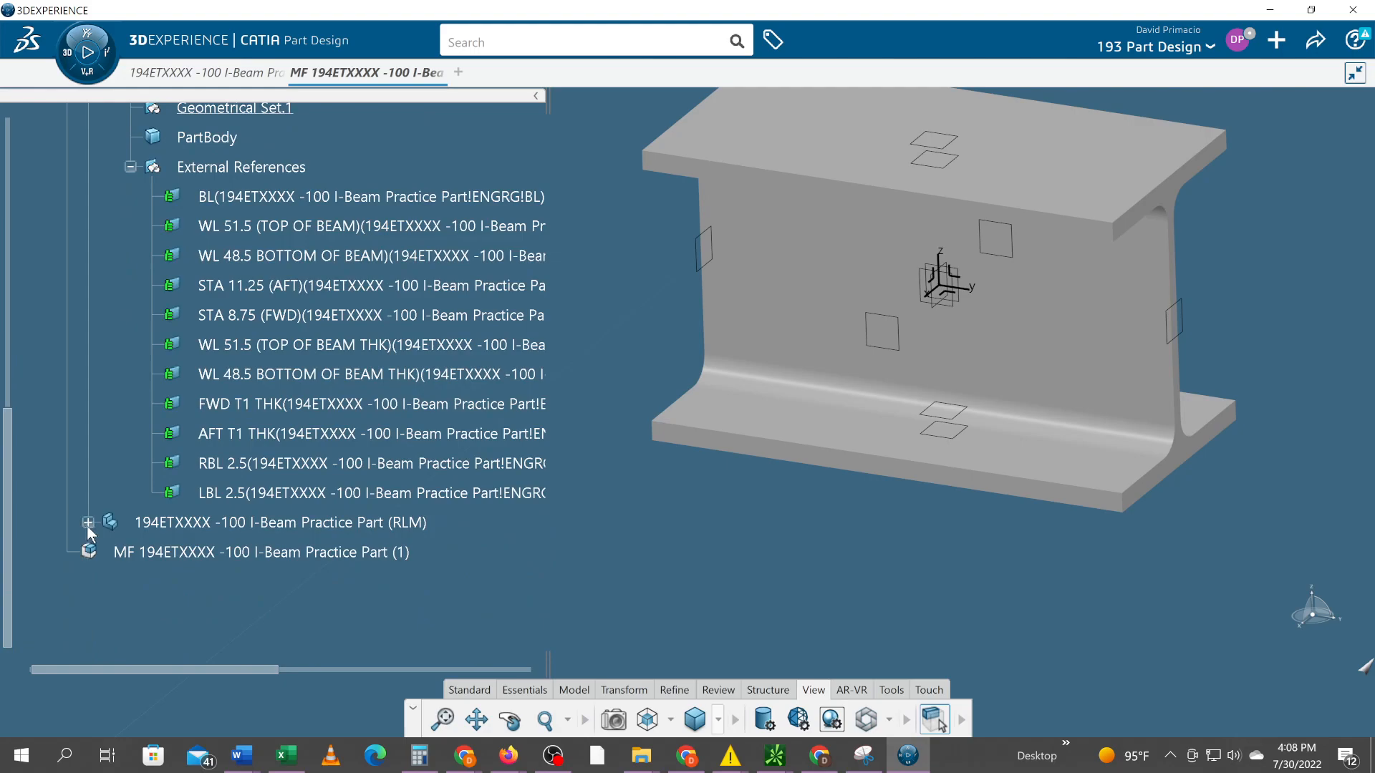
pyautogui.click(87, 523)
pyautogui.scroll(-4, 92, 496)
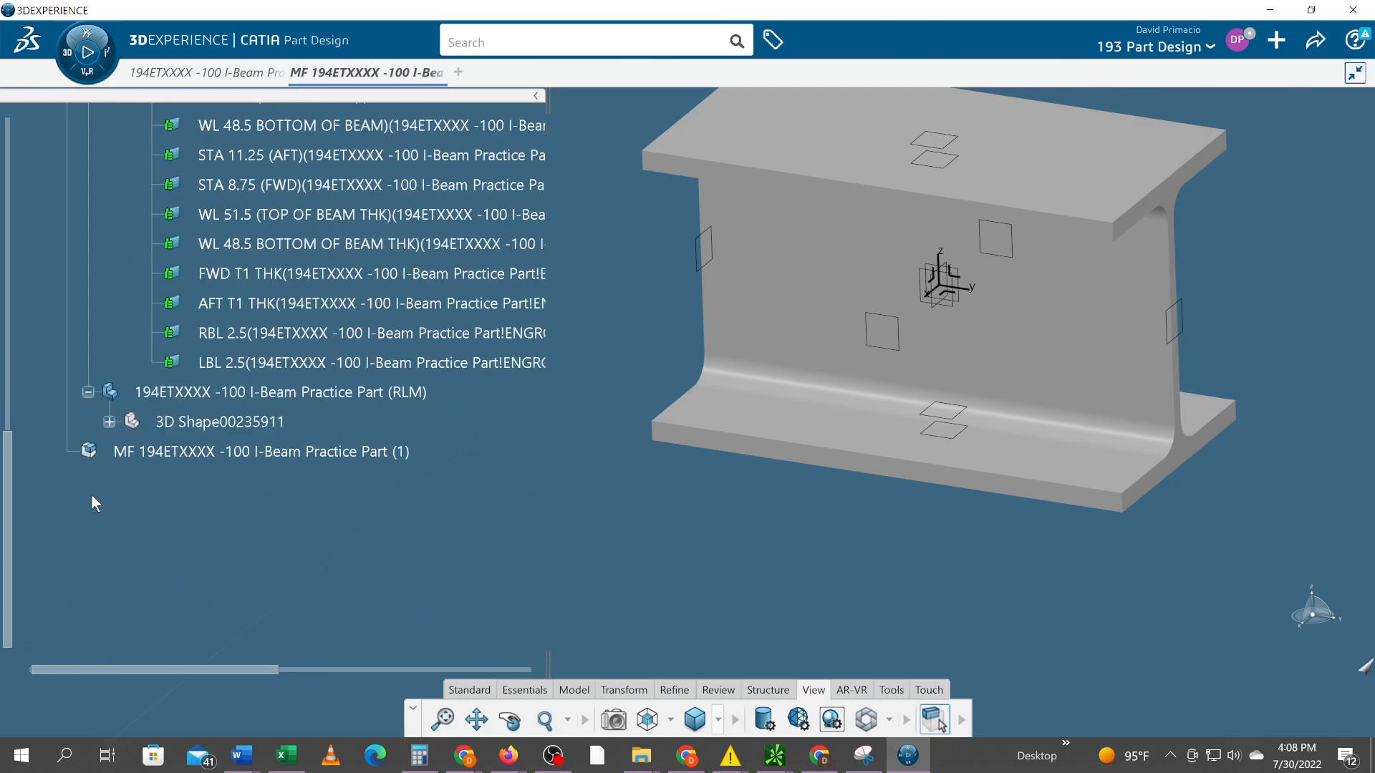
pyautogui.click(111, 425)
pyautogui.scroll(4, 336, 472)
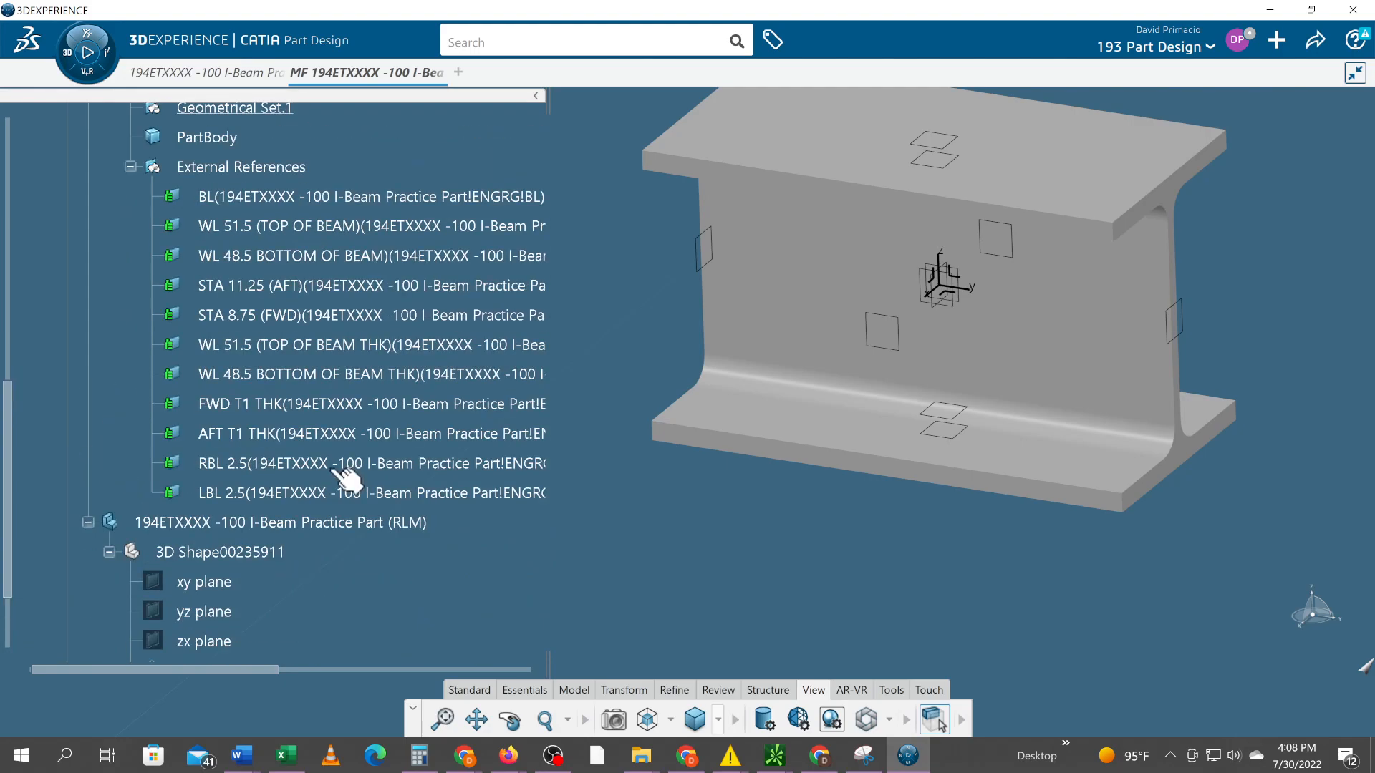
# Copy all the linked planes from BL to LBL 2.5 in the TLM part's External References
pyautogui.scroll(2, 337, 466)
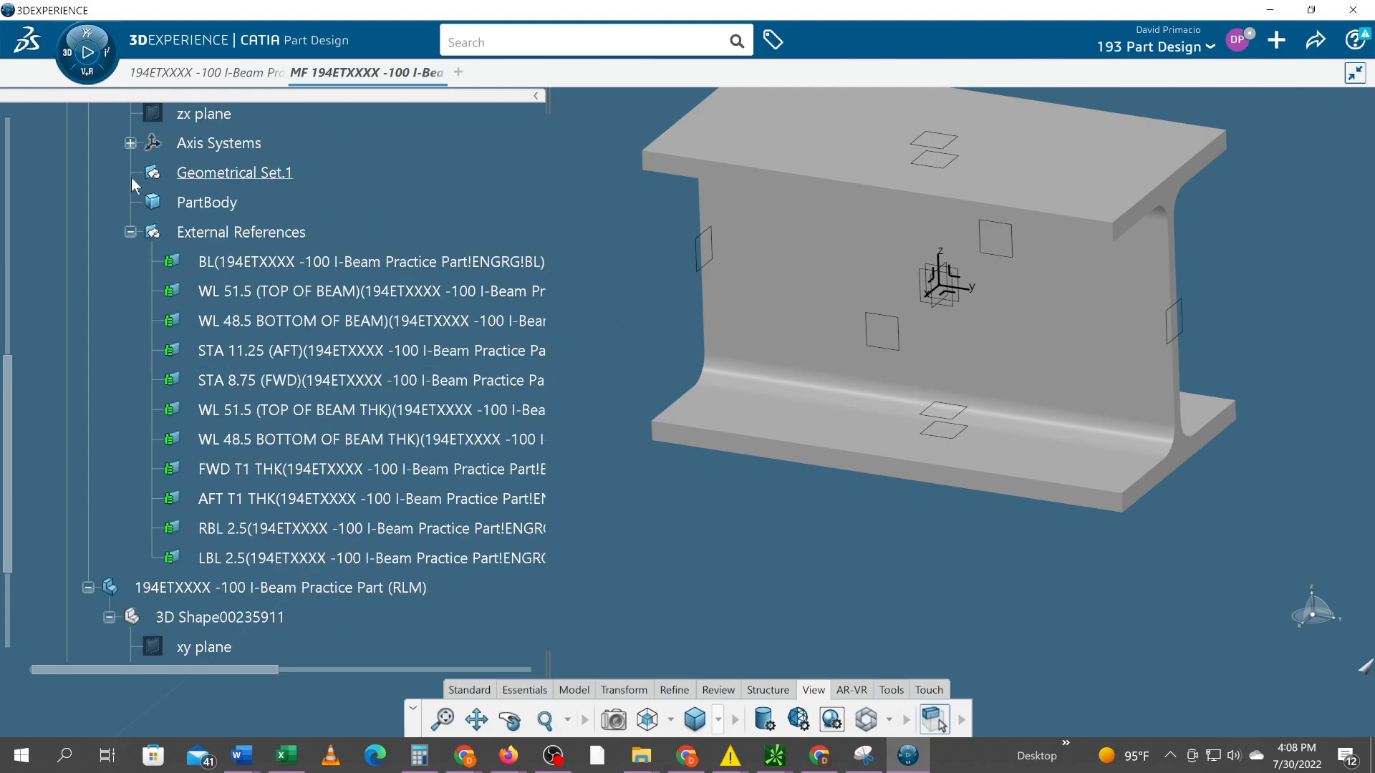
pyautogui.click(292, 262)
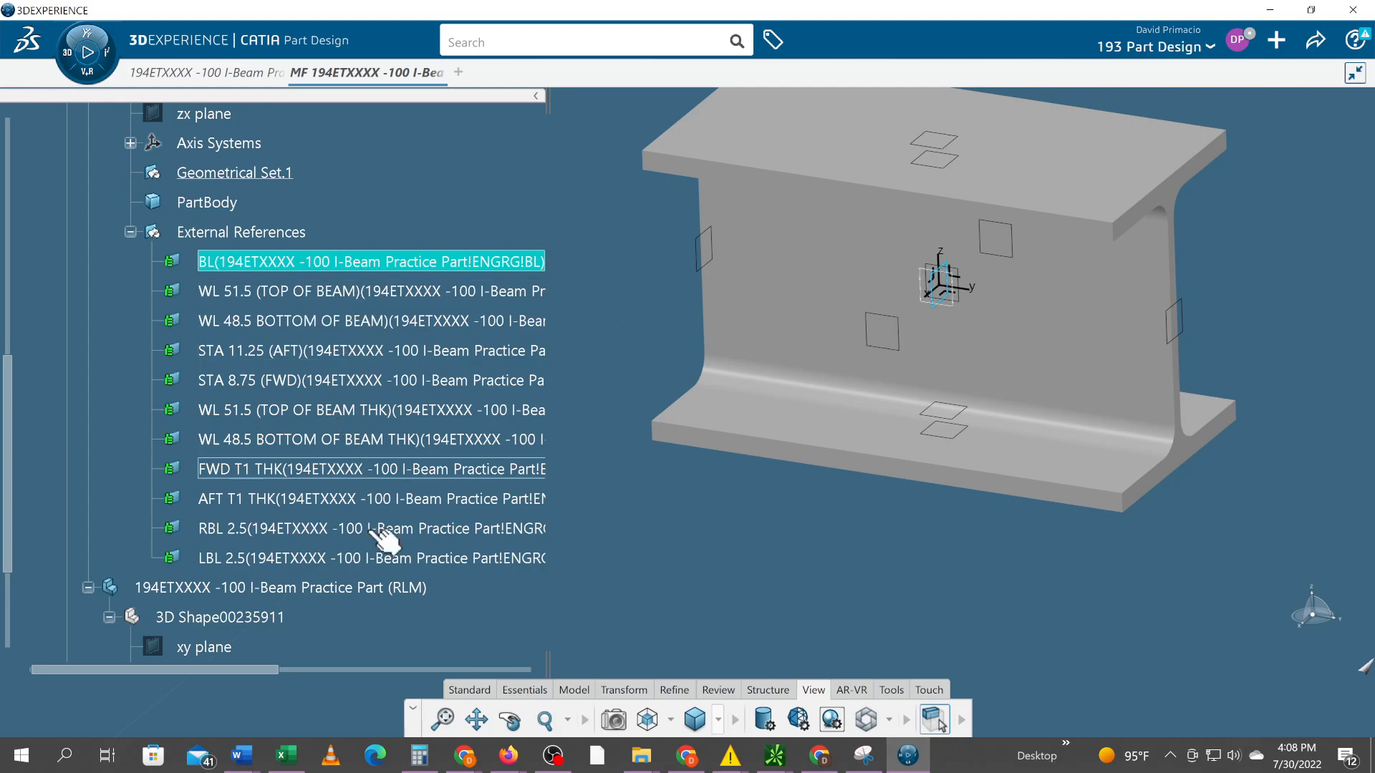
pyautogui.keyDown('shift'); pyautogui.click(376, 562); pyautogui.keyUp('shift')
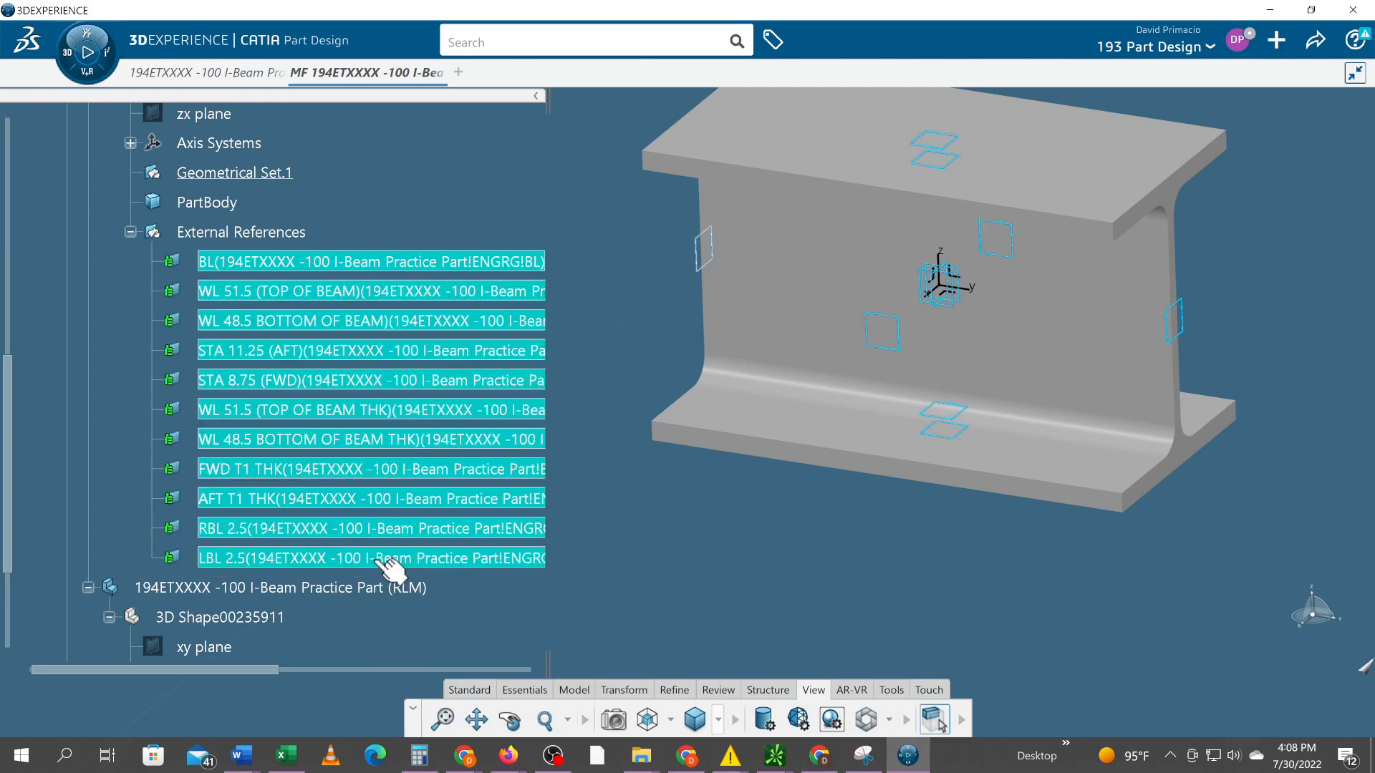
pyautogui.rightClick(376, 564)
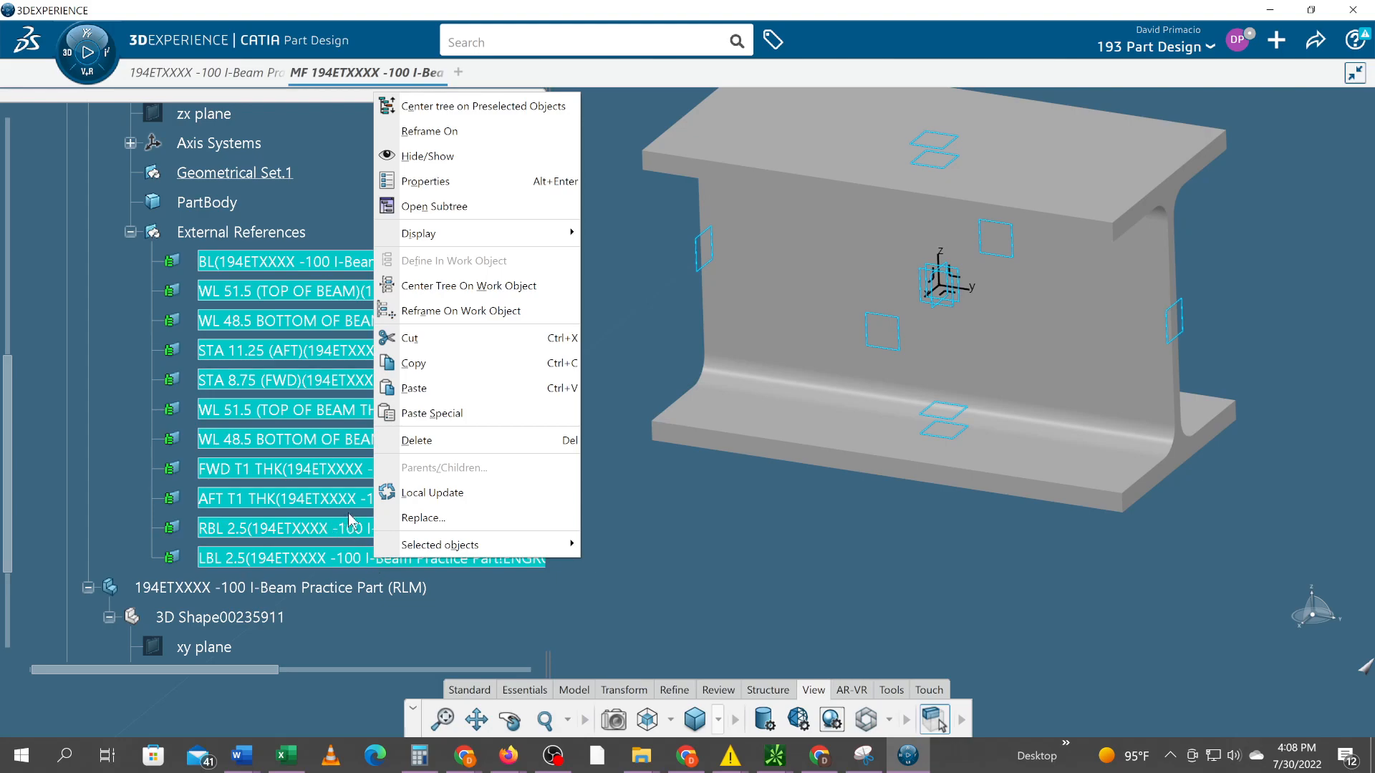
pyautogui.click(450, 362)
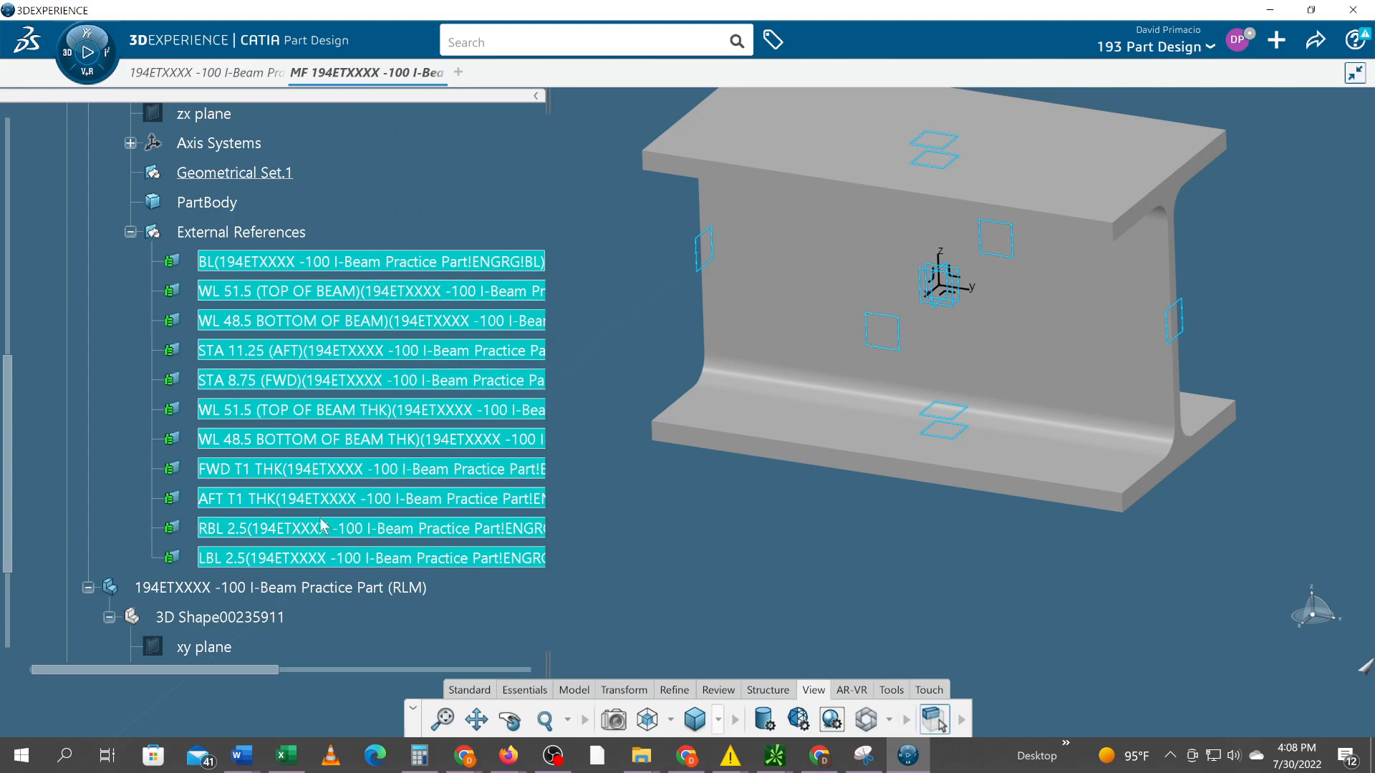
# Paste the copied planes into the RLM part's 3D Shape00235911 as result with link and expand its External References
pyautogui.scroll(-1, 258, 584)
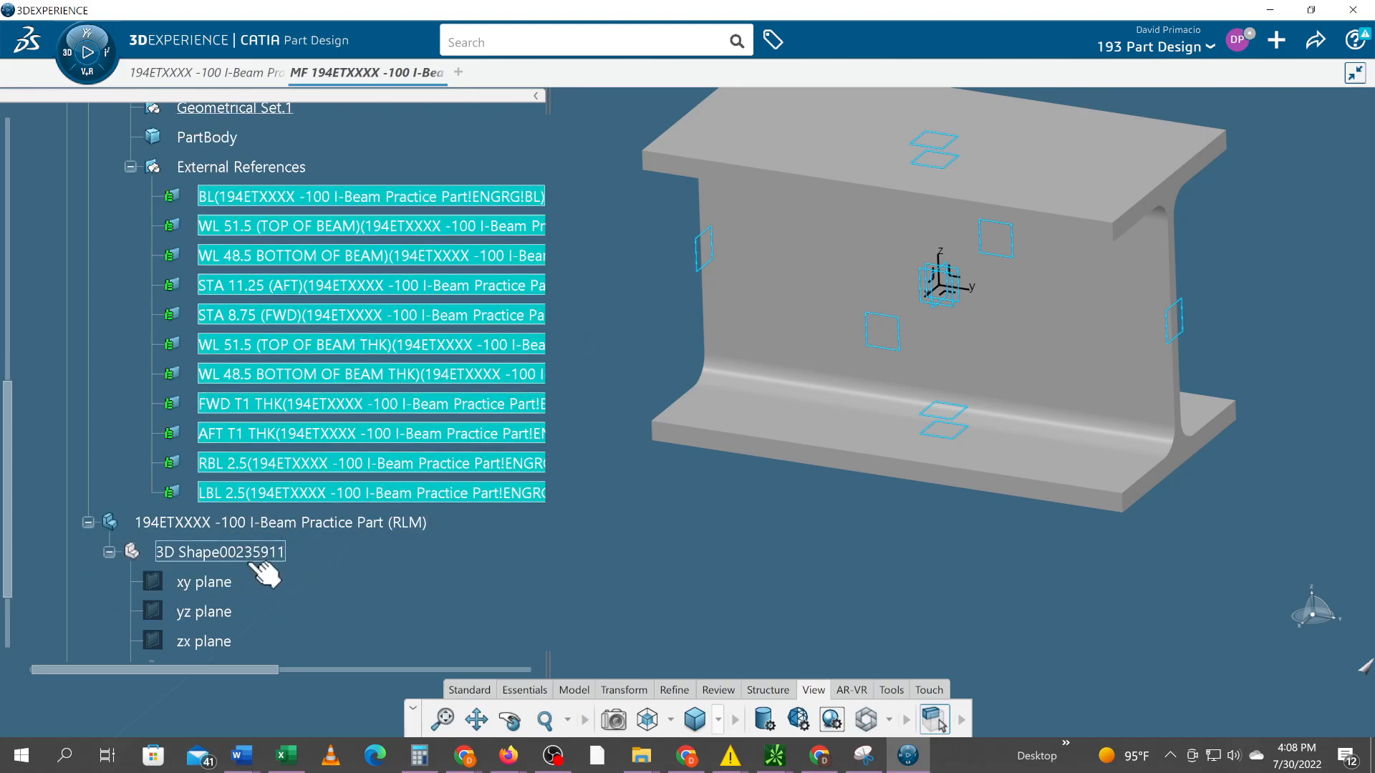
pyautogui.click(247, 554)
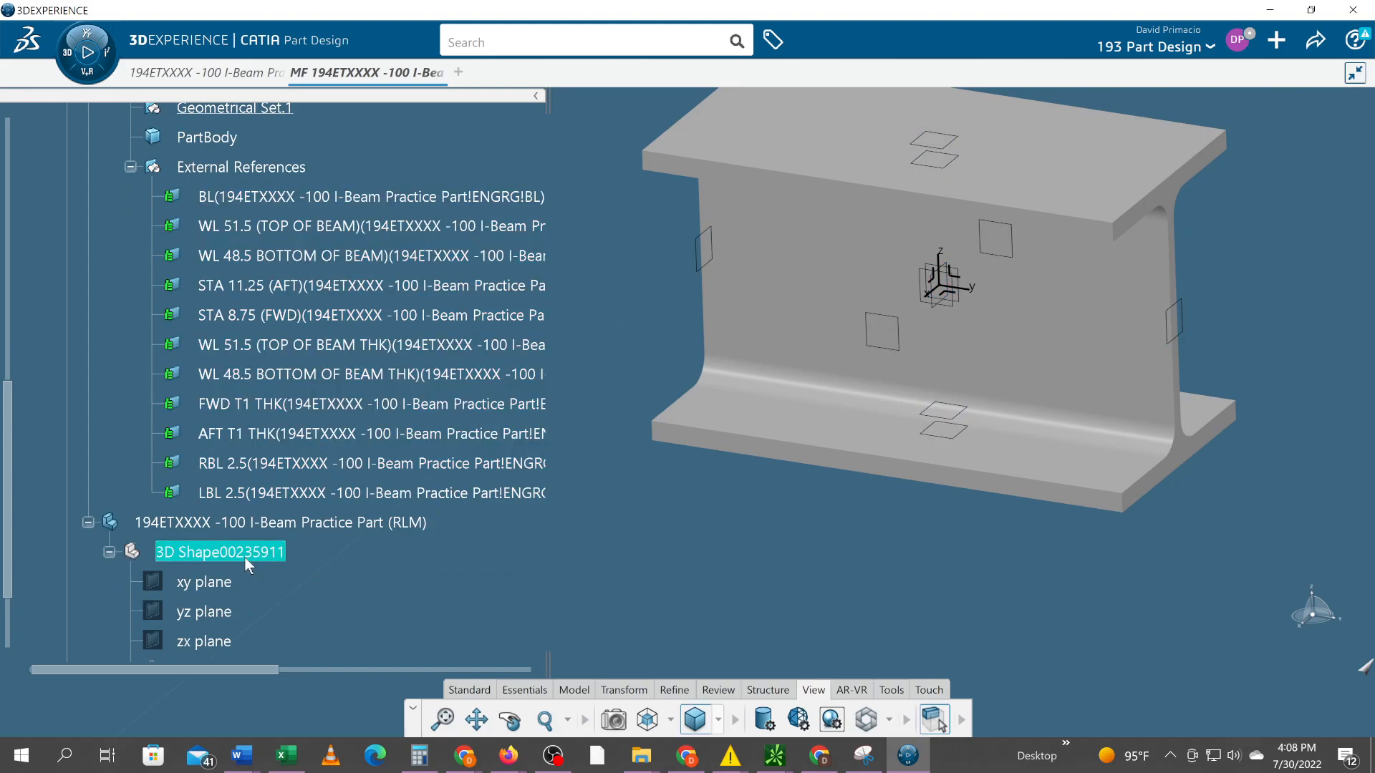
pyautogui.scroll(-2, 276, 538)
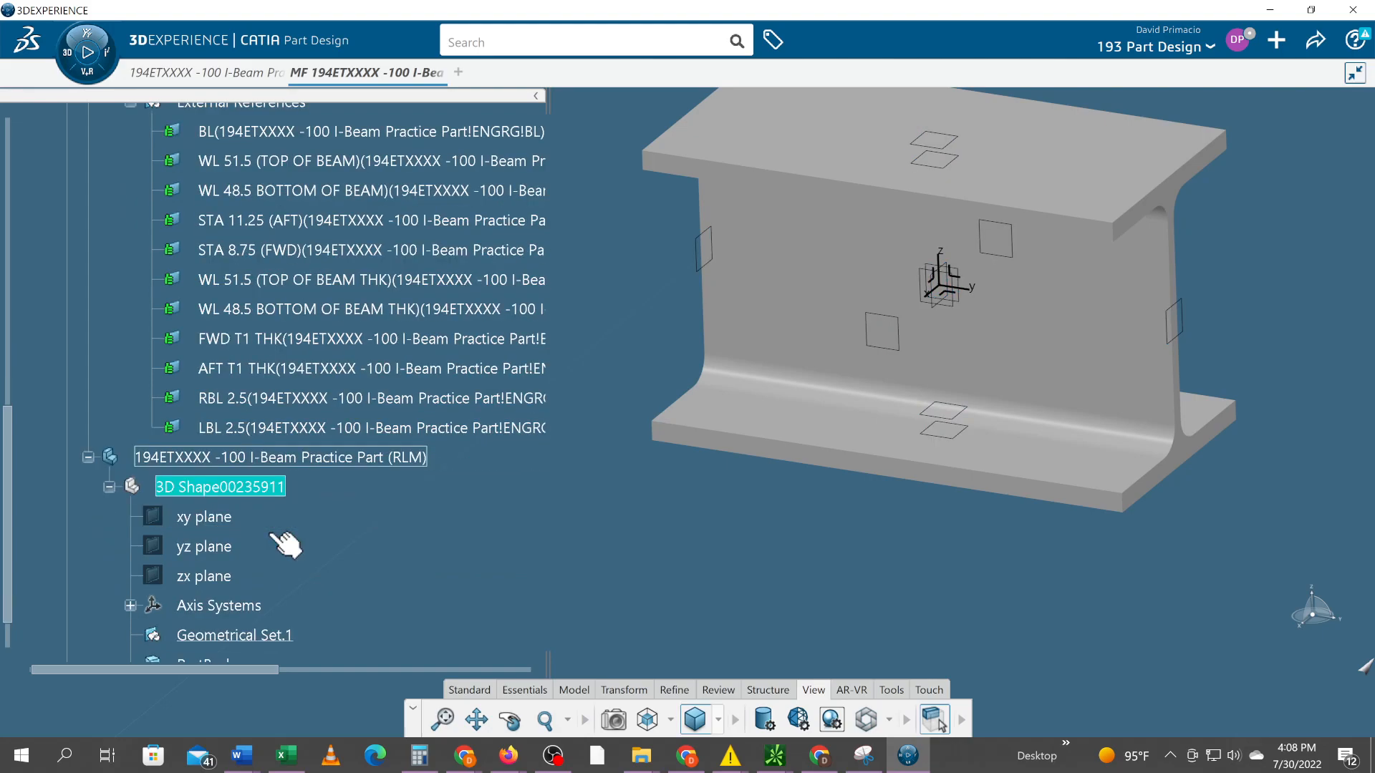
pyautogui.rightClick(249, 423)
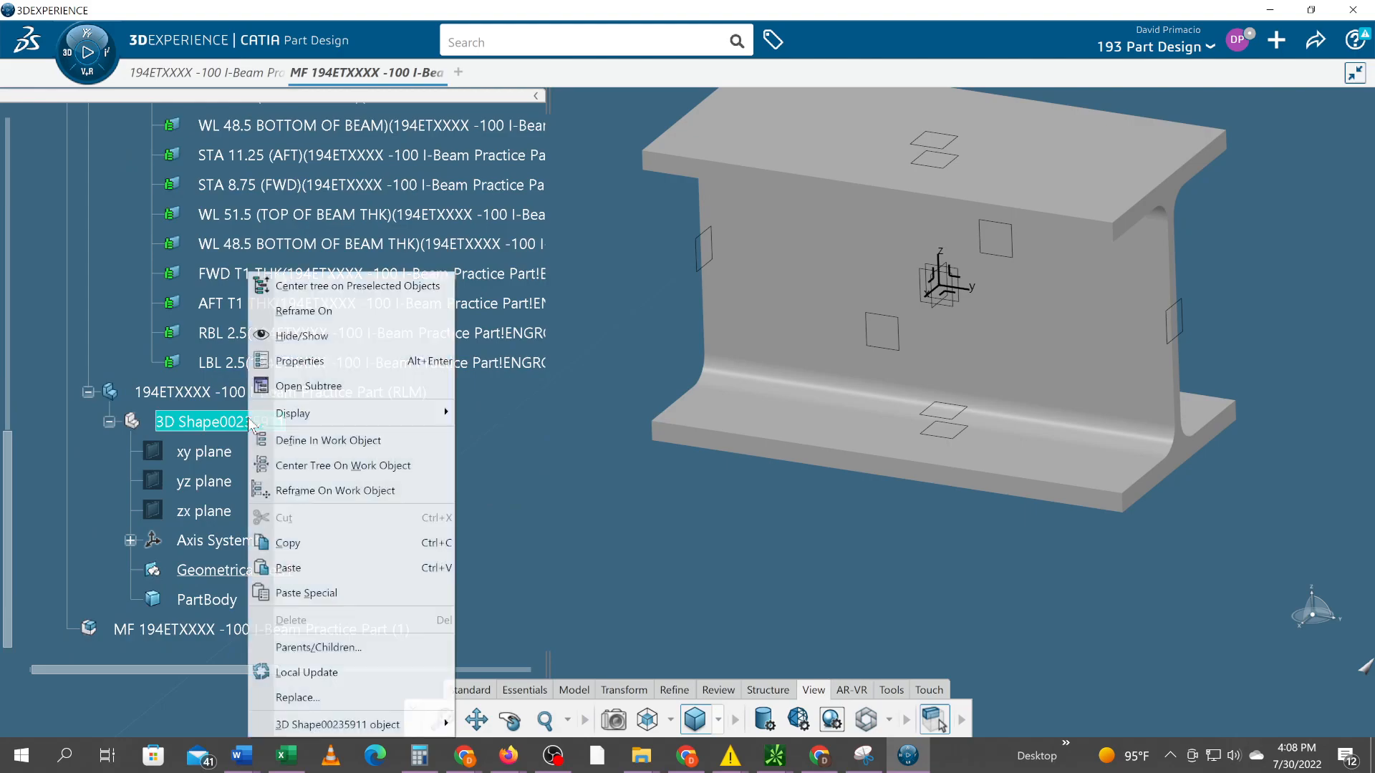
pyautogui.moveTo(251, 424)
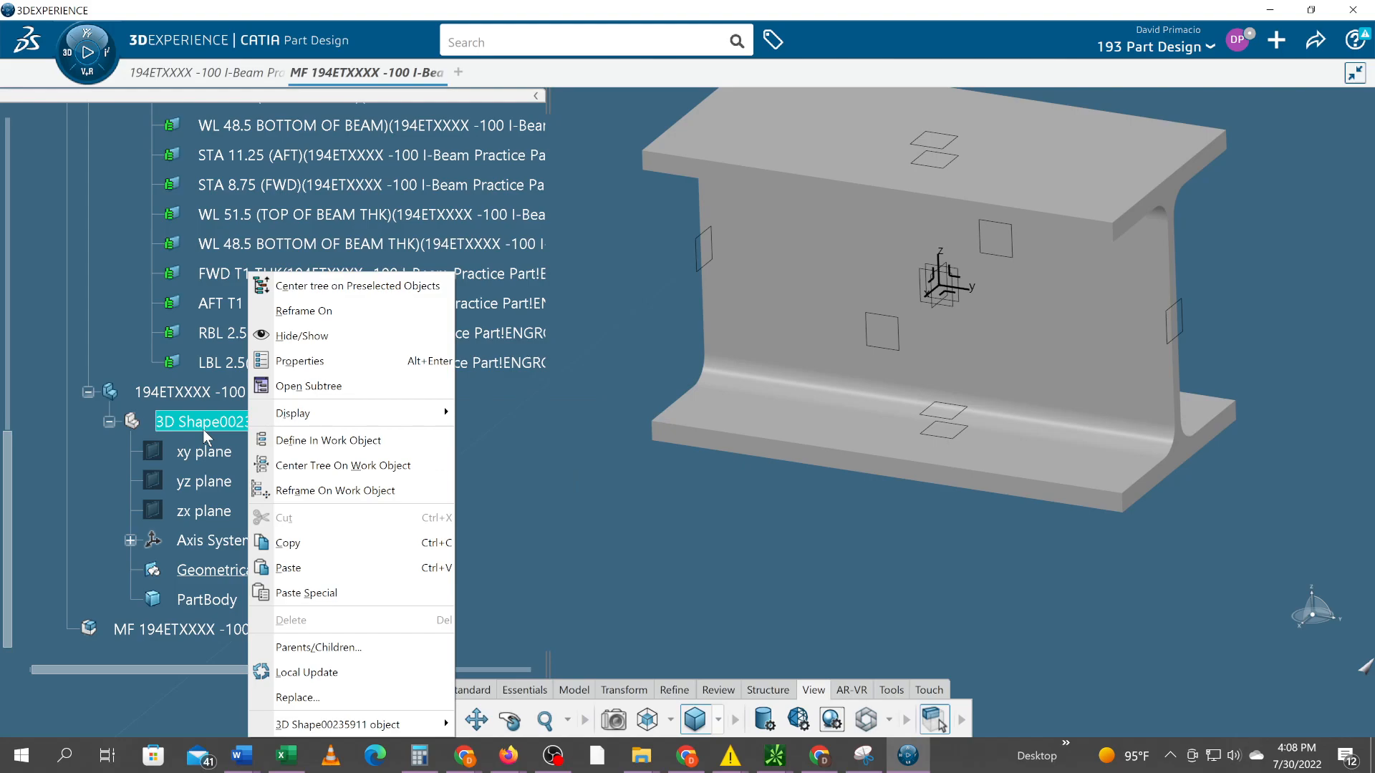
pyautogui.click(288, 593)
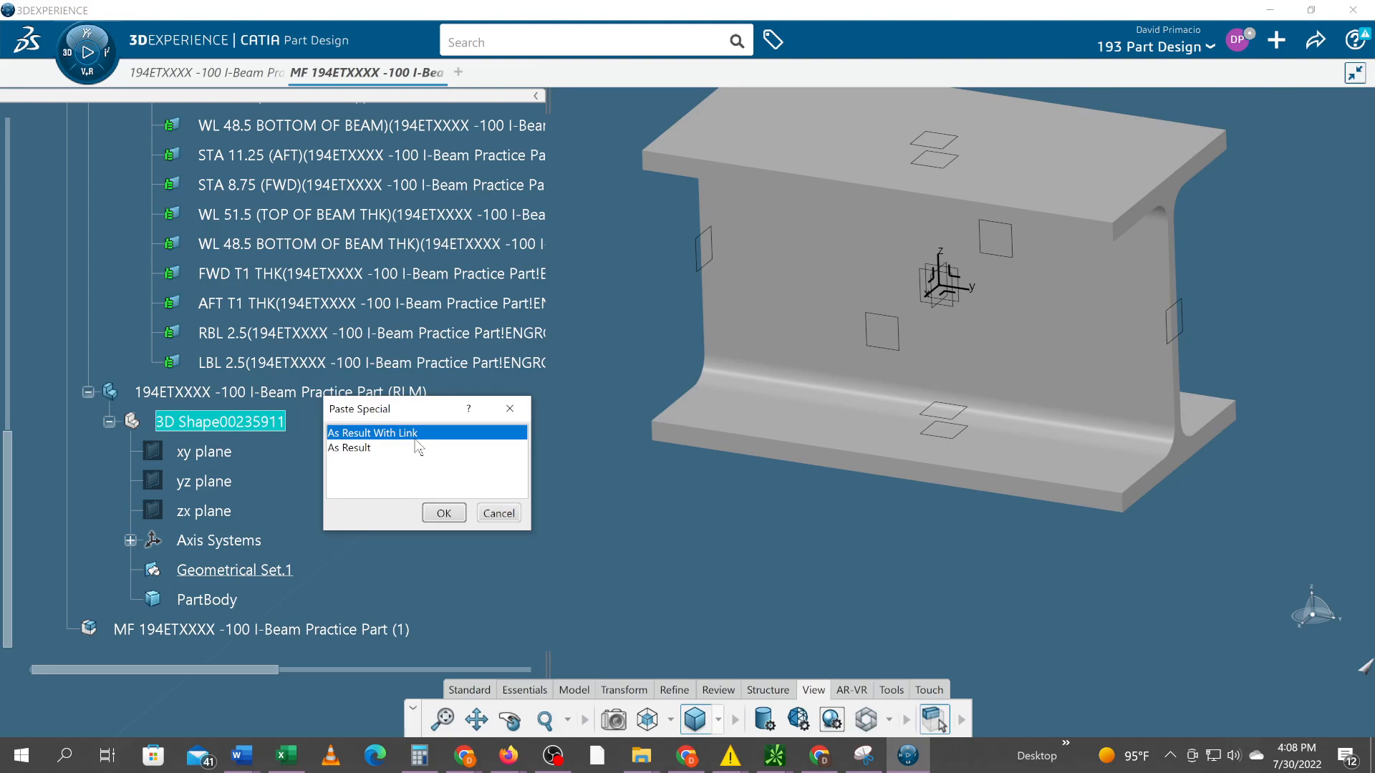
pyautogui.click(445, 514)
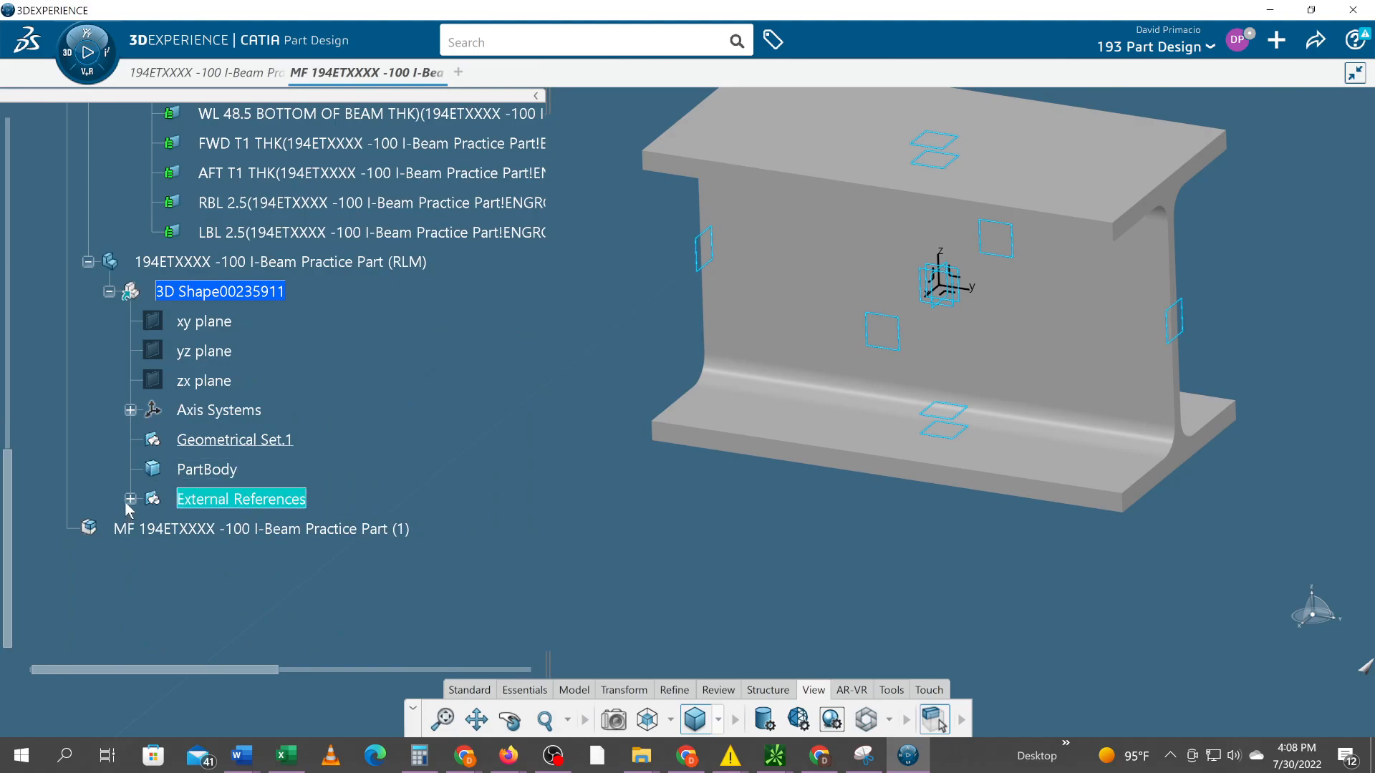
pyautogui.click(128, 501)
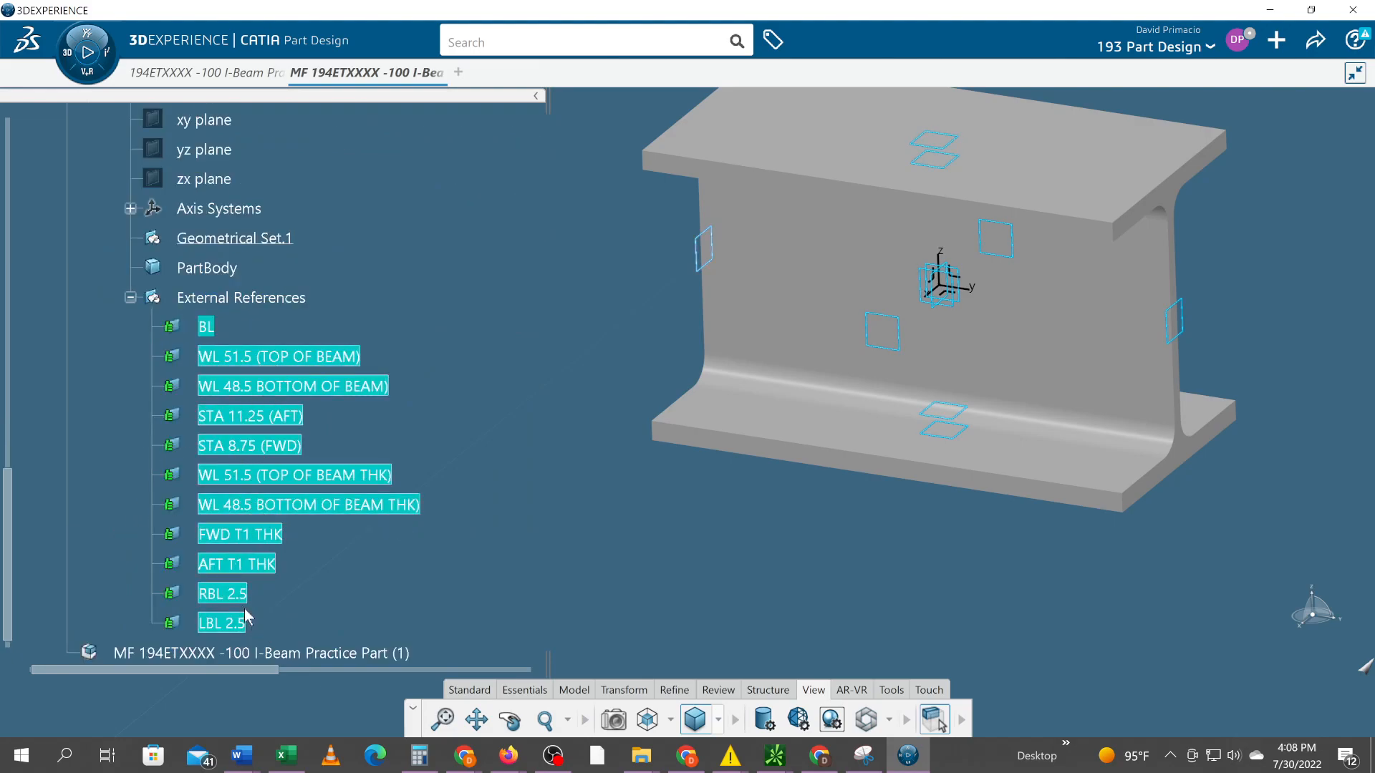
pyautogui.click(539, 439)
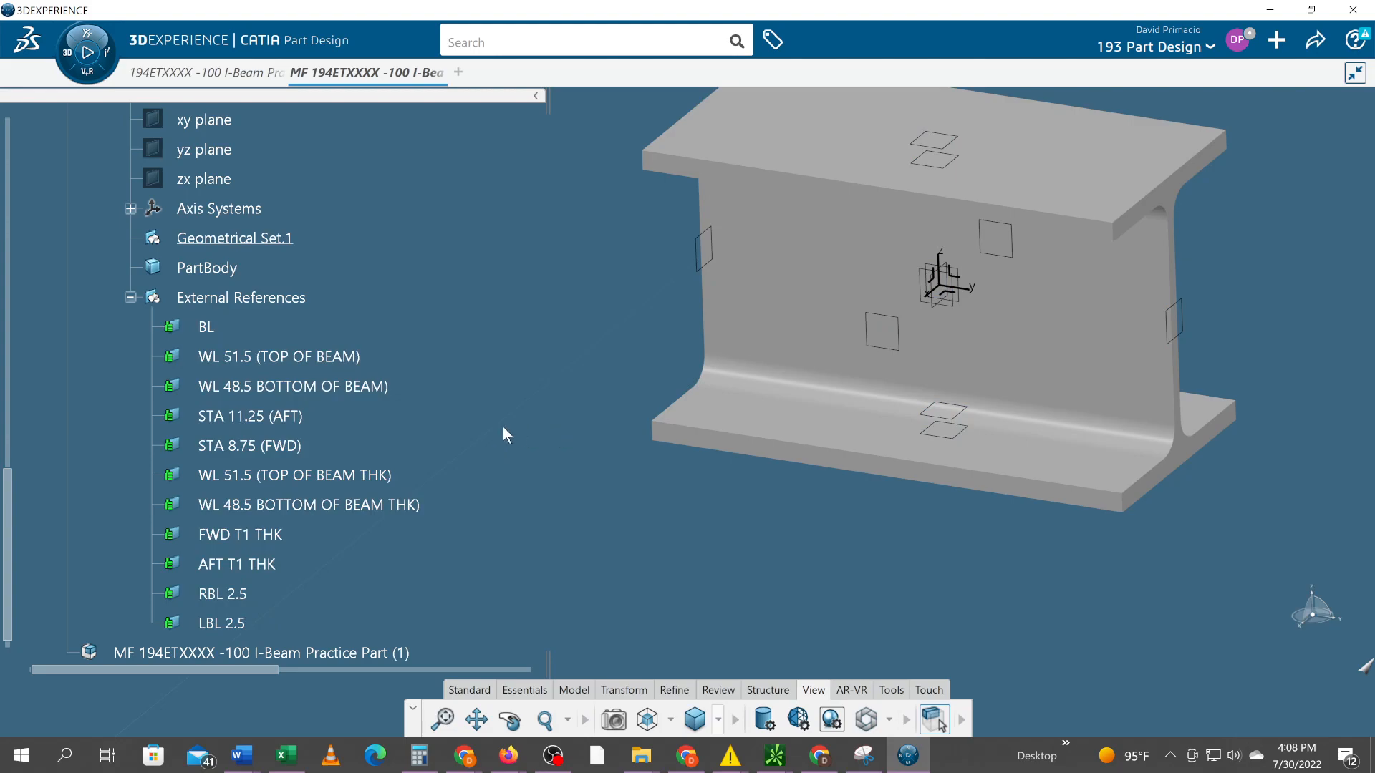
# Hide the External References set of the TLM part
pyautogui.scroll(3, 502, 426)
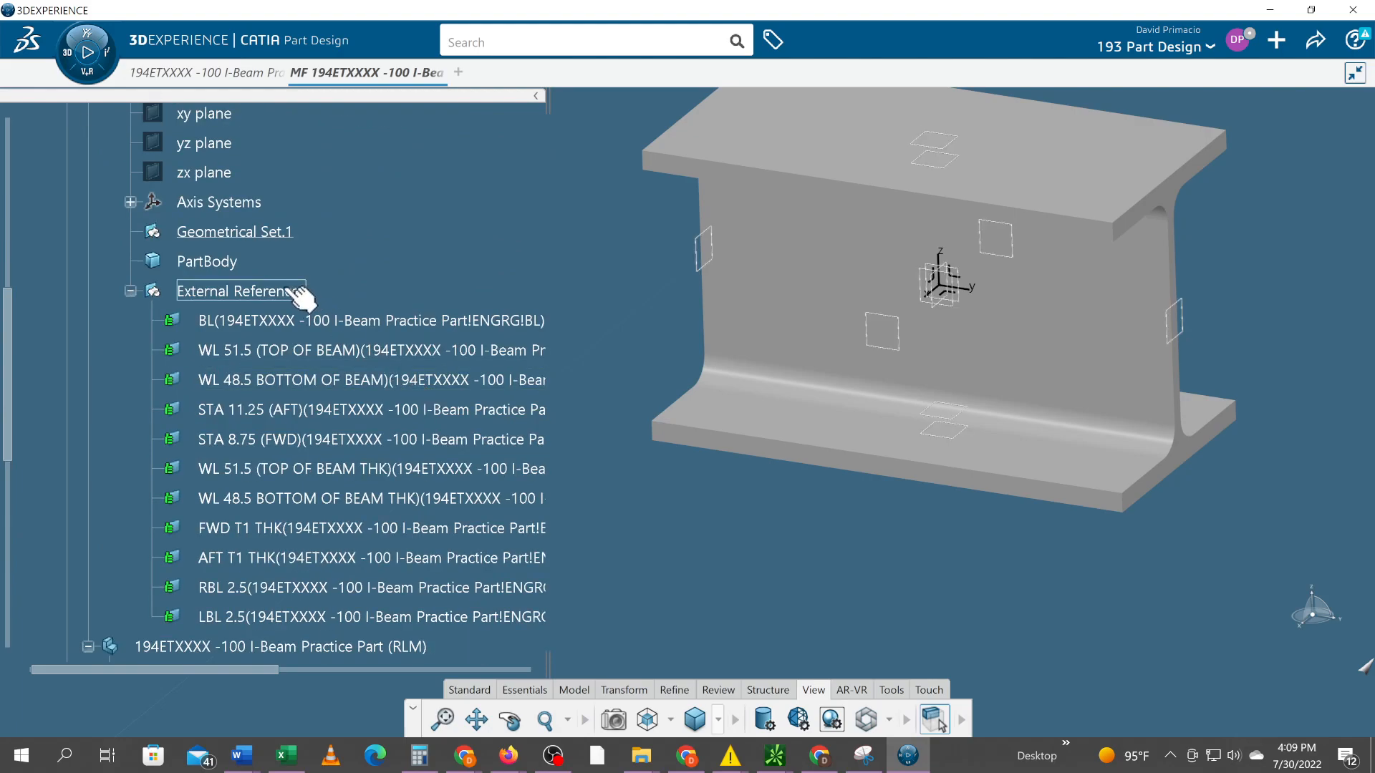
pyautogui.rightClick(248, 298)
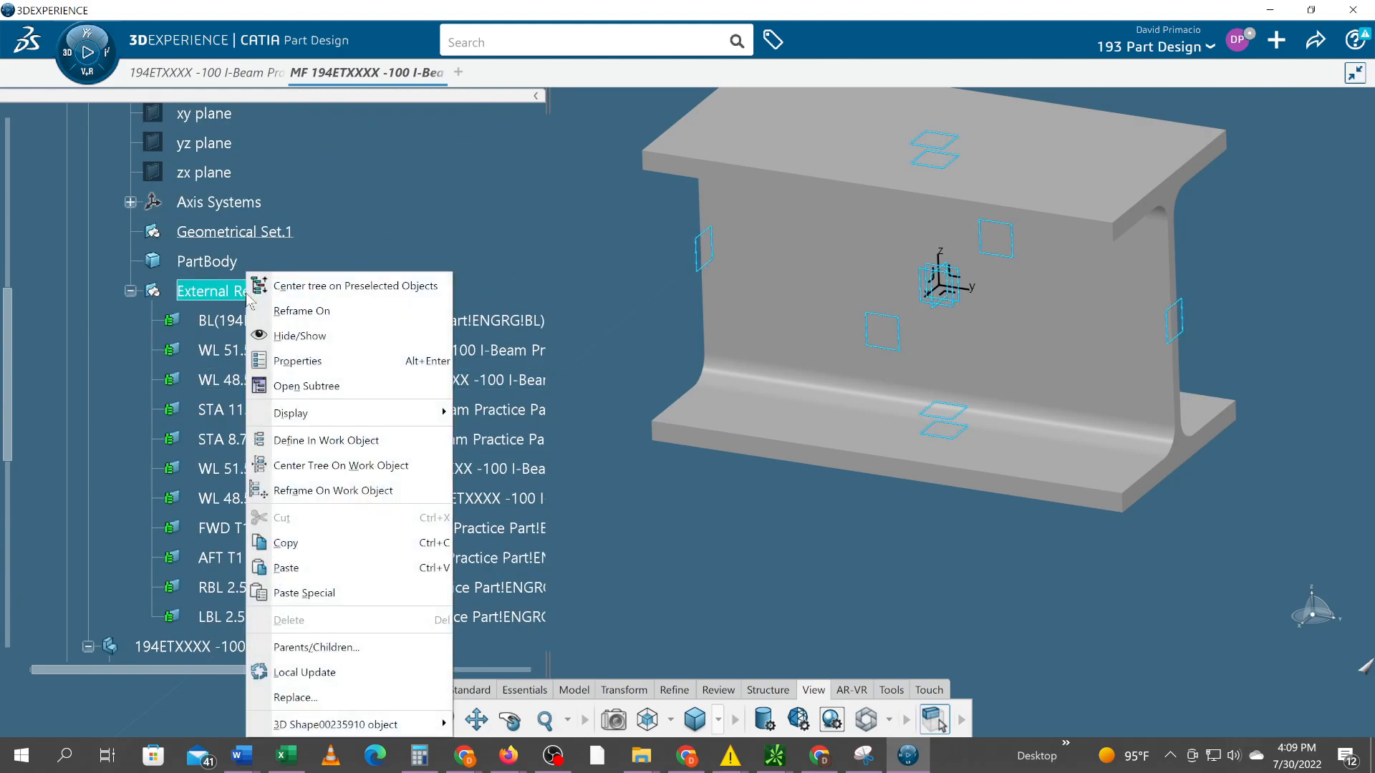
pyautogui.click(276, 336)
pyautogui.scroll(-13, 369, 362)
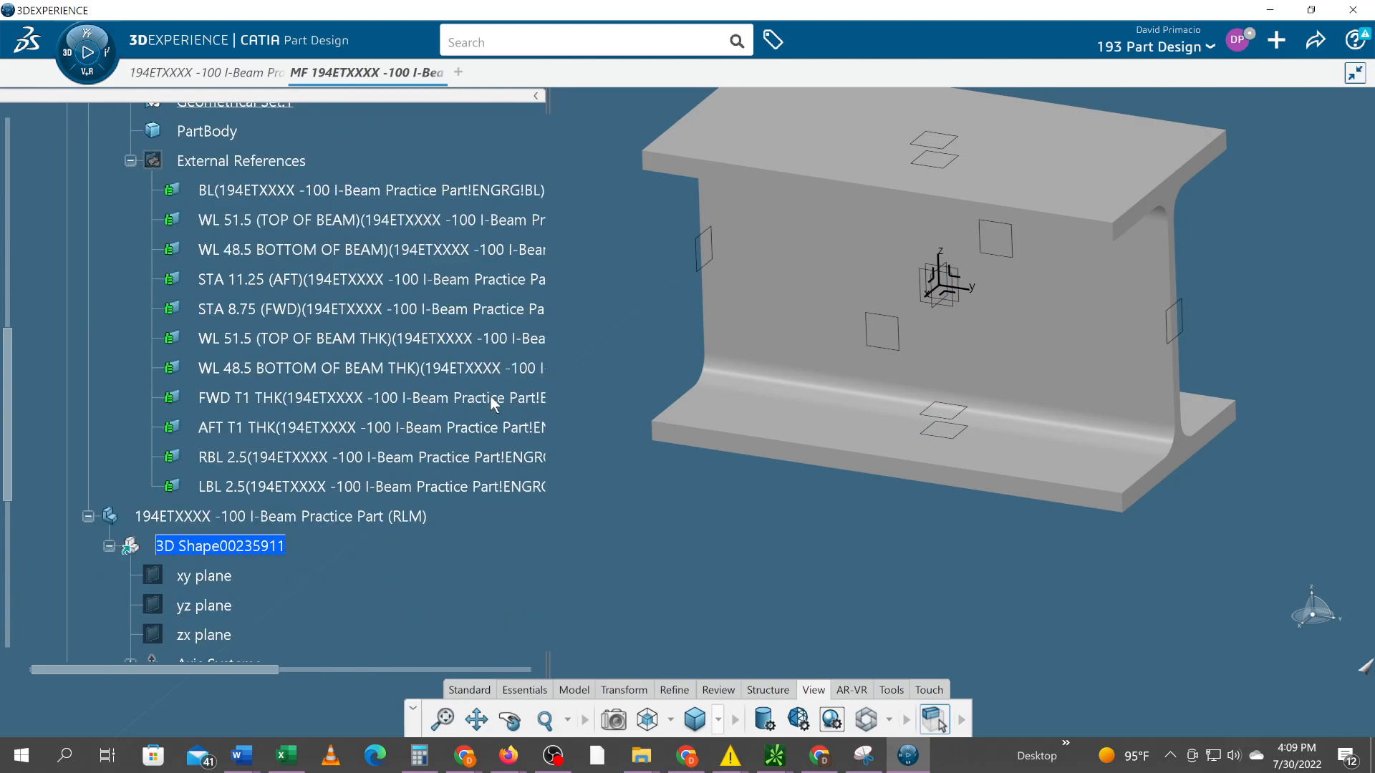
# Activate the top-level MF 194ETXXXX -100 I-Beam Practice Part product and update it to refresh the RLM part's linked planes
pyautogui.scroll(-2, 228, 516)
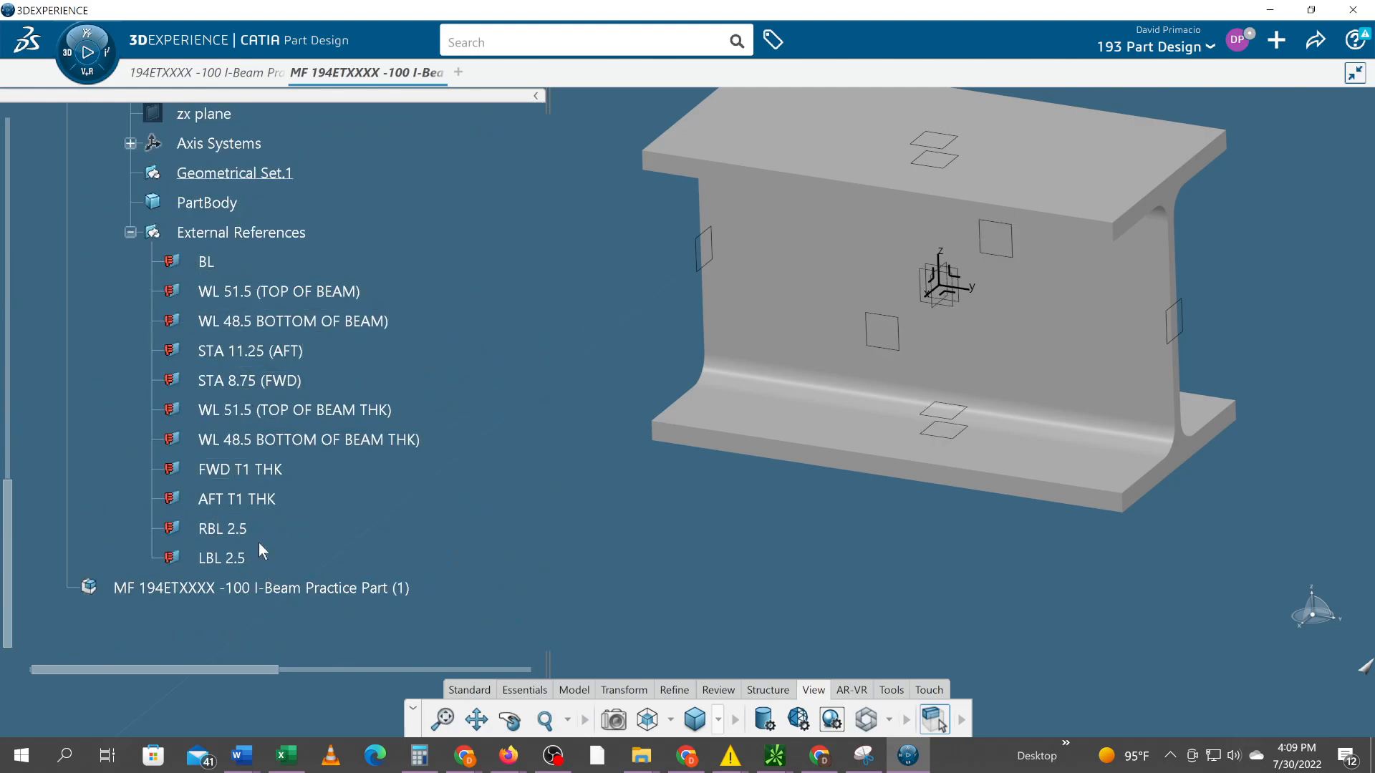
pyautogui.scroll(6, 215, 368)
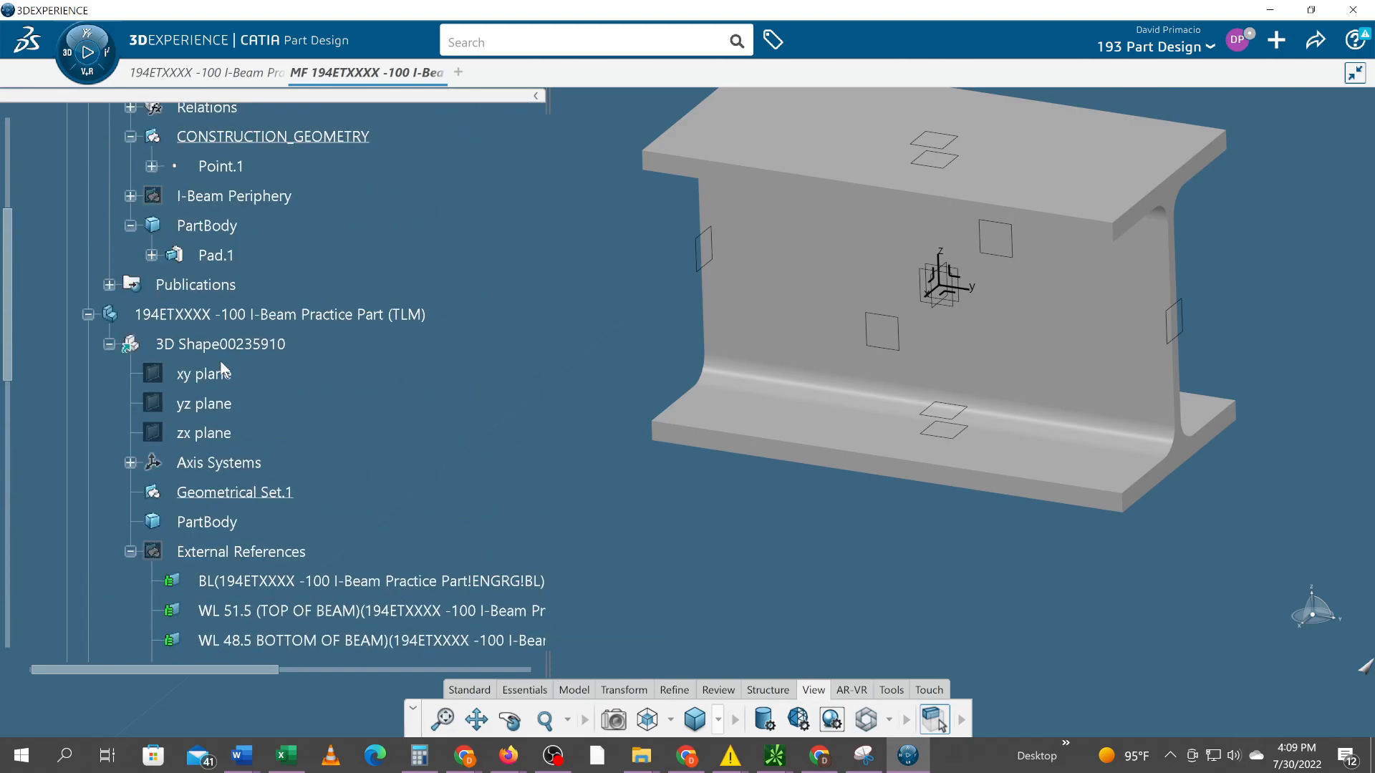
pyautogui.scroll(11, 215, 358)
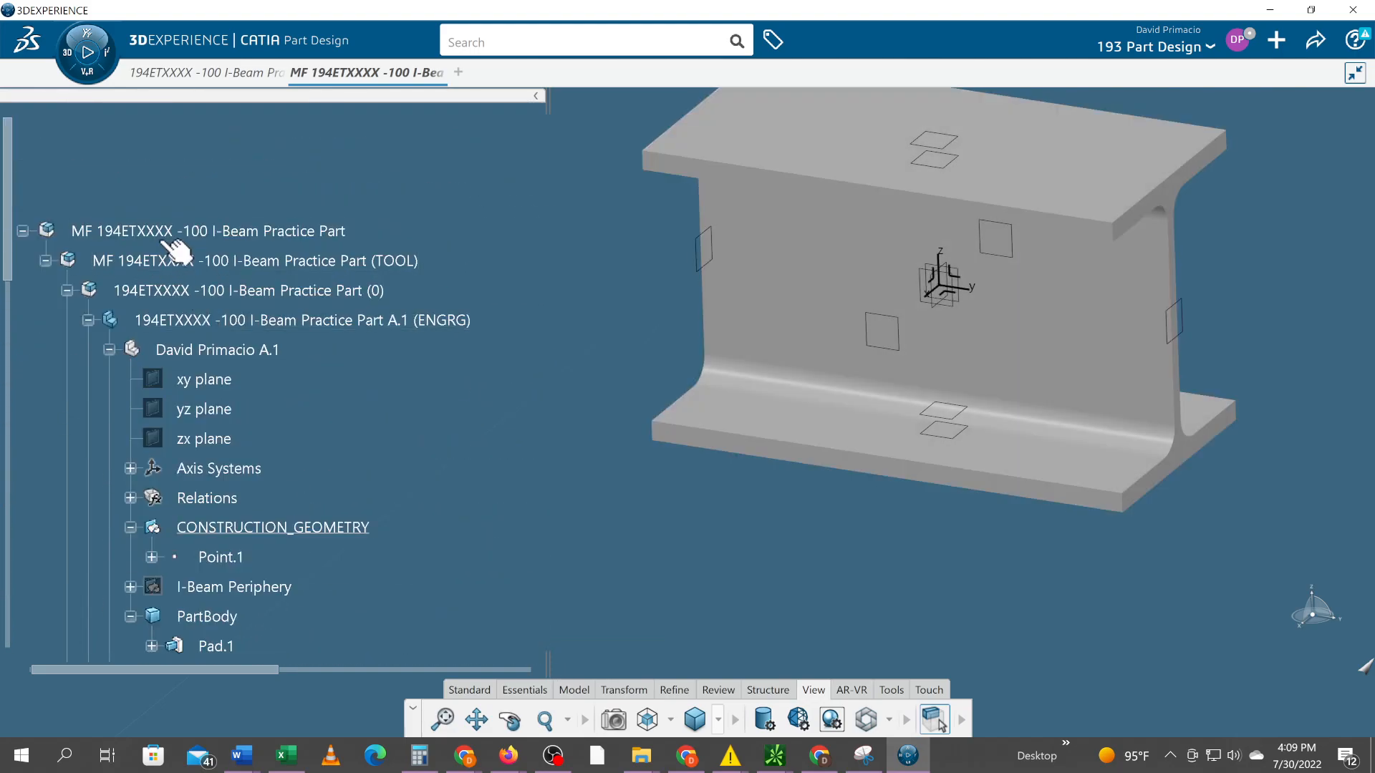
pyautogui.doubleClick(160, 233)
pyautogui.scroll(-11, 449, 483)
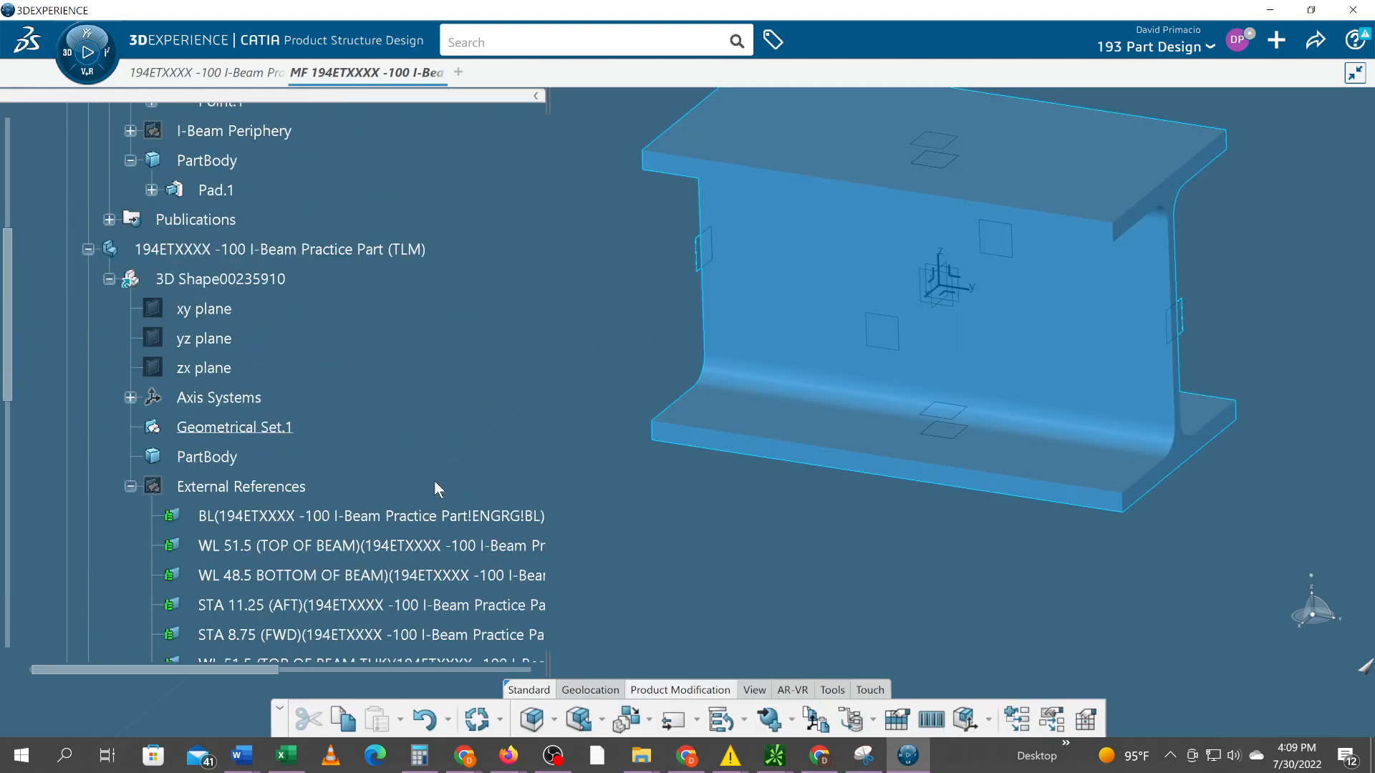
pyautogui.scroll(-9, 435, 479)
pyautogui.click(481, 729)
pyautogui.scroll(-11, 437, 504)
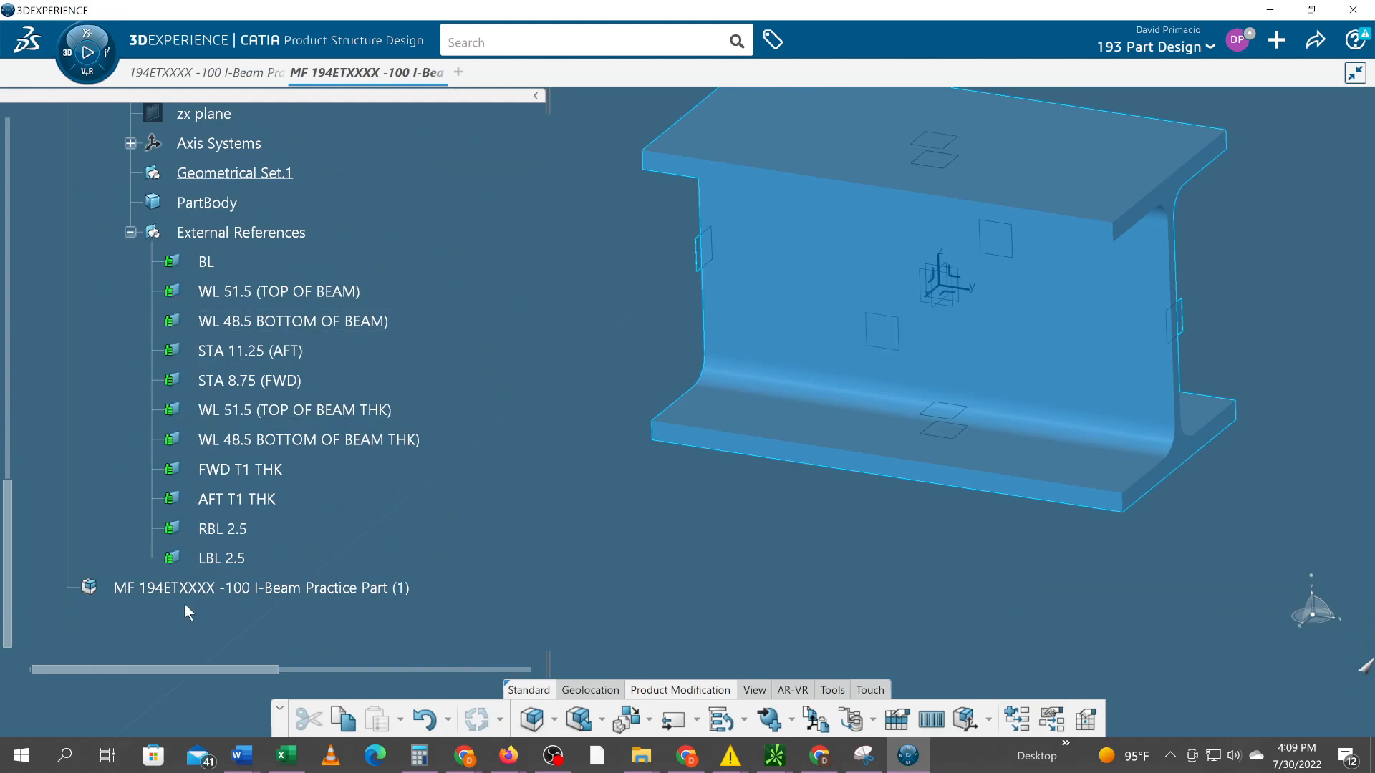
pyautogui.scroll(2, 531, 580)
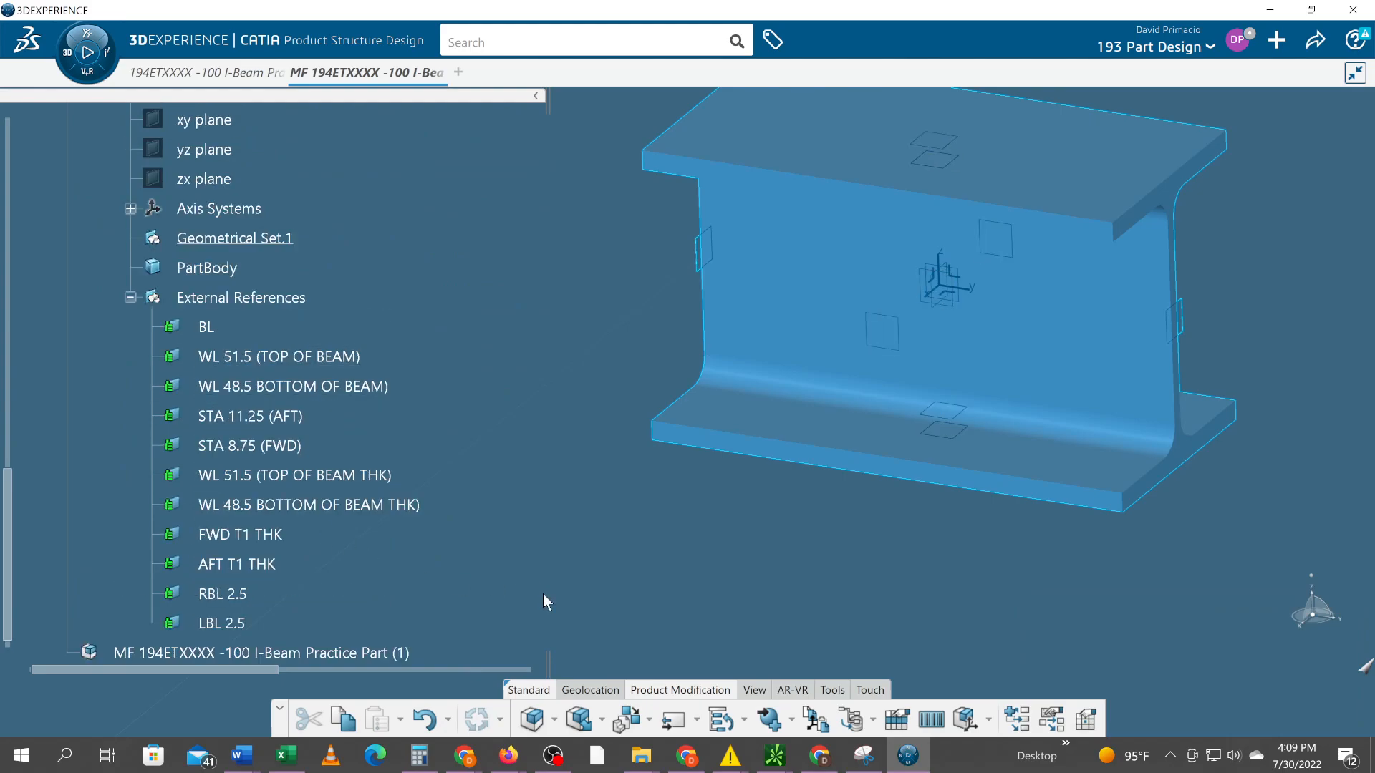
pyautogui.scroll(2, 546, 601)
pyautogui.scroll(12, 483, 434)
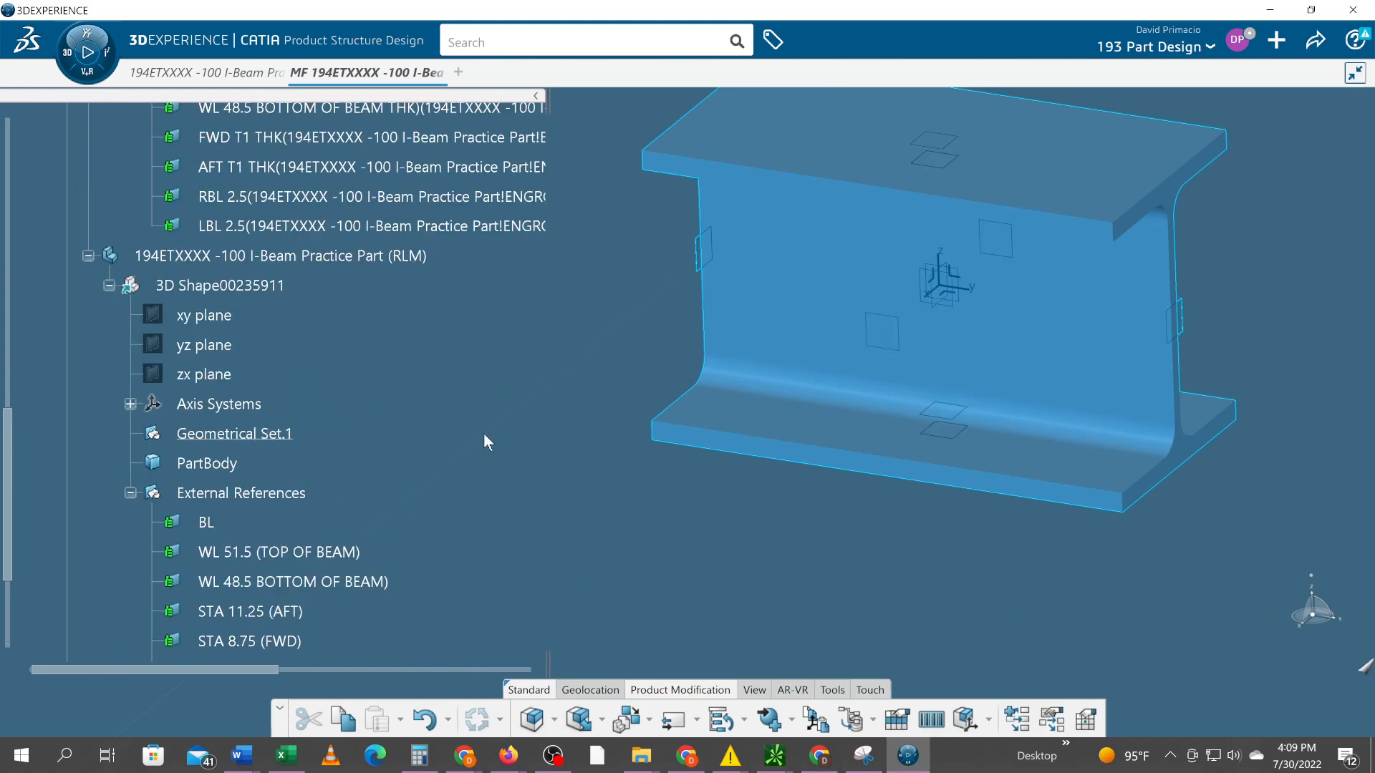
pyautogui.scroll(10, 471, 424)
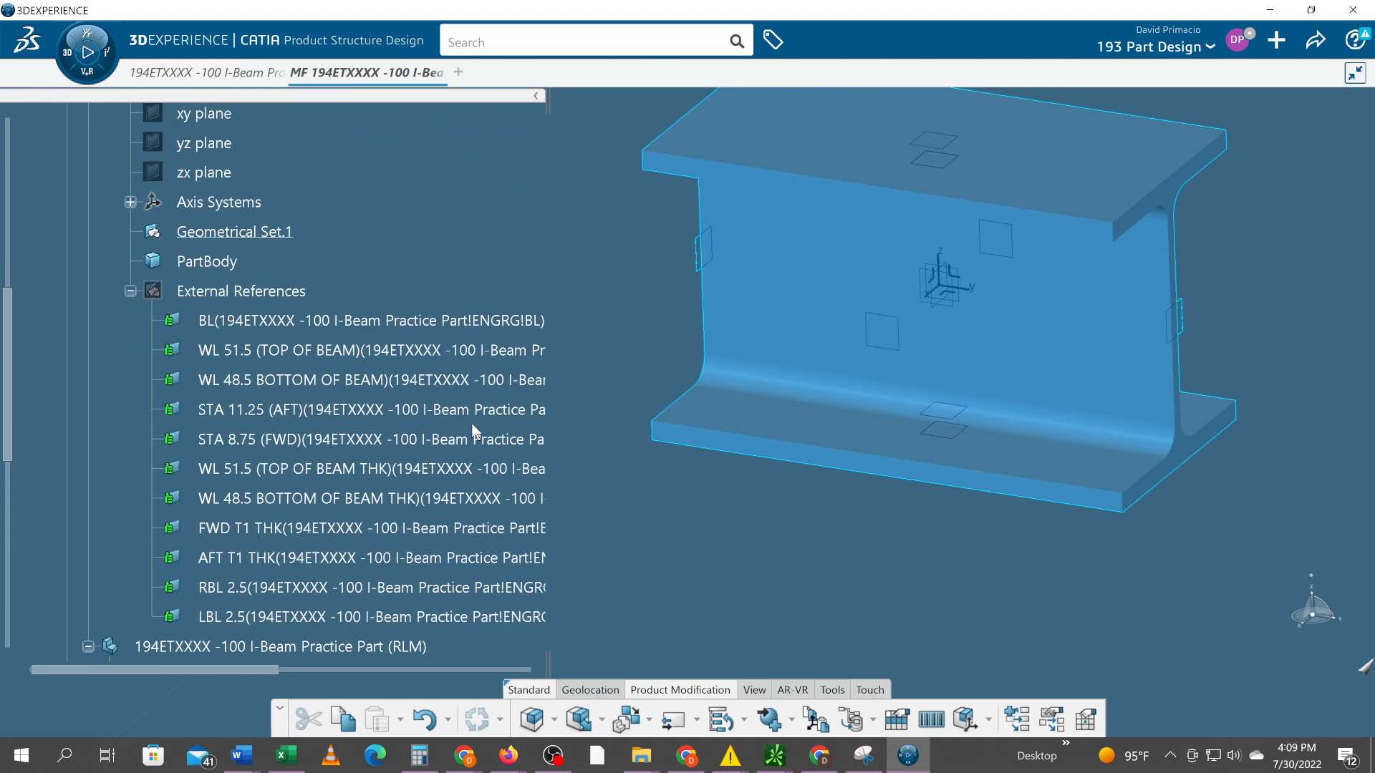
pyautogui.scroll(-4, 471, 422)
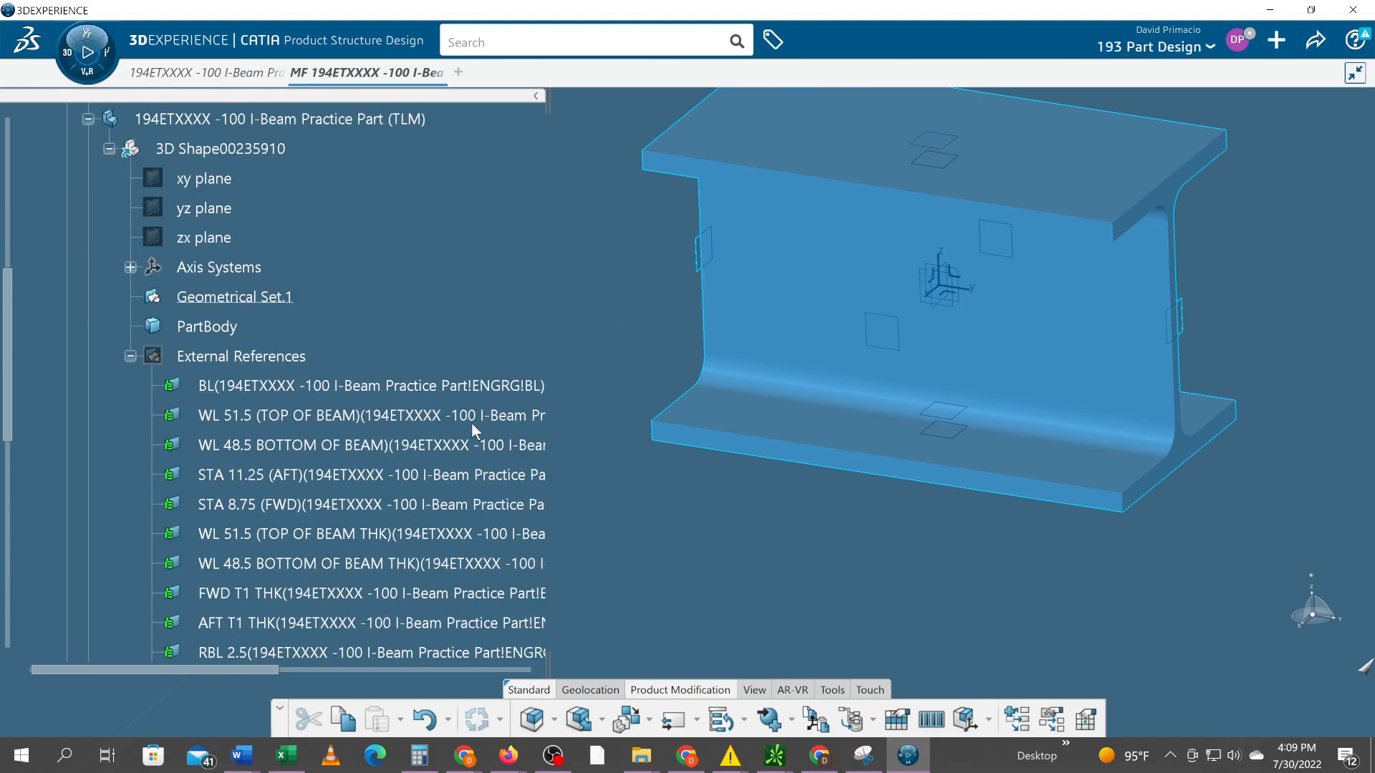
pyautogui.click(442, 391)
pyautogui.scroll(-2, 437, 415)
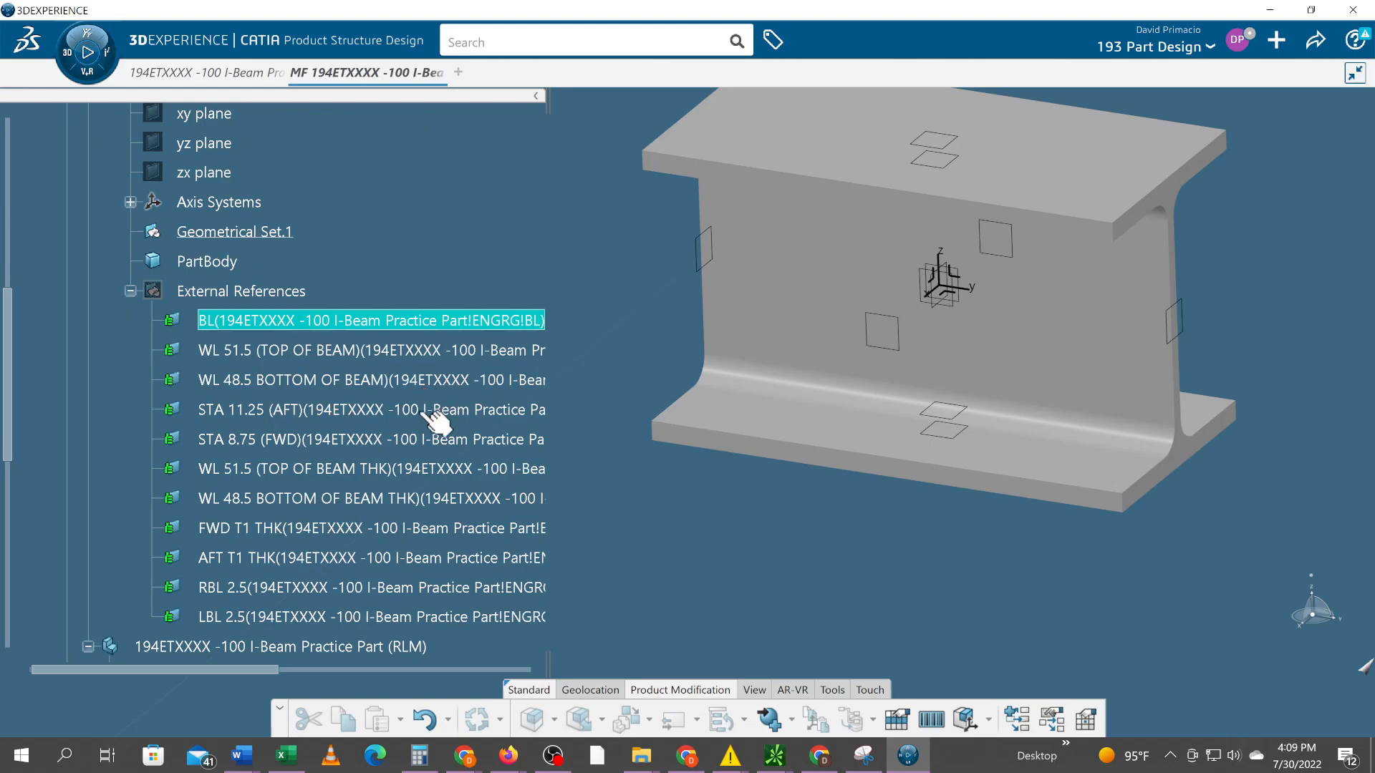
pyautogui.keyDown('shift'); pyautogui.click(393, 620); pyautogui.keyUp('shift')
pyautogui.rightClick(377, 617)
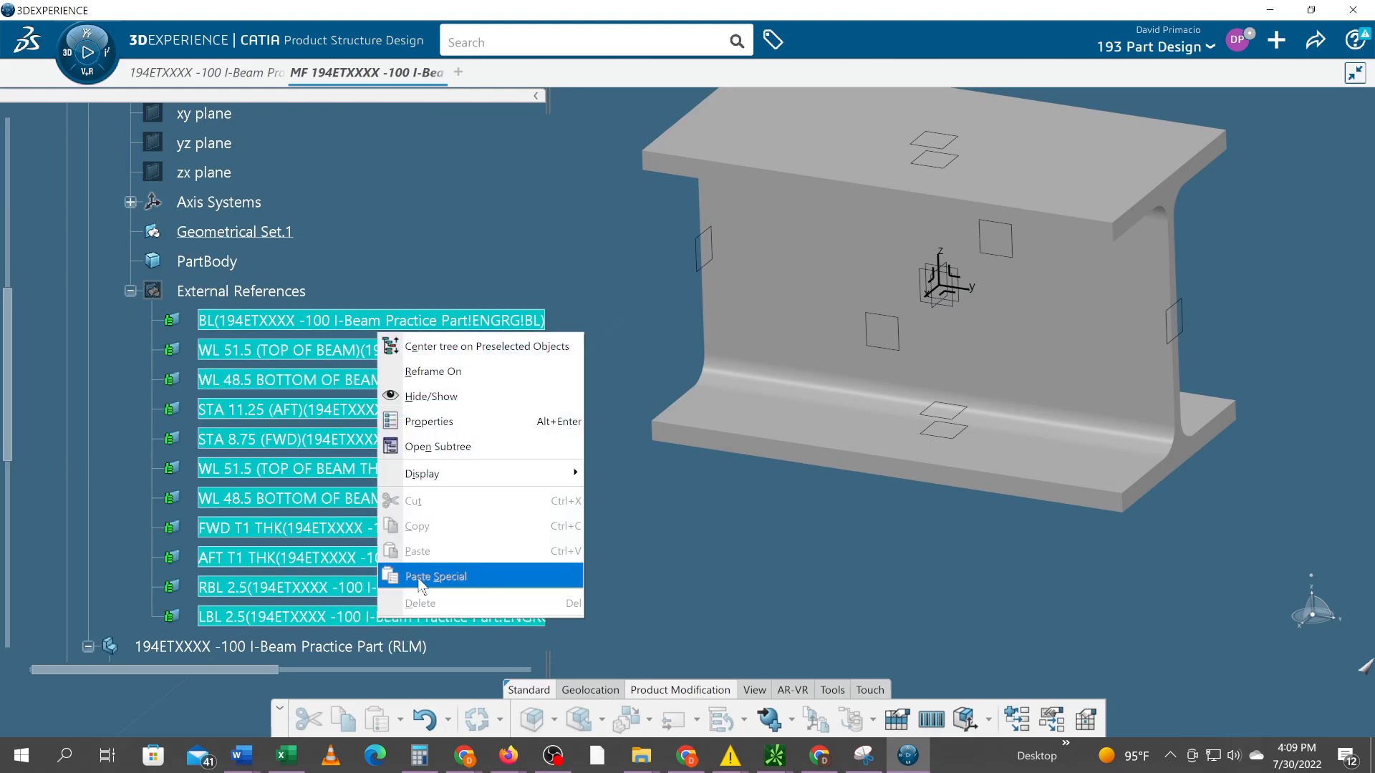
pyautogui.click(755, 557)
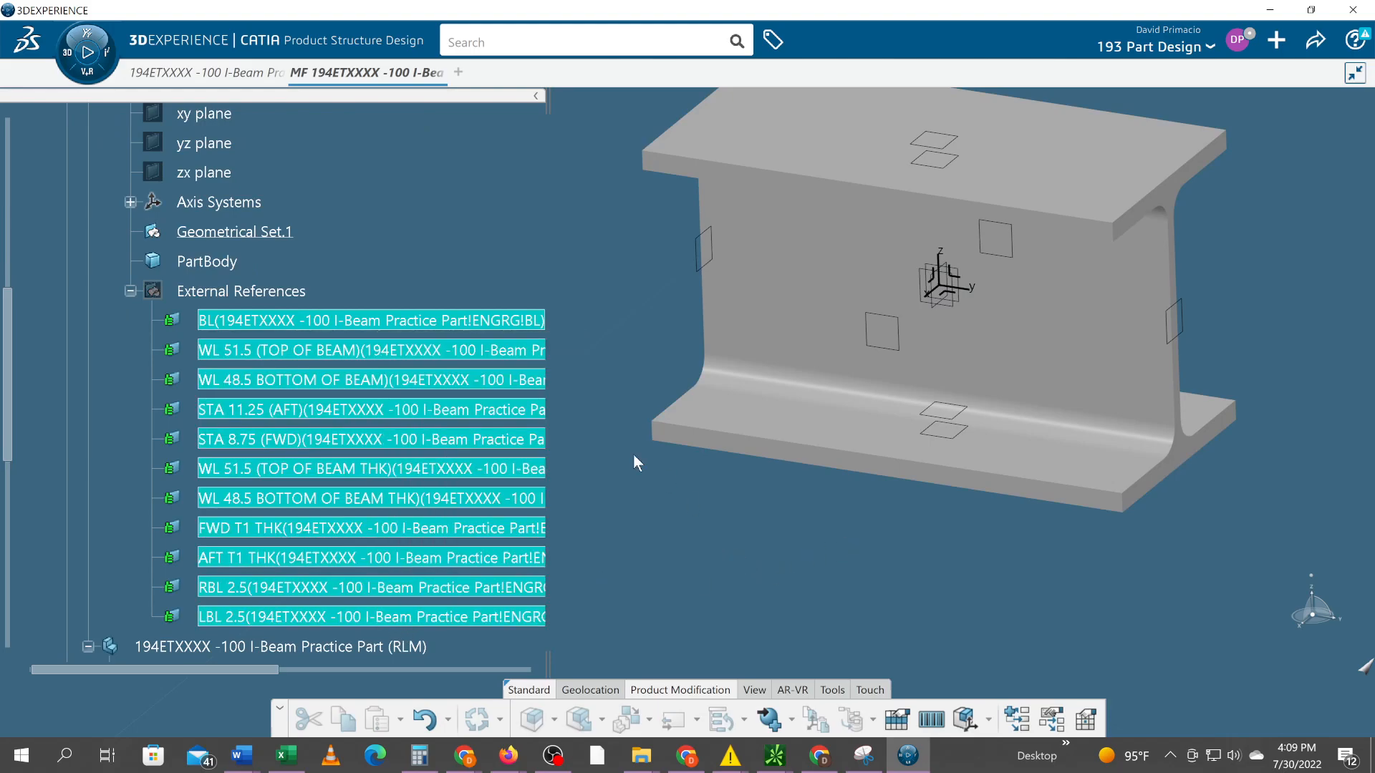
# Activate the TLM part's 3D Shape00235910 for editing
pyautogui.scroll(3, 401, 441)
pyautogui.scroll(2, 409, 401)
pyautogui.scroll(-4, 409, 368)
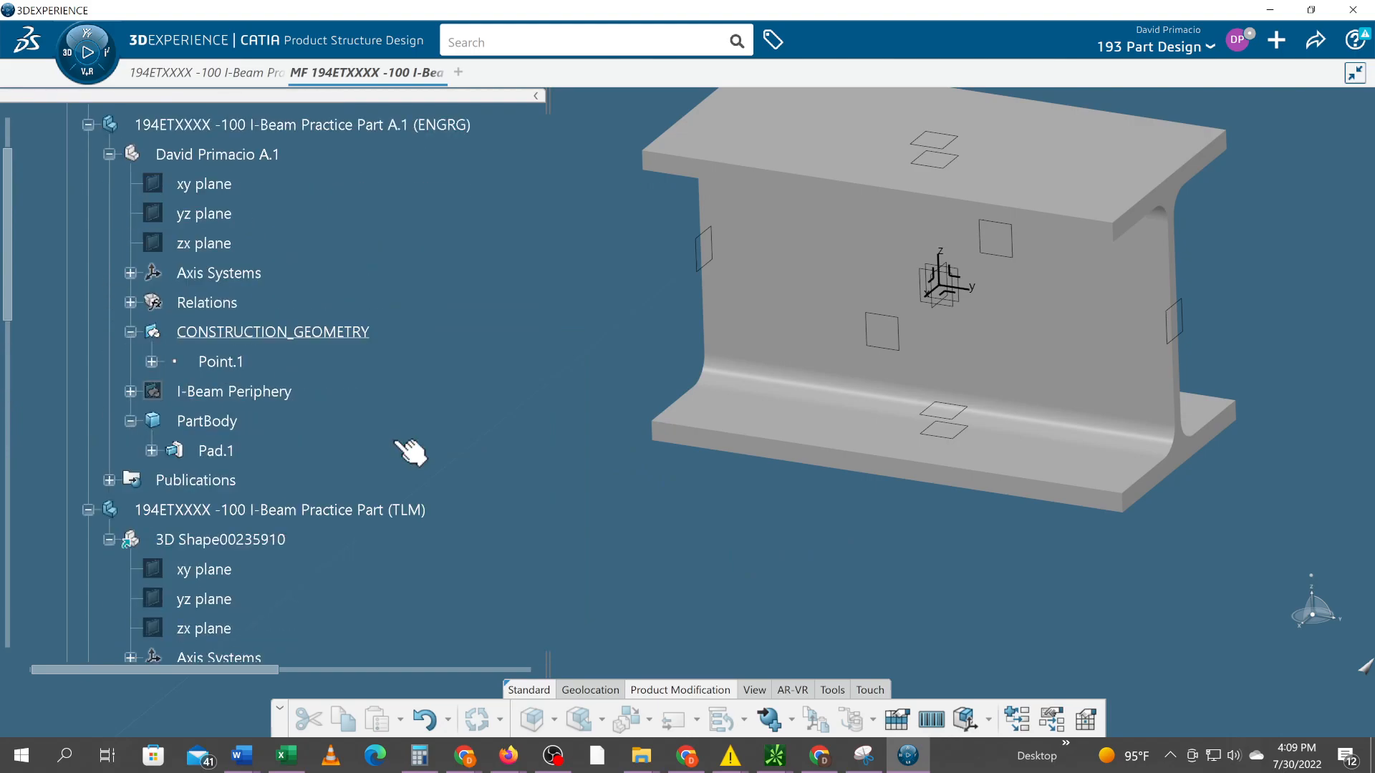
pyautogui.doubleClick(200, 410)
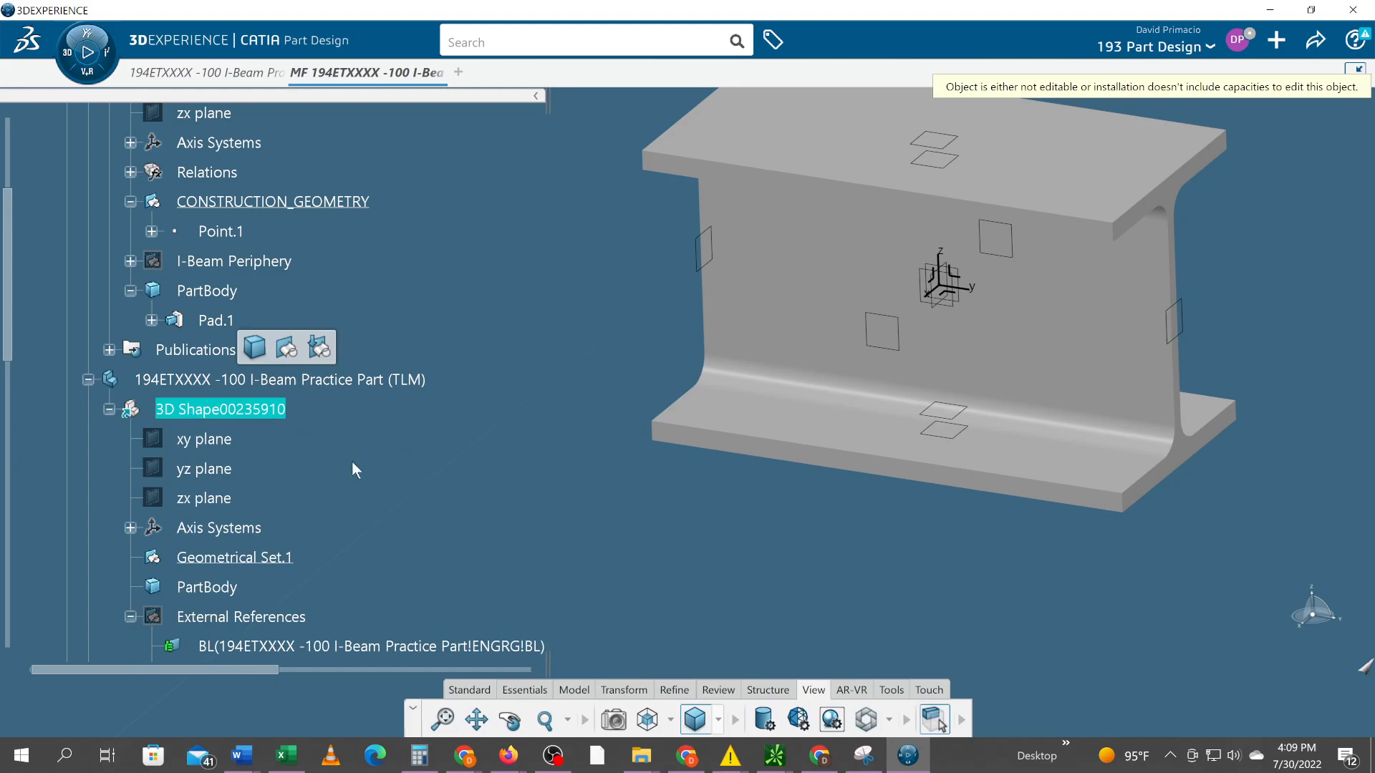
pyautogui.scroll(-5, 308, 458)
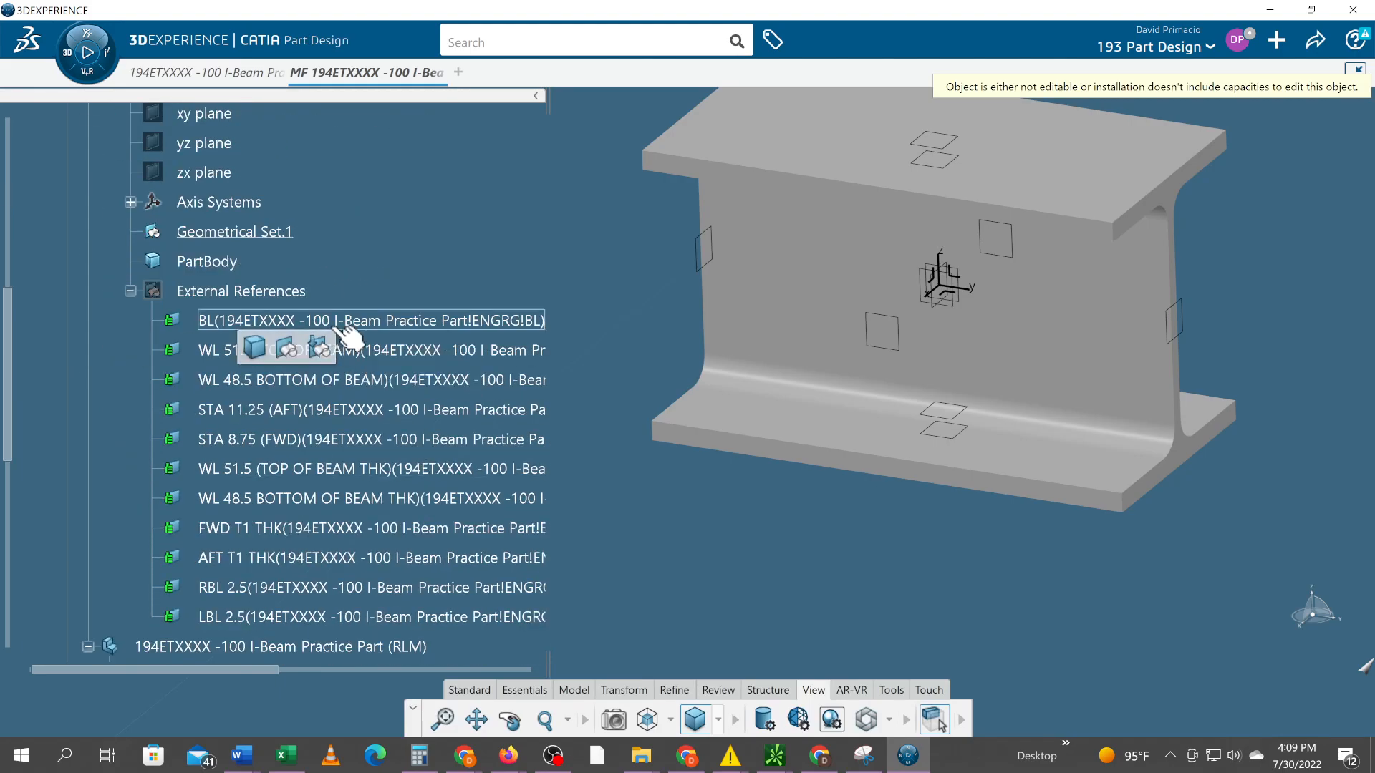
pyautogui.click(344, 323)
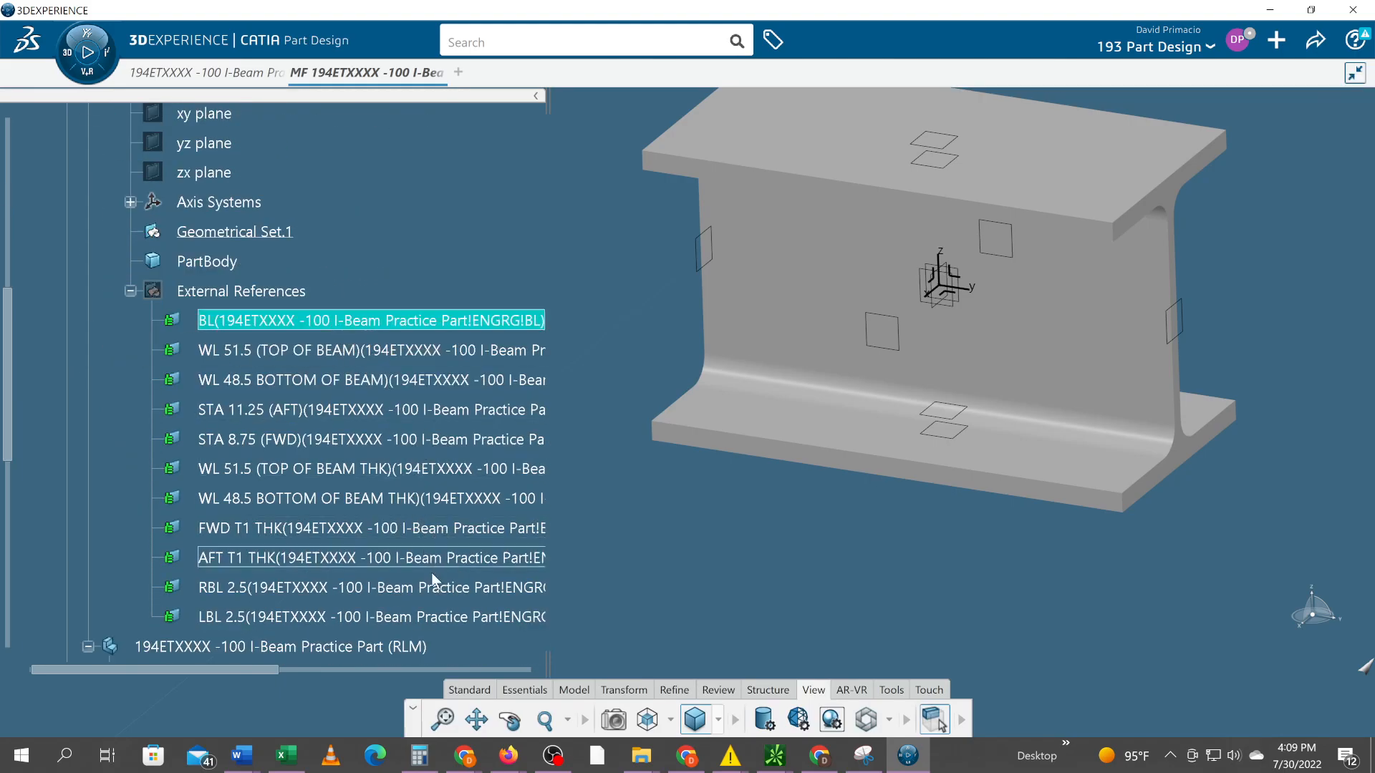
pyautogui.keyDown('shift'); pyautogui.click(442, 617); pyautogui.keyUp('shift')
pyautogui.rightClick(442, 616)
pyautogui.moveTo(442, 612)
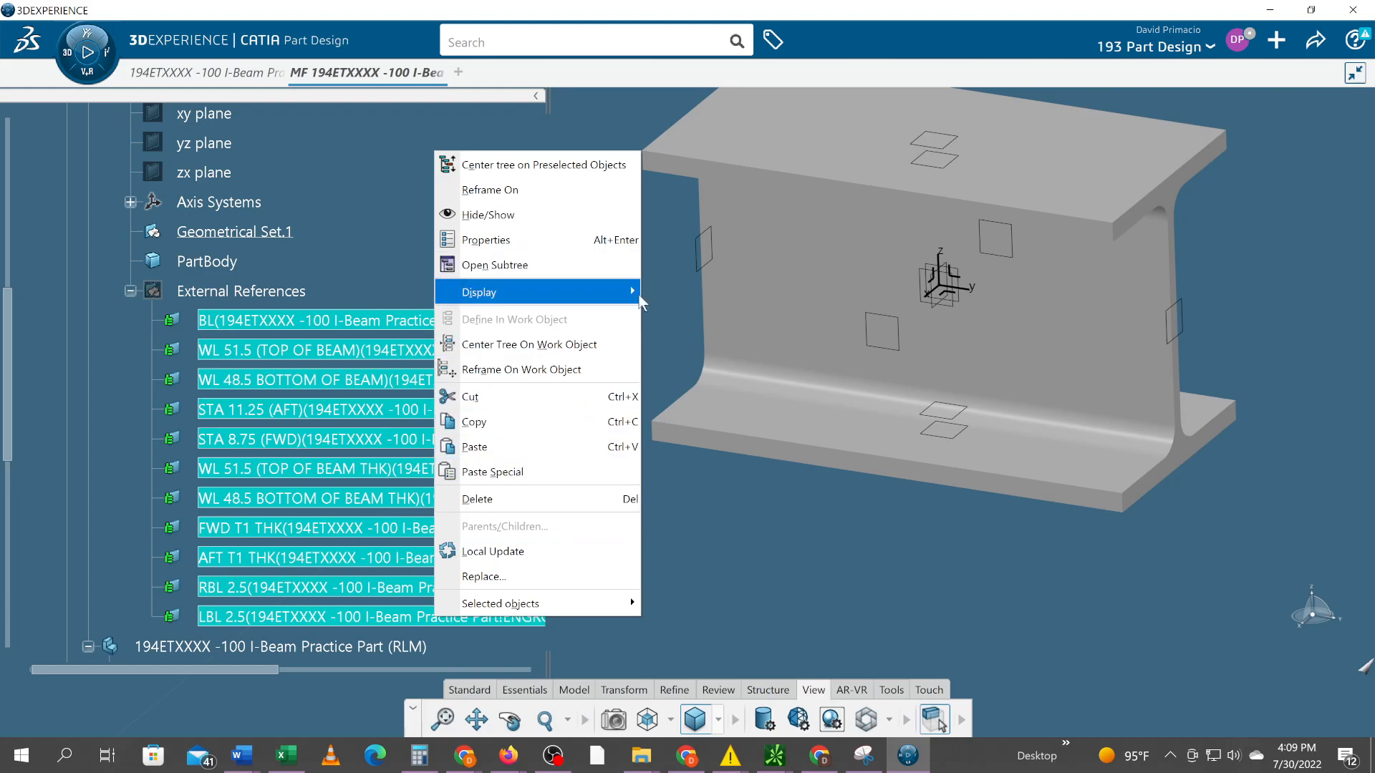
pyautogui.click(659, 568)
pyautogui.scroll(5, 261, 269)
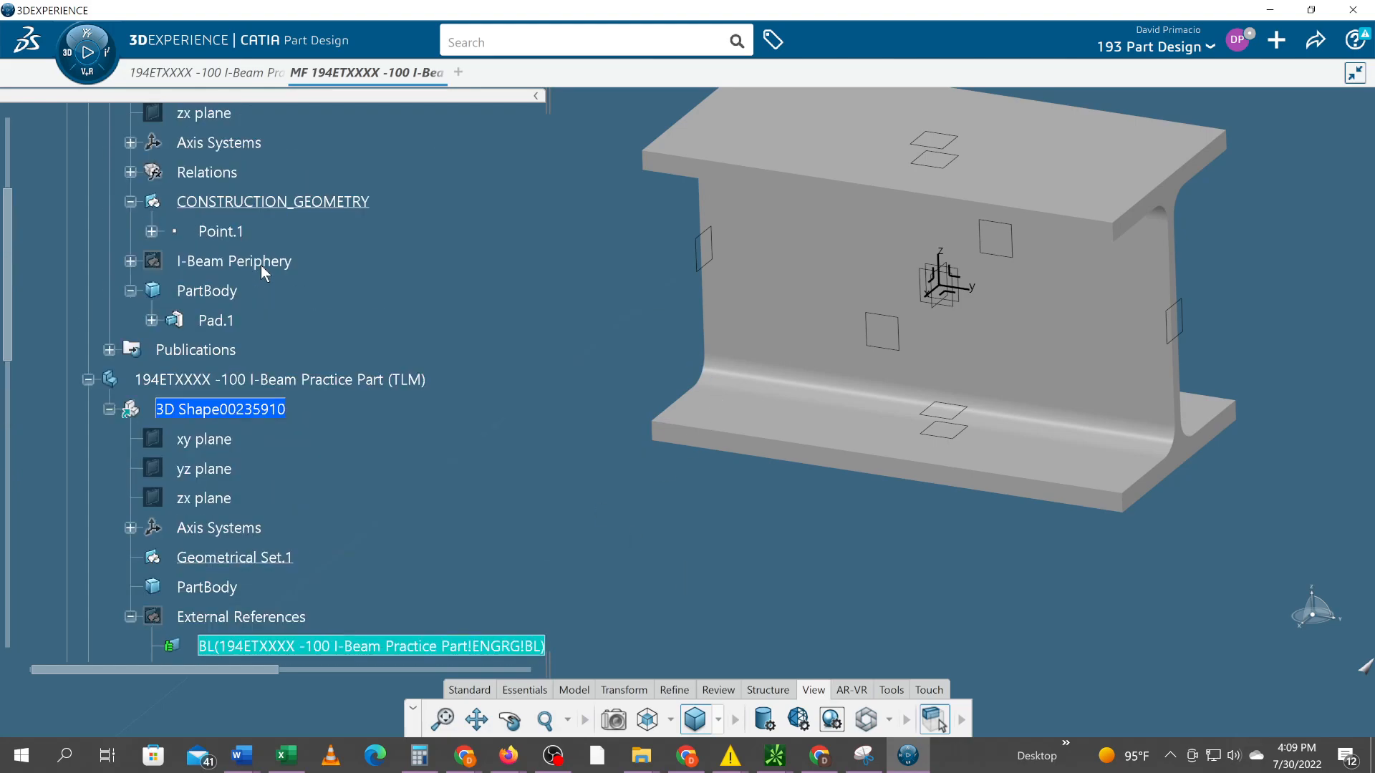
pyautogui.scroll(3, 260, 265)
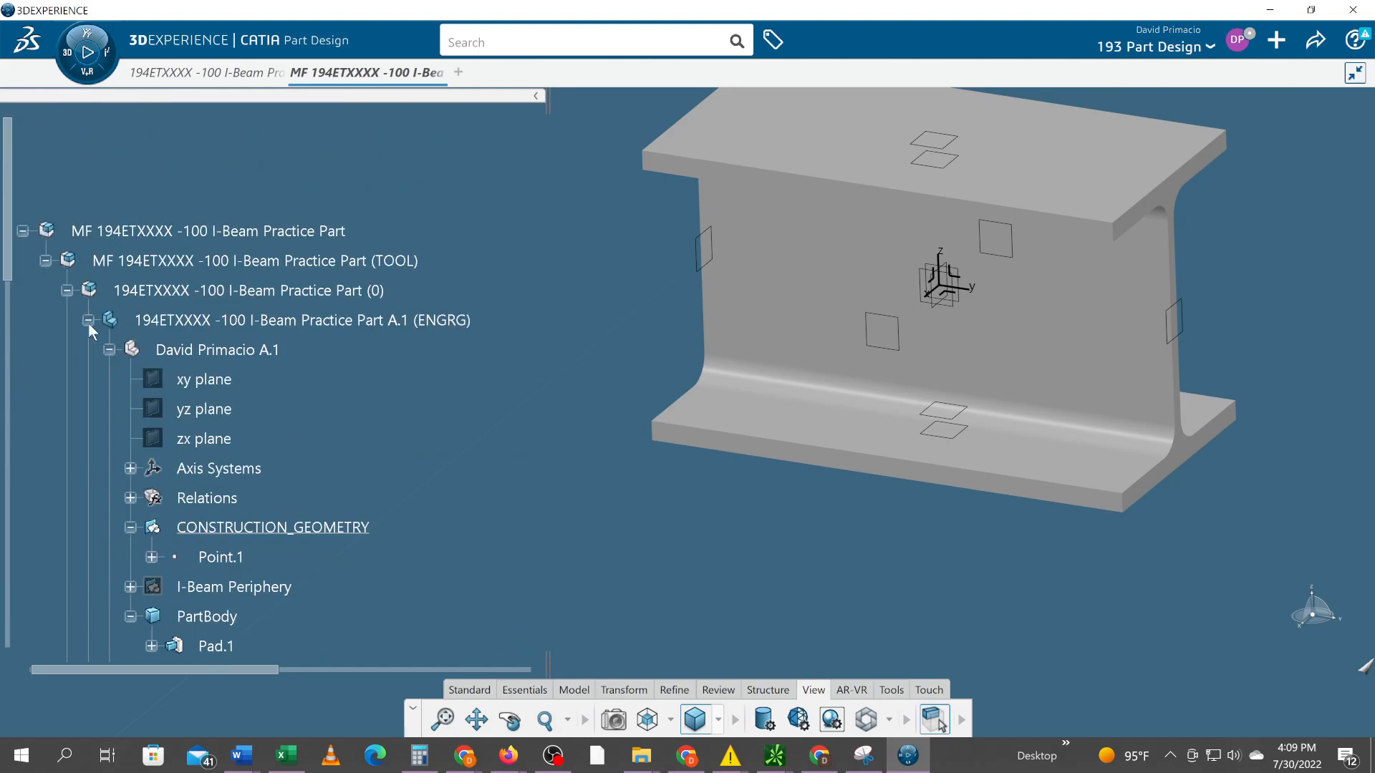
pyautogui.scroll(-2, 100, 374)
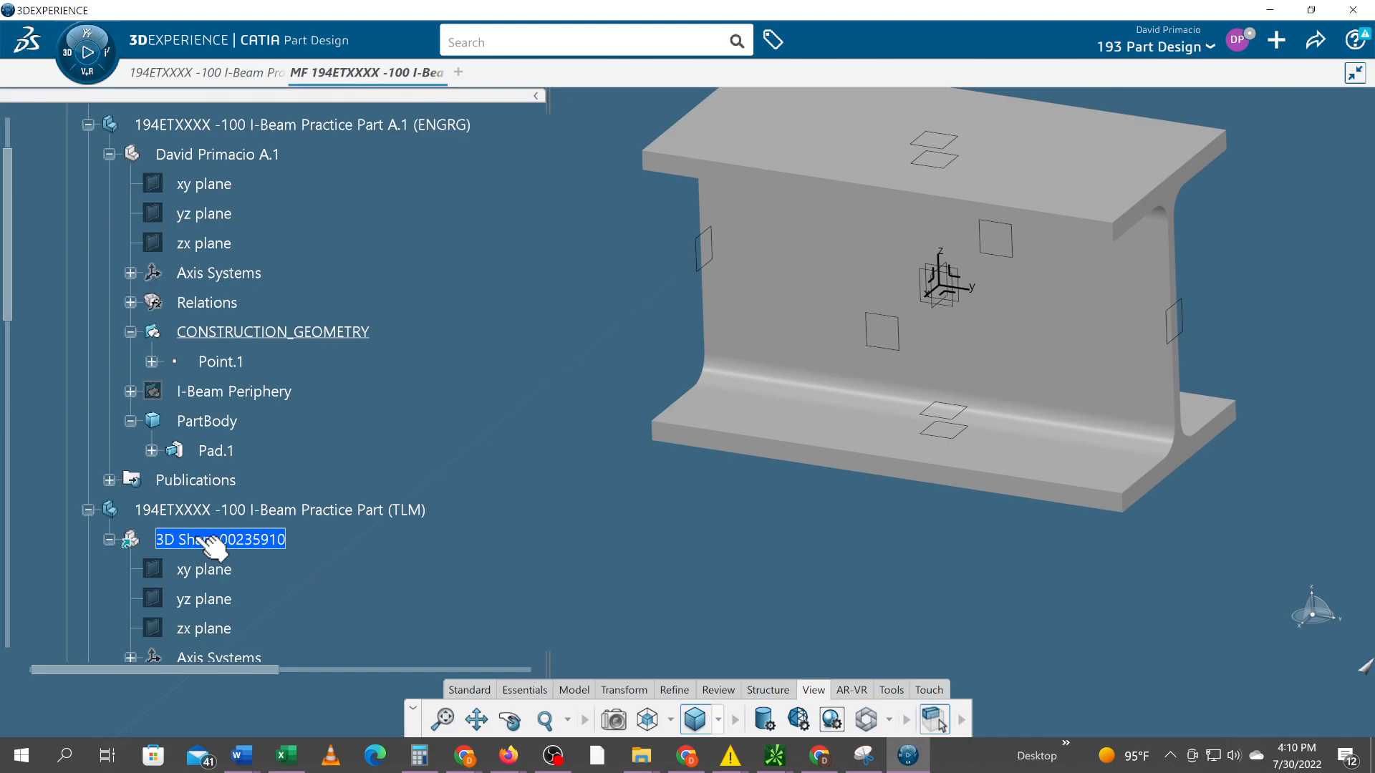
pyautogui.scroll(2, 201, 358)
pyautogui.click(221, 219)
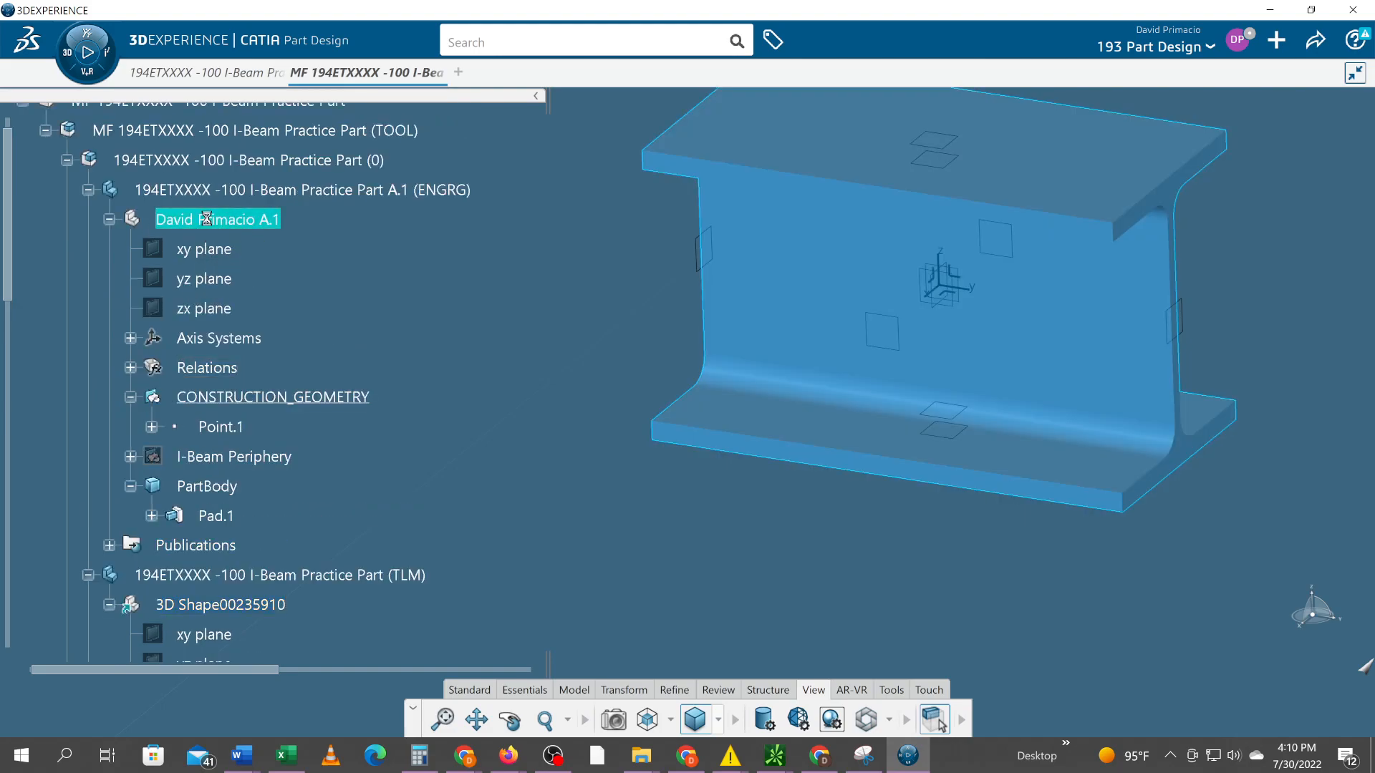
pyautogui.scroll(-2, 201, 322)
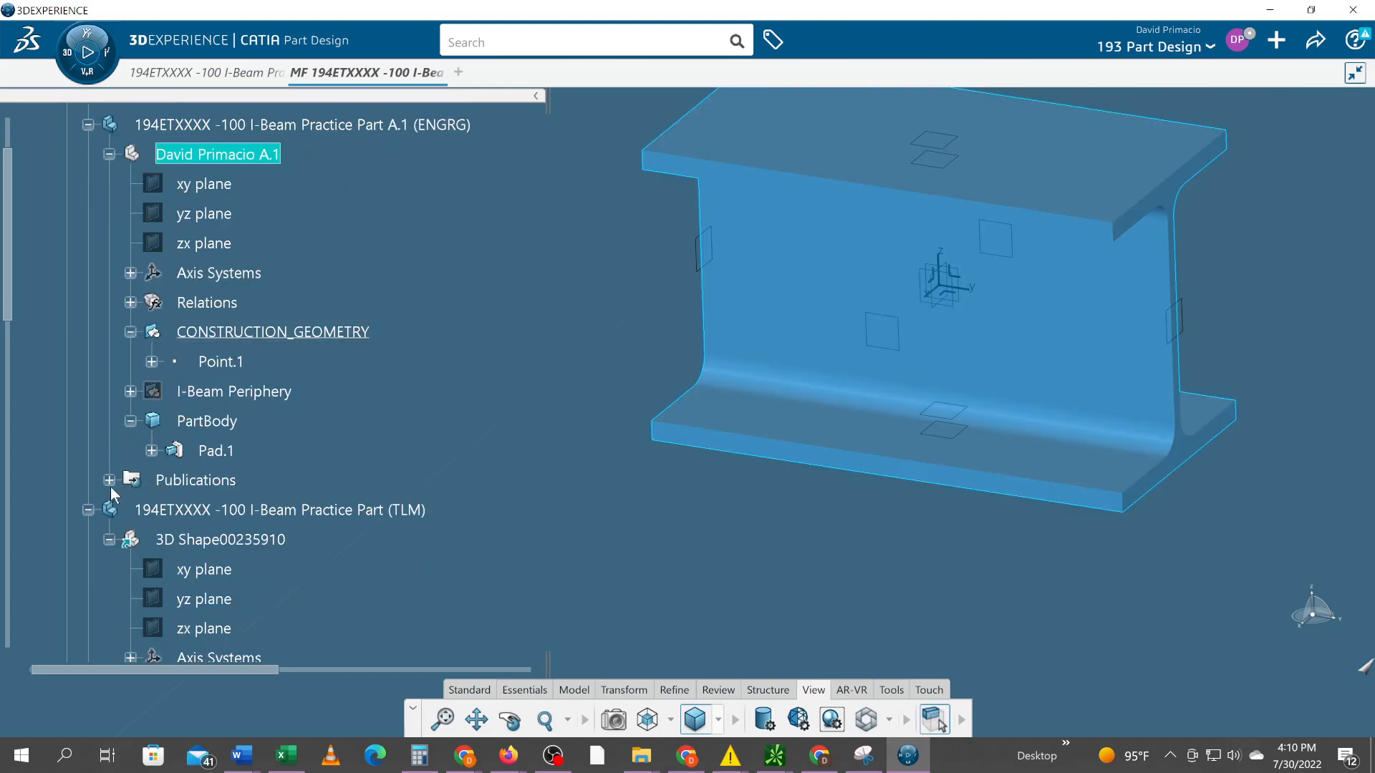
pyautogui.click(110, 480)
pyautogui.scroll(-2, 107, 483)
pyautogui.click(184, 261)
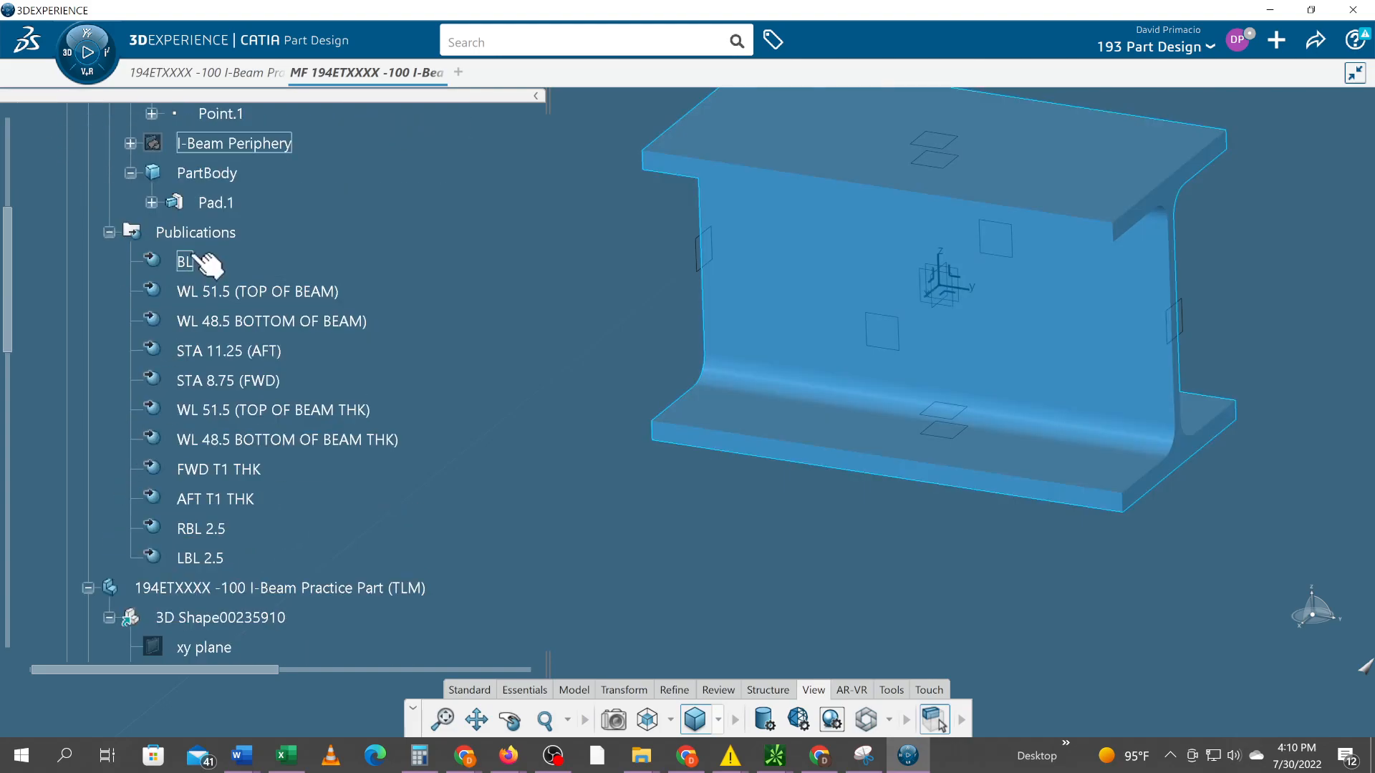
pyautogui.keyDown('shift'); pyautogui.click(211, 561); pyautogui.keyUp('shift')
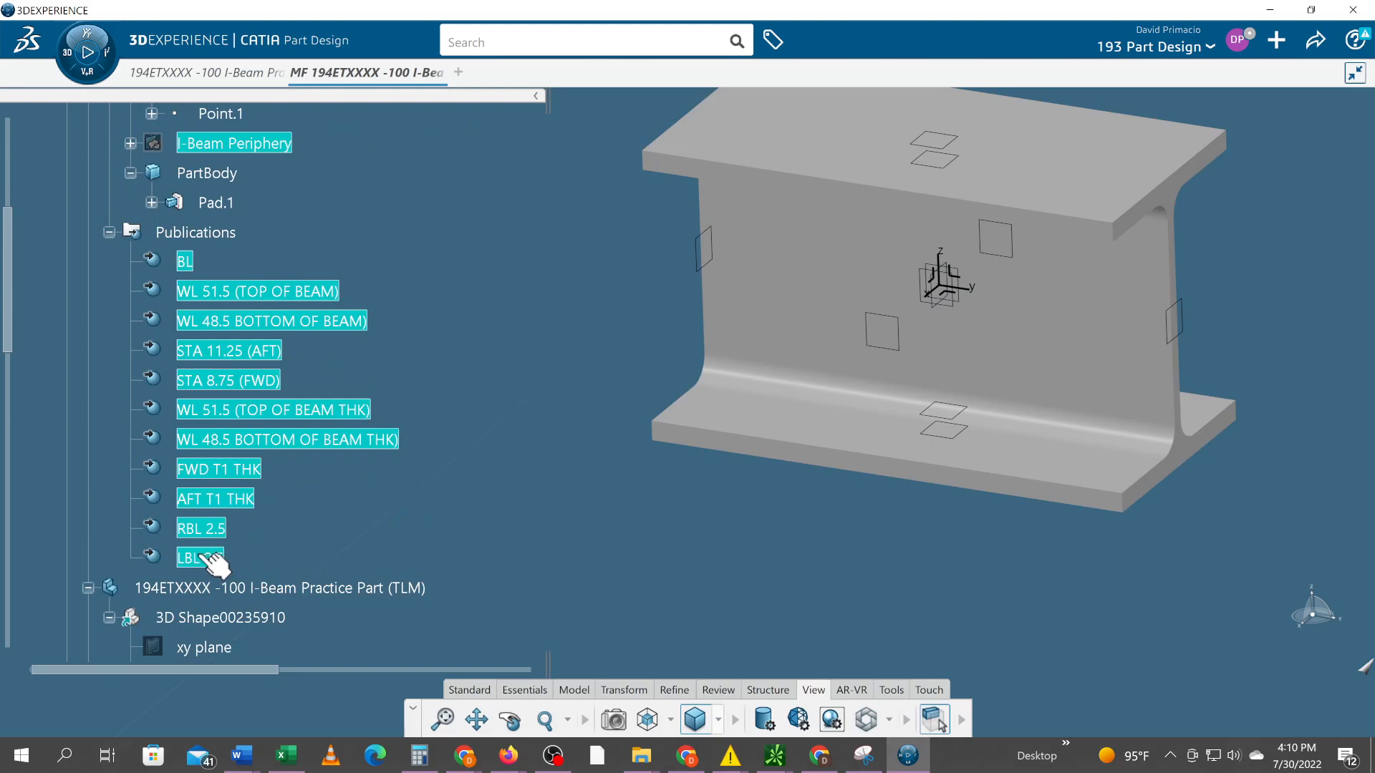
pyautogui.rightClick(199, 558)
pyautogui.moveTo(213, 551)
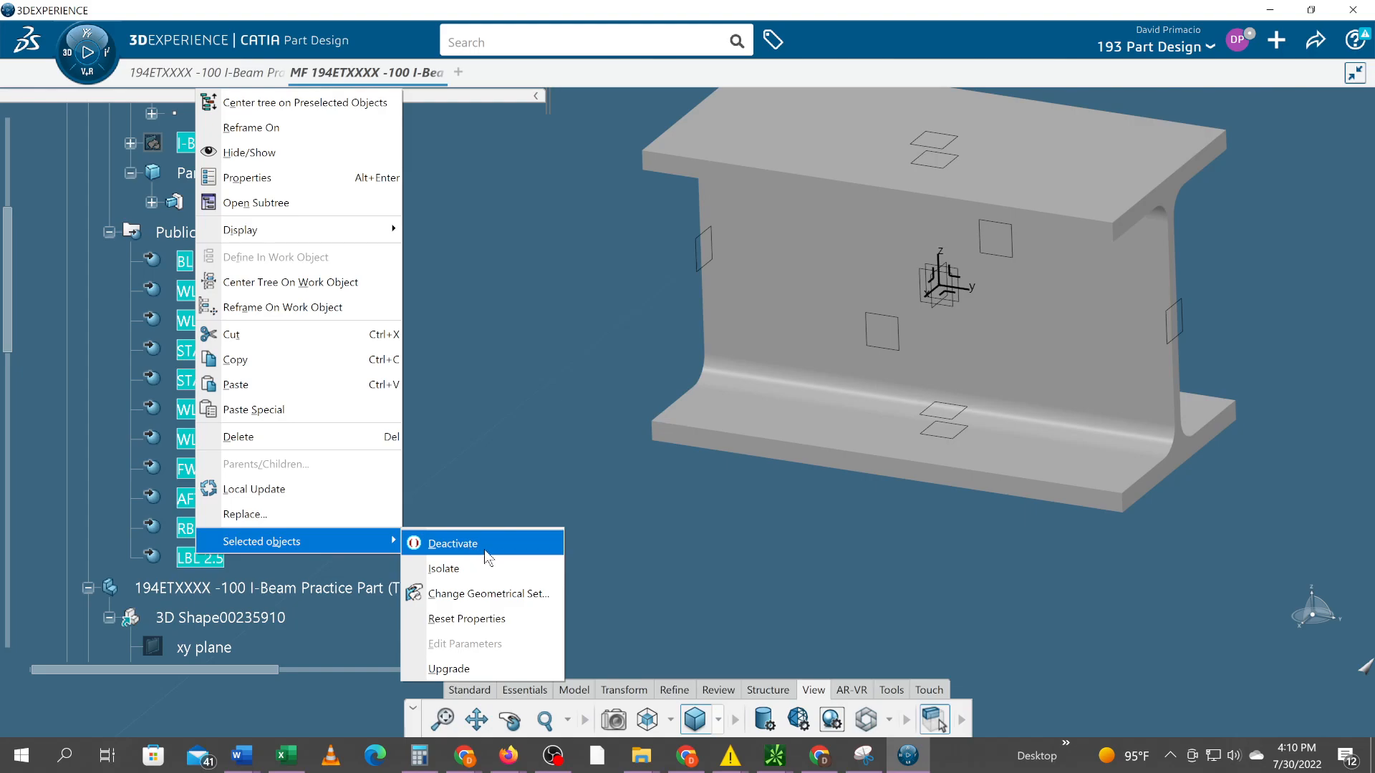
pyautogui.click(576, 466)
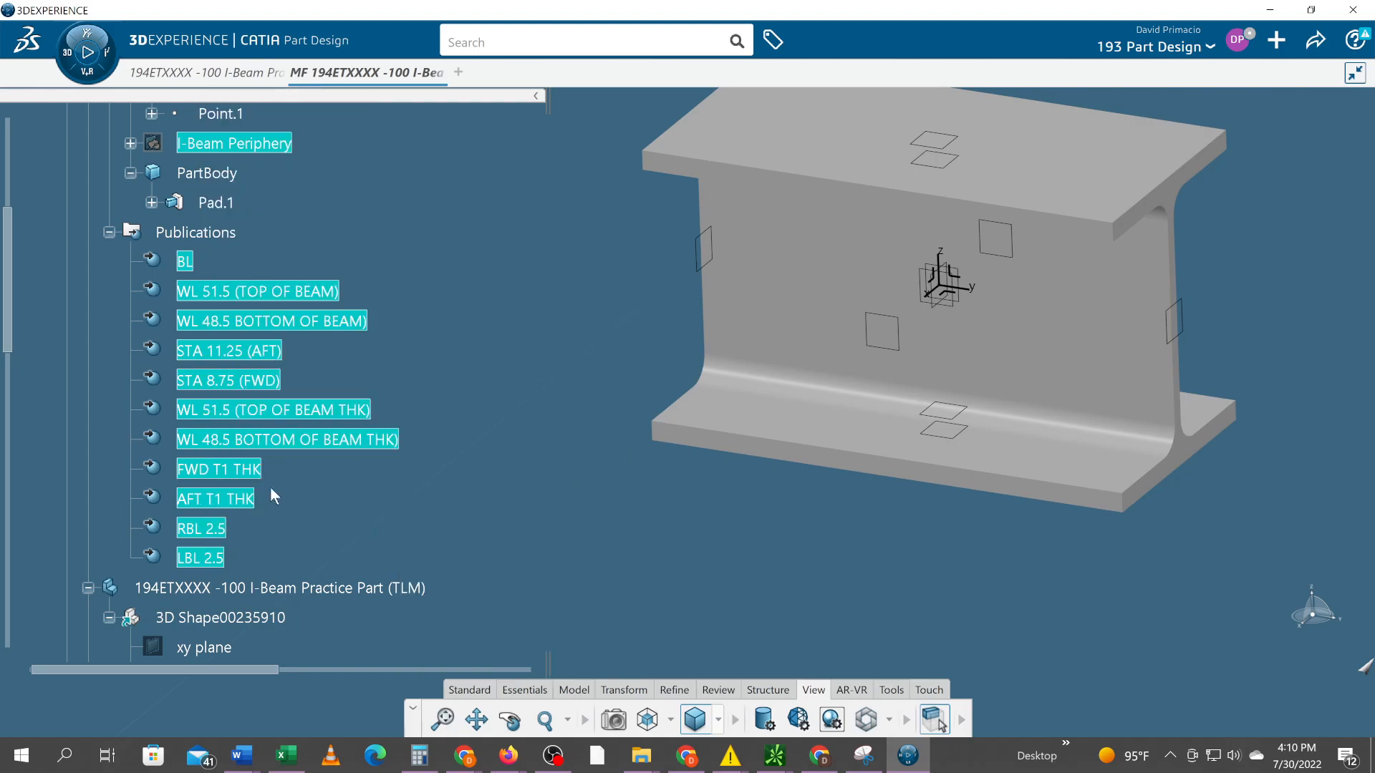
pyautogui.click(328, 519)
pyautogui.click(109, 232)
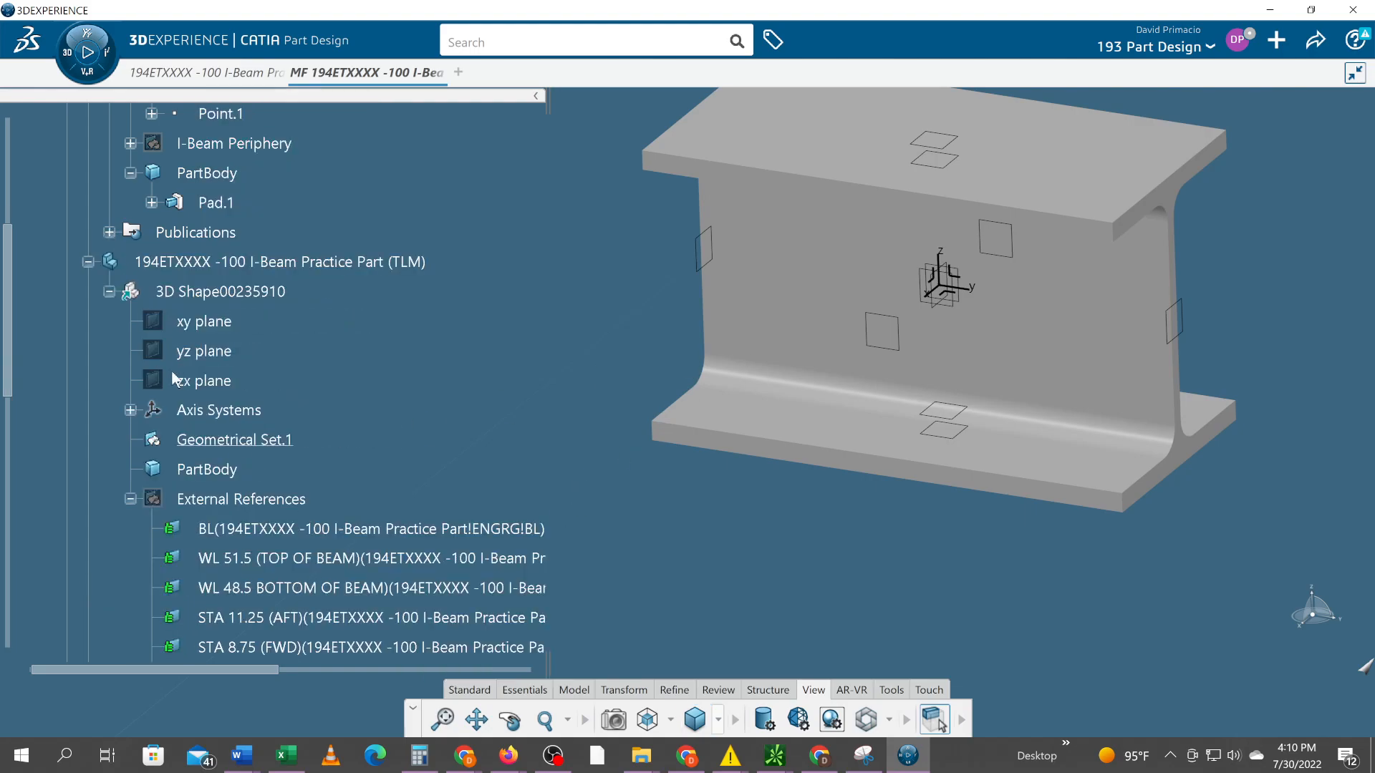
# Collapse the ENGRG part's branch in the tree, keeping the TLM part expanded
pyautogui.scroll(6, 100, 258)
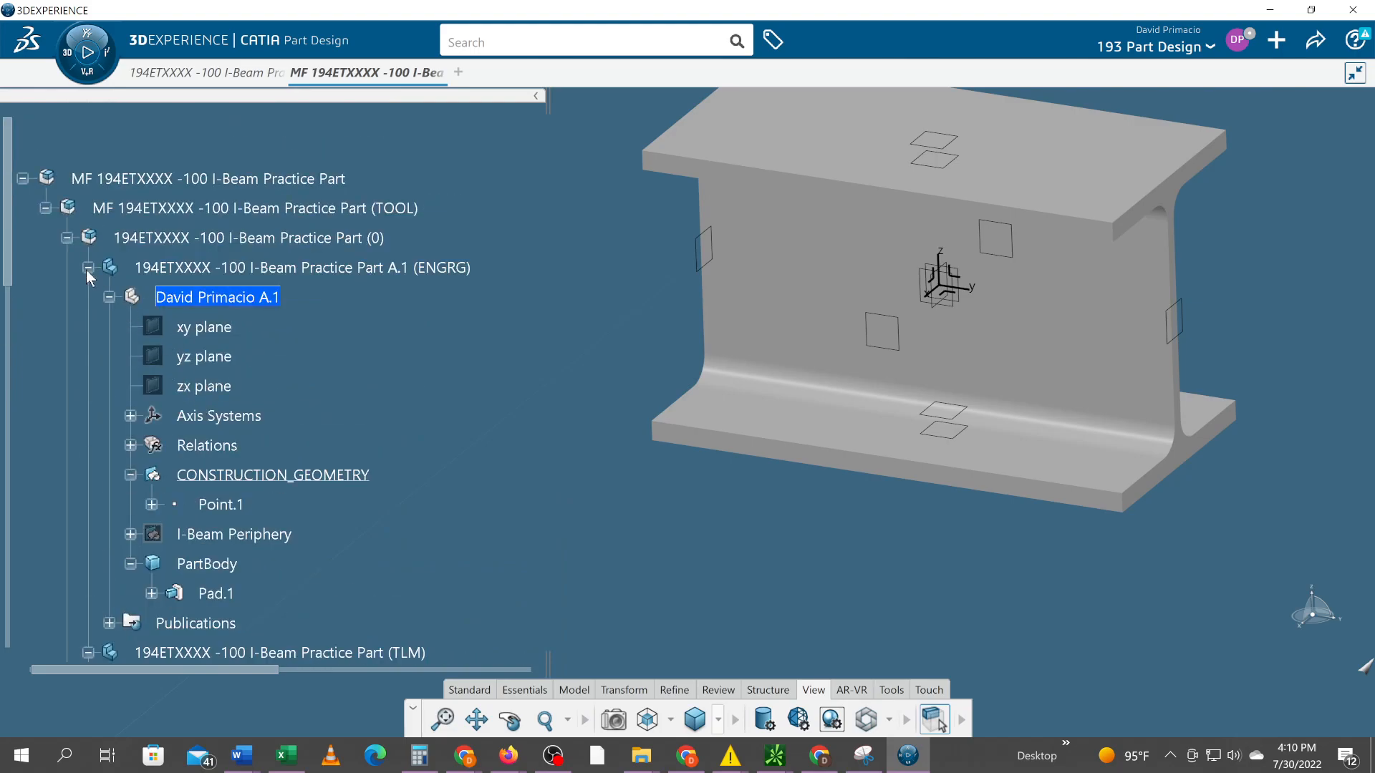
pyautogui.click(87, 268)
pyautogui.scroll(-3, 187, 376)
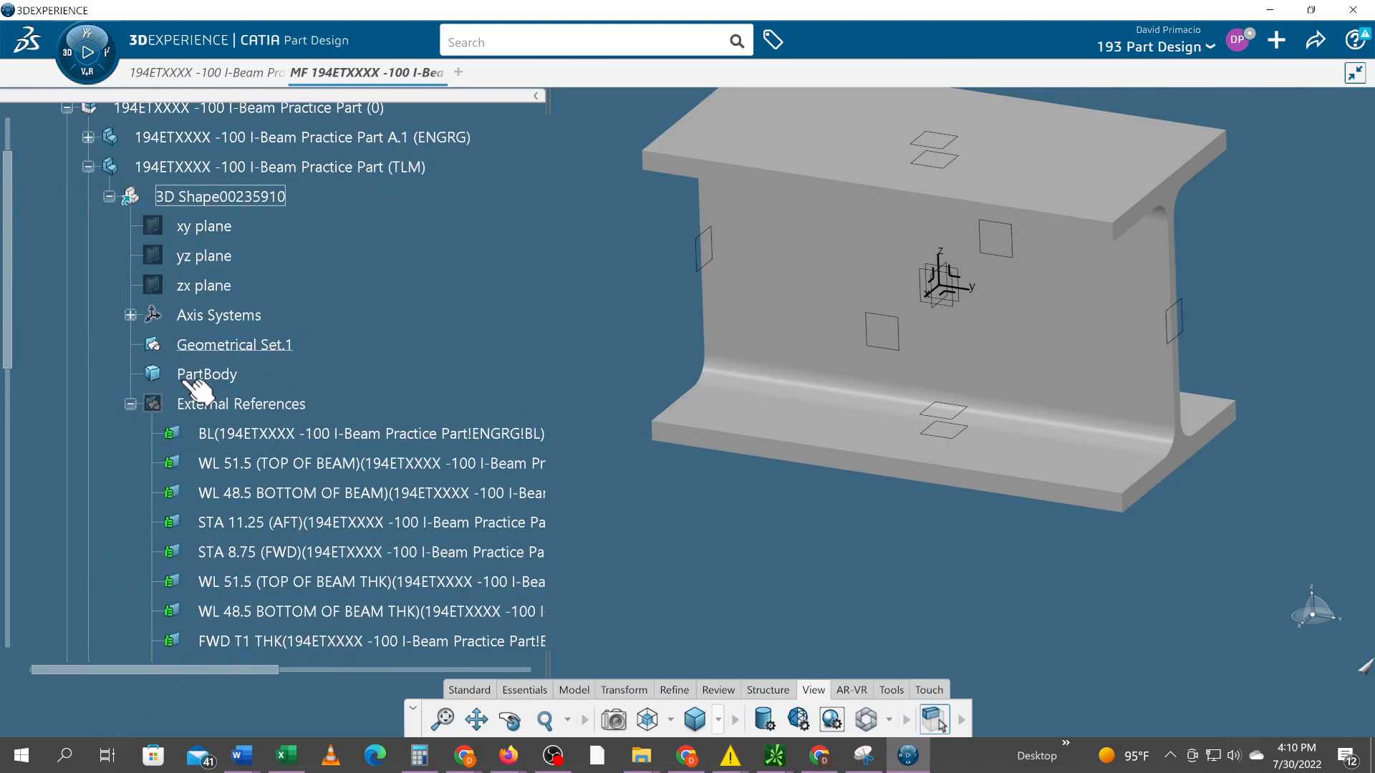
pyautogui.scroll(2, 193, 391)
pyautogui.click(88, 232)
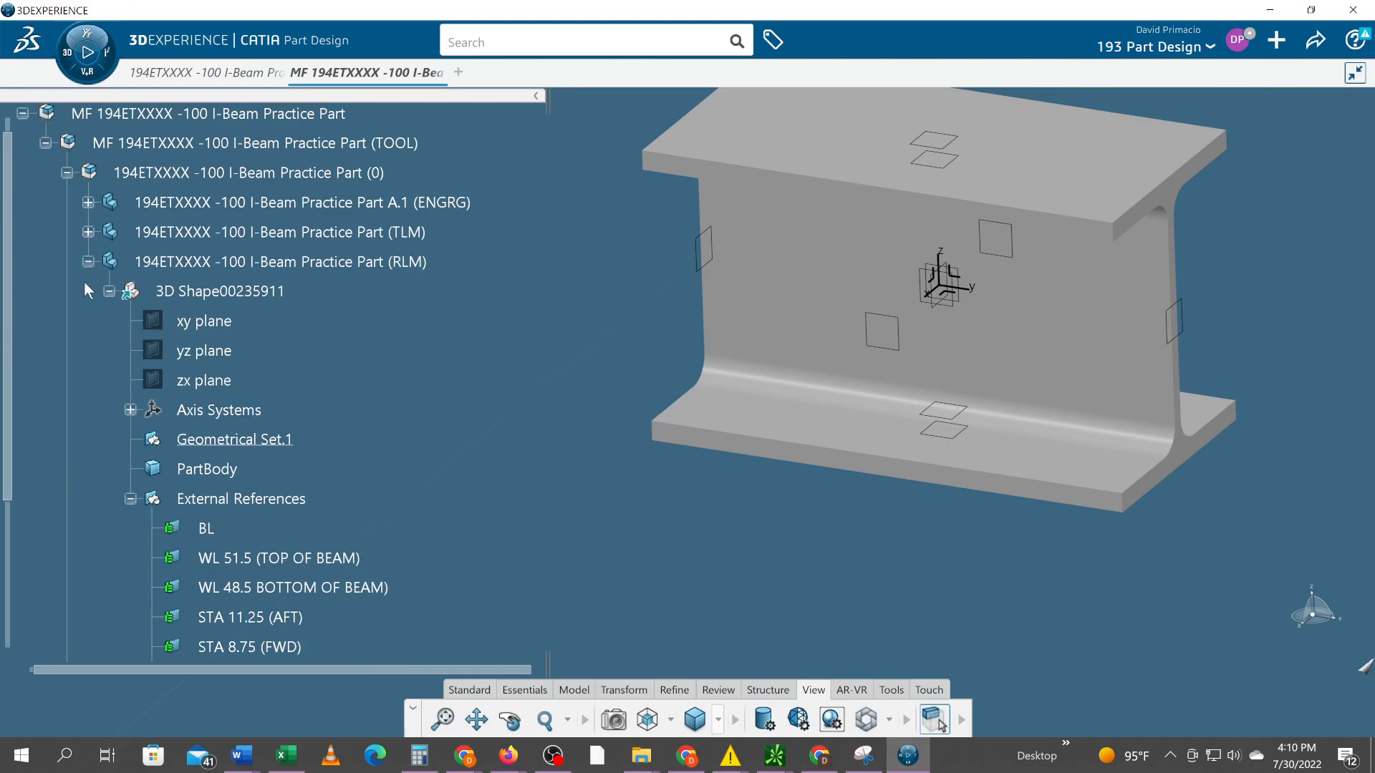
pyautogui.click(89, 234)
# Hide Geometrical Set.1 and the Absolute Axis System in the TLM part's 3D Shape00235910
pyautogui.scroll(-3, 268, 345)
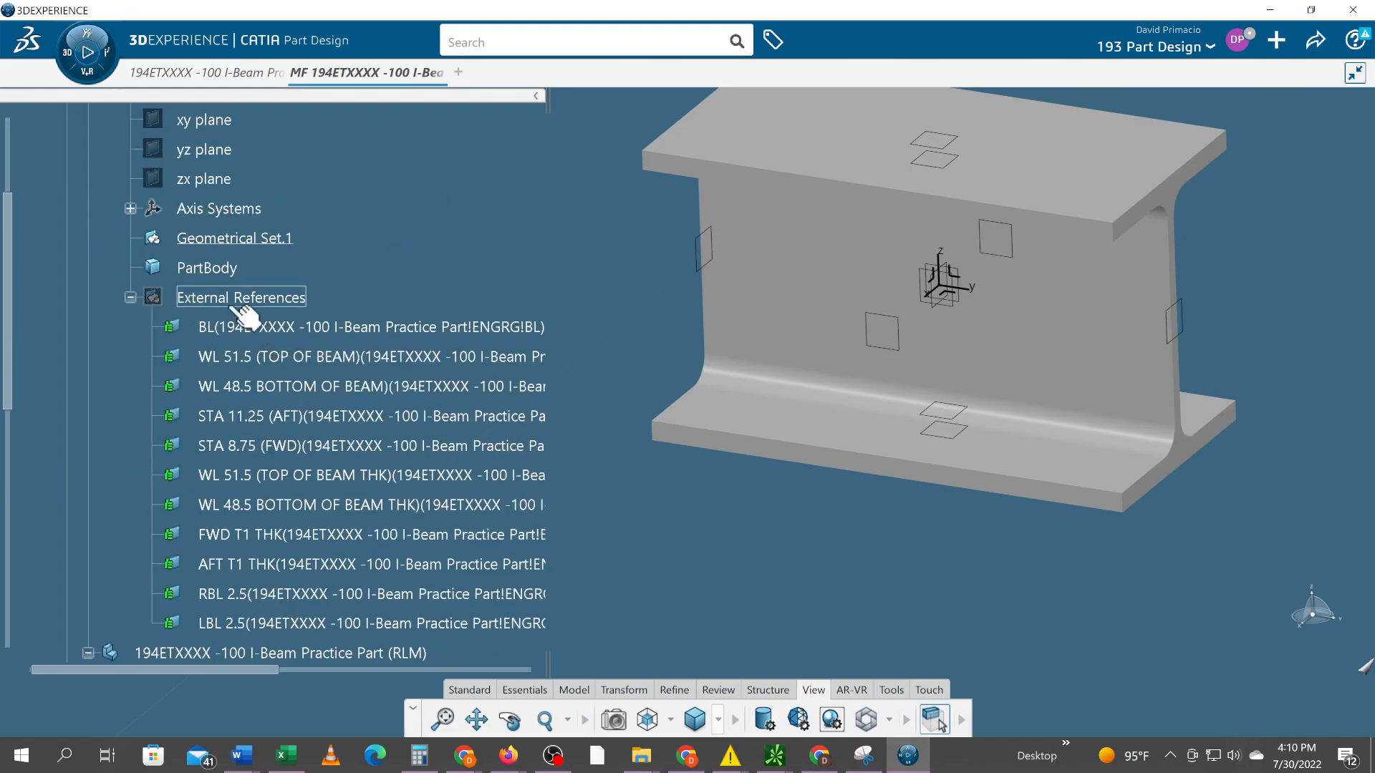
pyautogui.scroll(2, 301, 315)
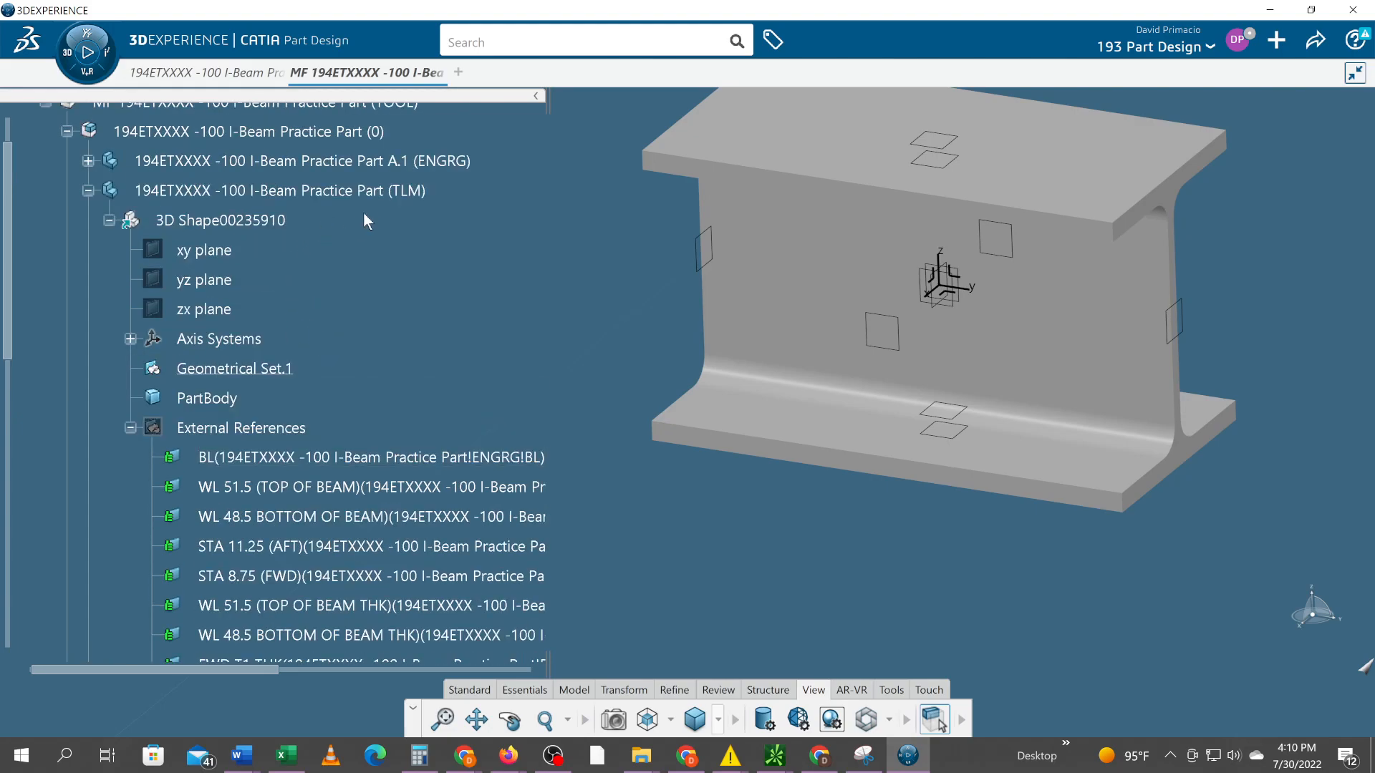
pyautogui.rightClick(230, 368)
pyautogui.press('Escape')
pyautogui.click(131, 339)
pyautogui.rightClick(230, 371)
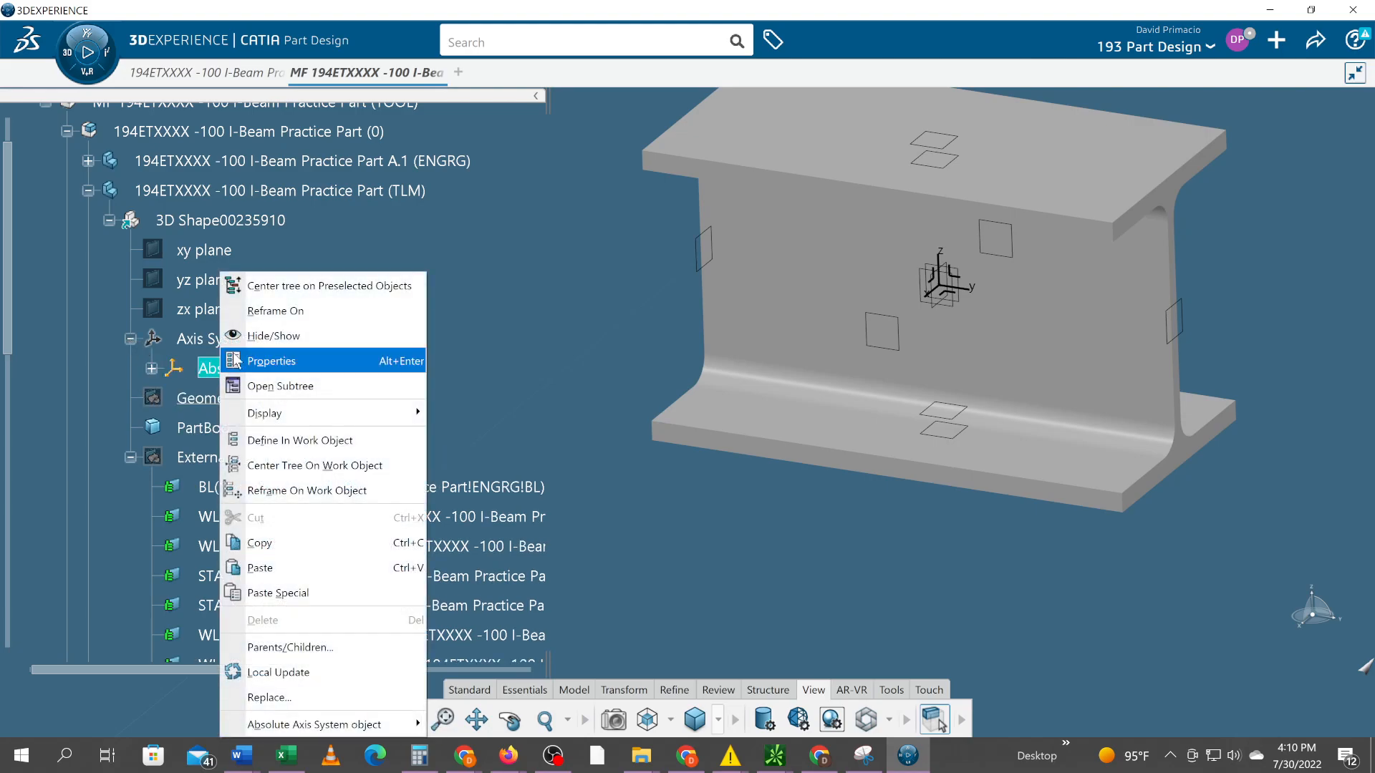
pyautogui.click(247, 332)
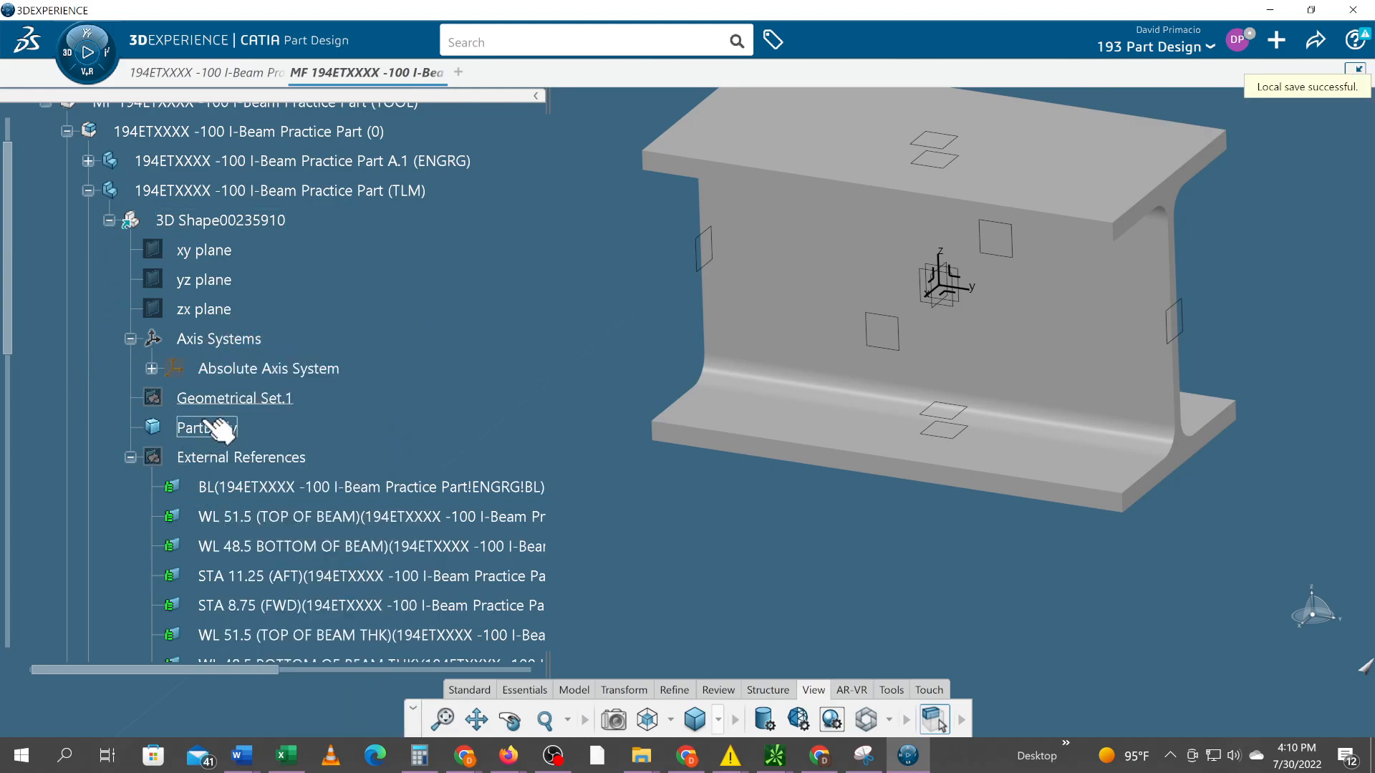
# Hide the CONSTRUCTION_GEOMETRY set in the ENGRG part, leaving the TLM and ENGRG branches collapsed
pyautogui.click(86, 191)
pyautogui.click(88, 161)
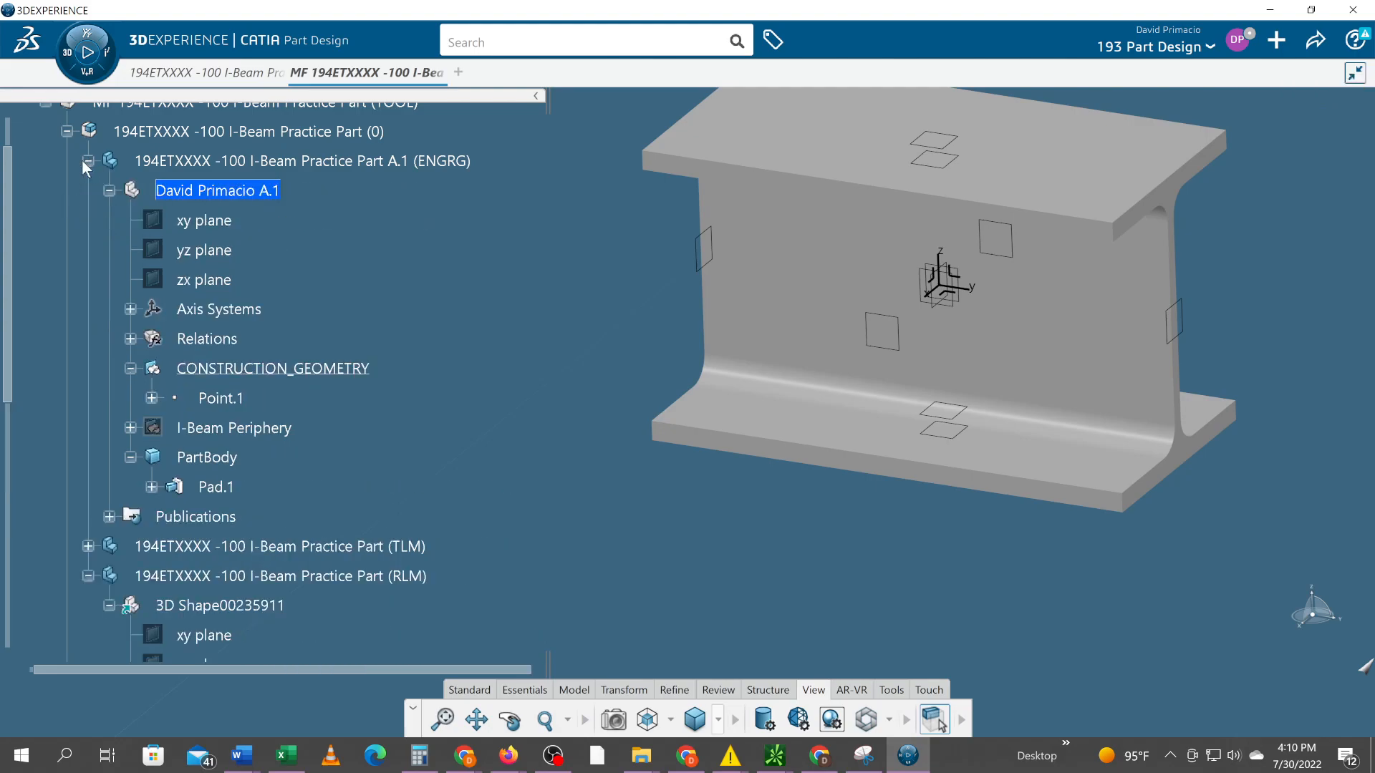
pyautogui.click(130, 308)
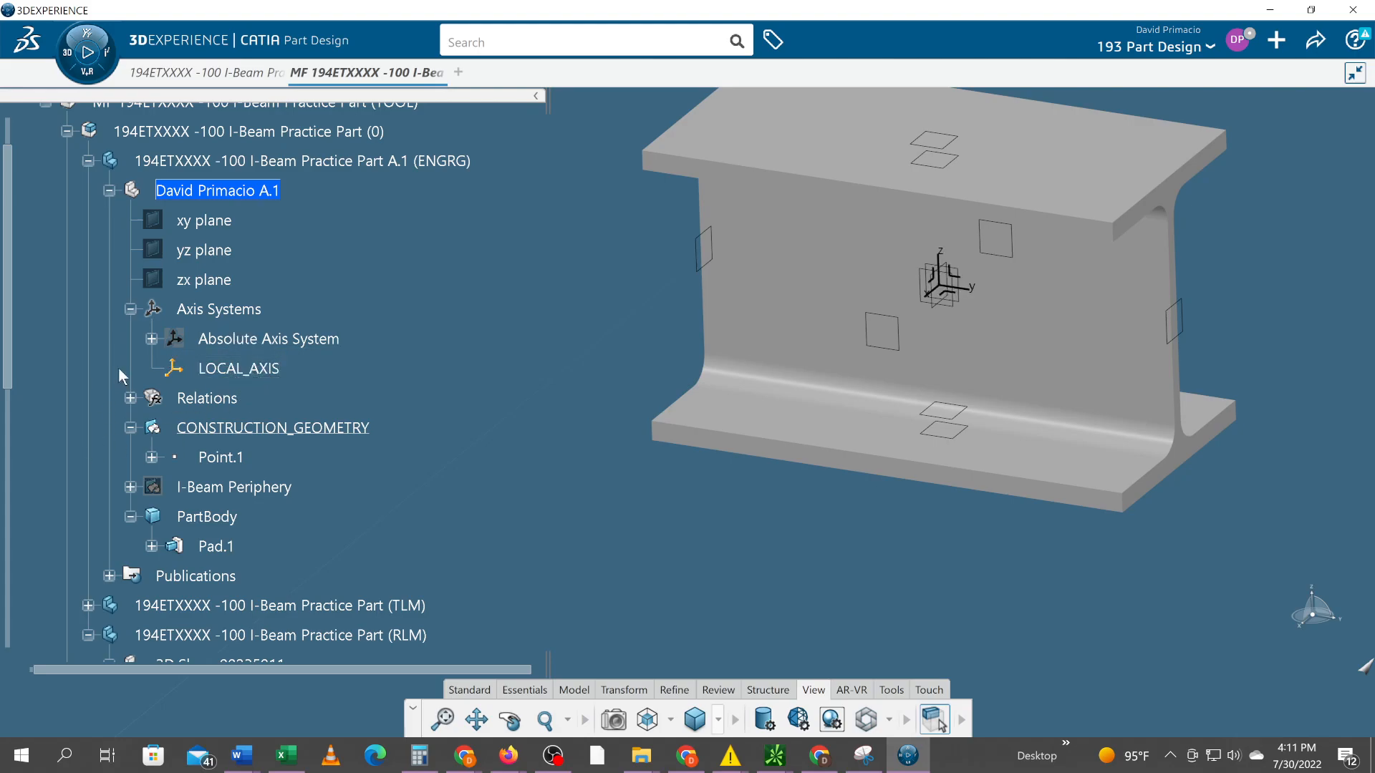
pyautogui.click(131, 398)
pyautogui.click(131, 395)
pyautogui.click(229, 427)
pyautogui.rightClick(228, 427)
pyautogui.click(279, 336)
pyautogui.click(87, 160)
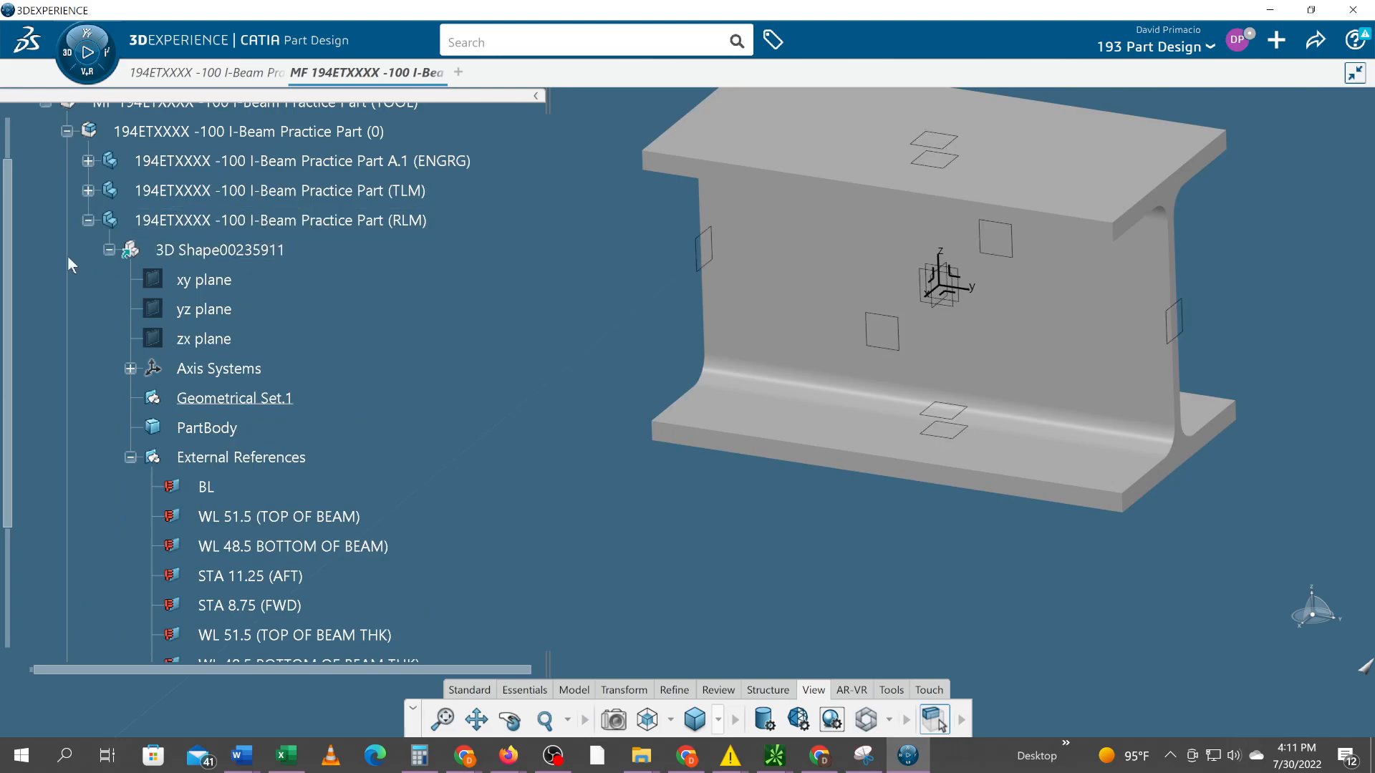
# Examine the update status of the linked planes in the RLM part's External References
pyautogui.click(89, 220)
pyautogui.click(89, 220)
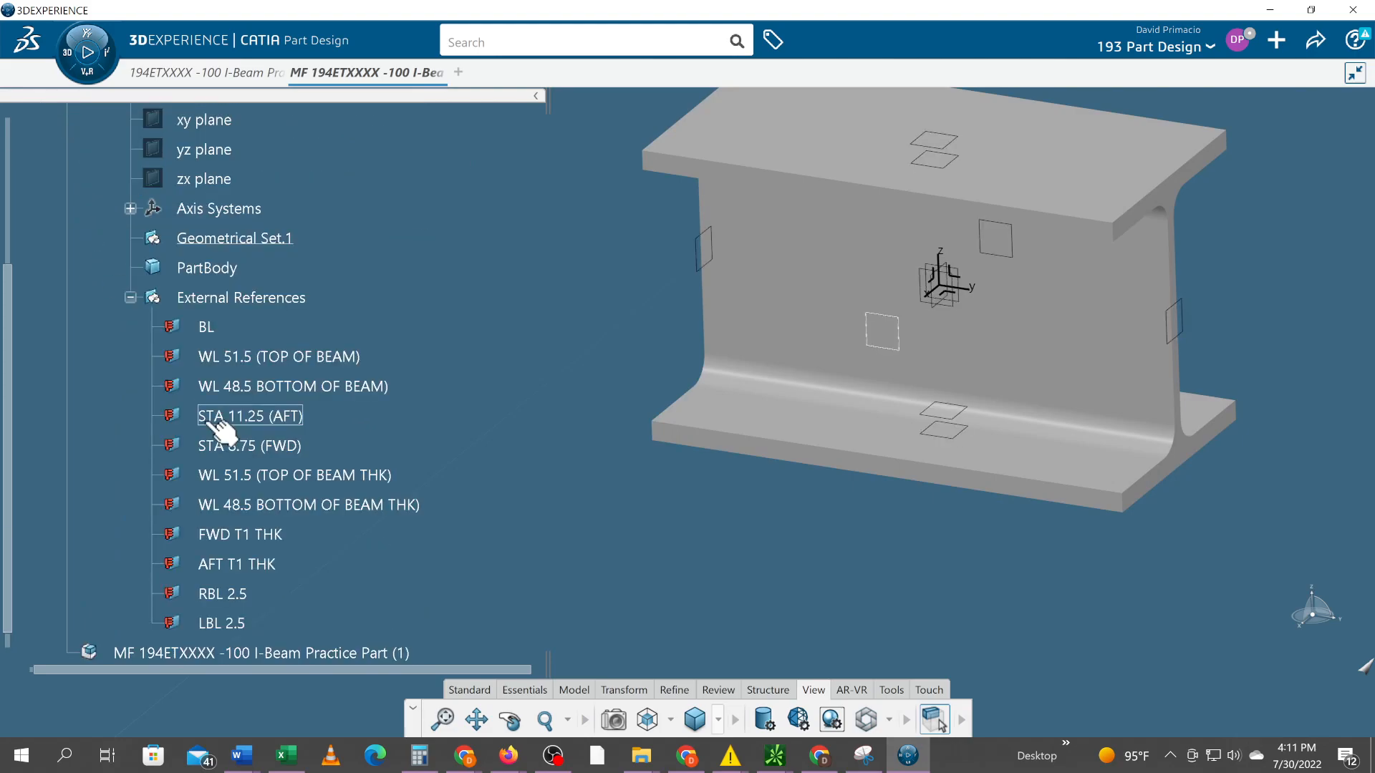
pyautogui.scroll(2, 207, 421)
pyautogui.scroll(2, 218, 430)
pyautogui.scroll(-4, 218, 430)
pyautogui.scroll(-2, 208, 444)
pyautogui.scroll(2, 179, 361)
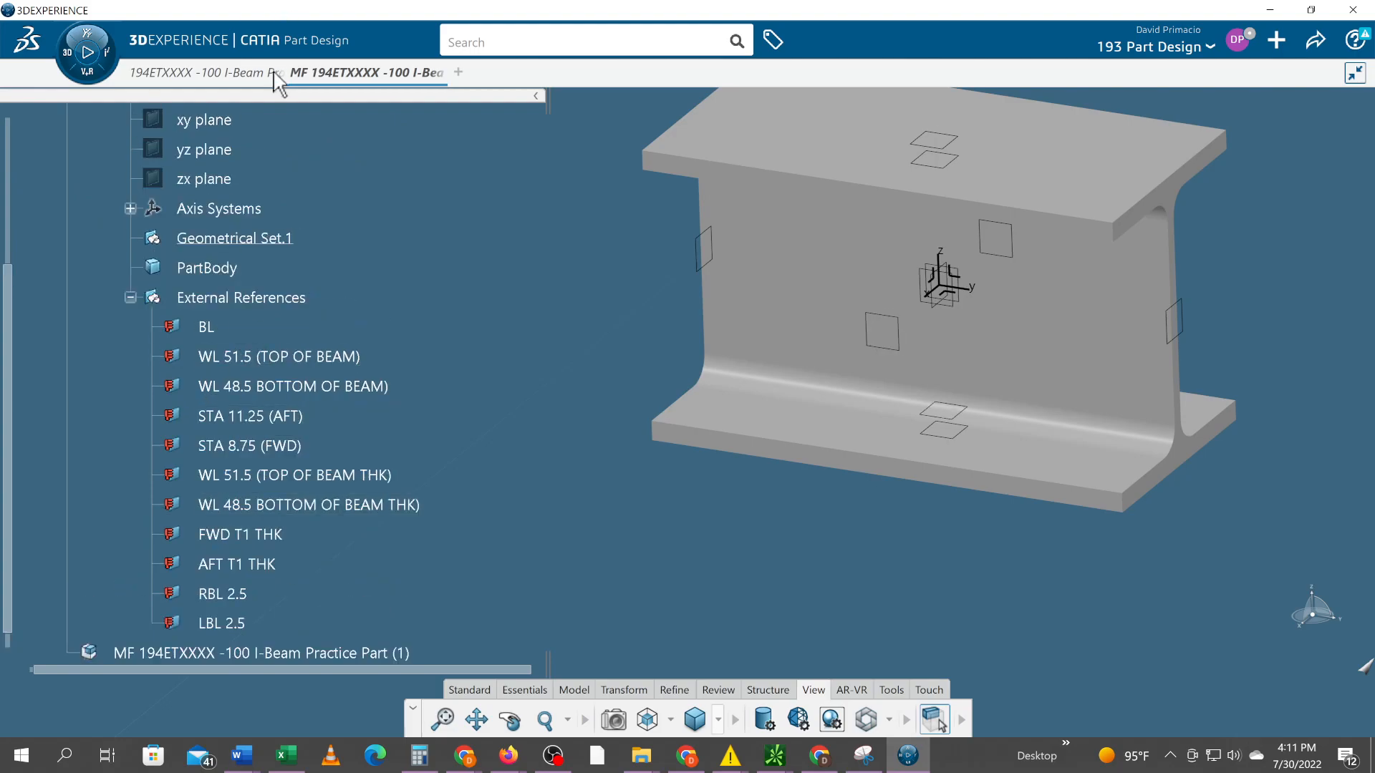
# Activate the top-level MF 194ETXXXX -100 I-Beam Practice Part product and update the RLM part's external references
pyautogui.scroll(6, 237, 287)
pyautogui.scroll(4, 236, 286)
pyautogui.click(195, 240)
pyautogui.doubleClick(195, 243)
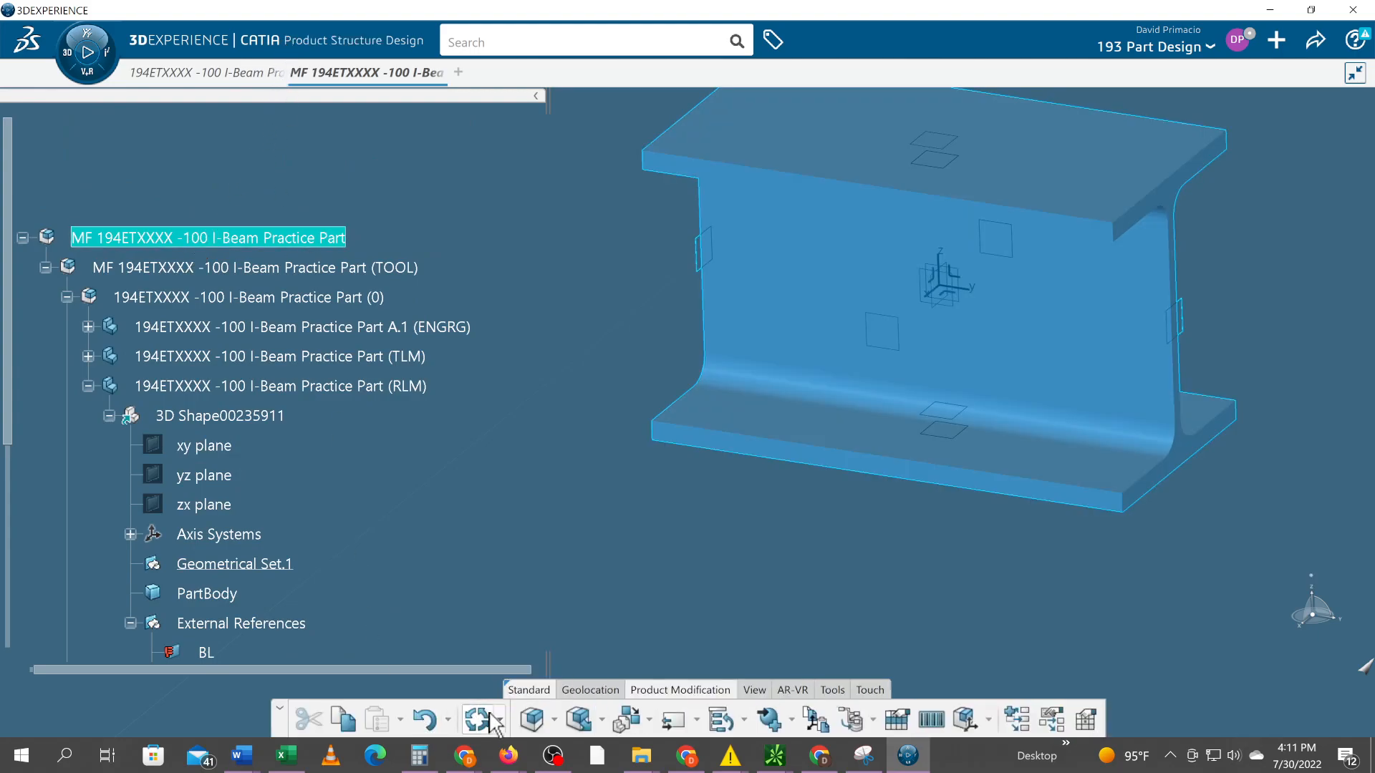
pyautogui.scroll(-4, 421, 588)
pyautogui.scroll(-3, 419, 587)
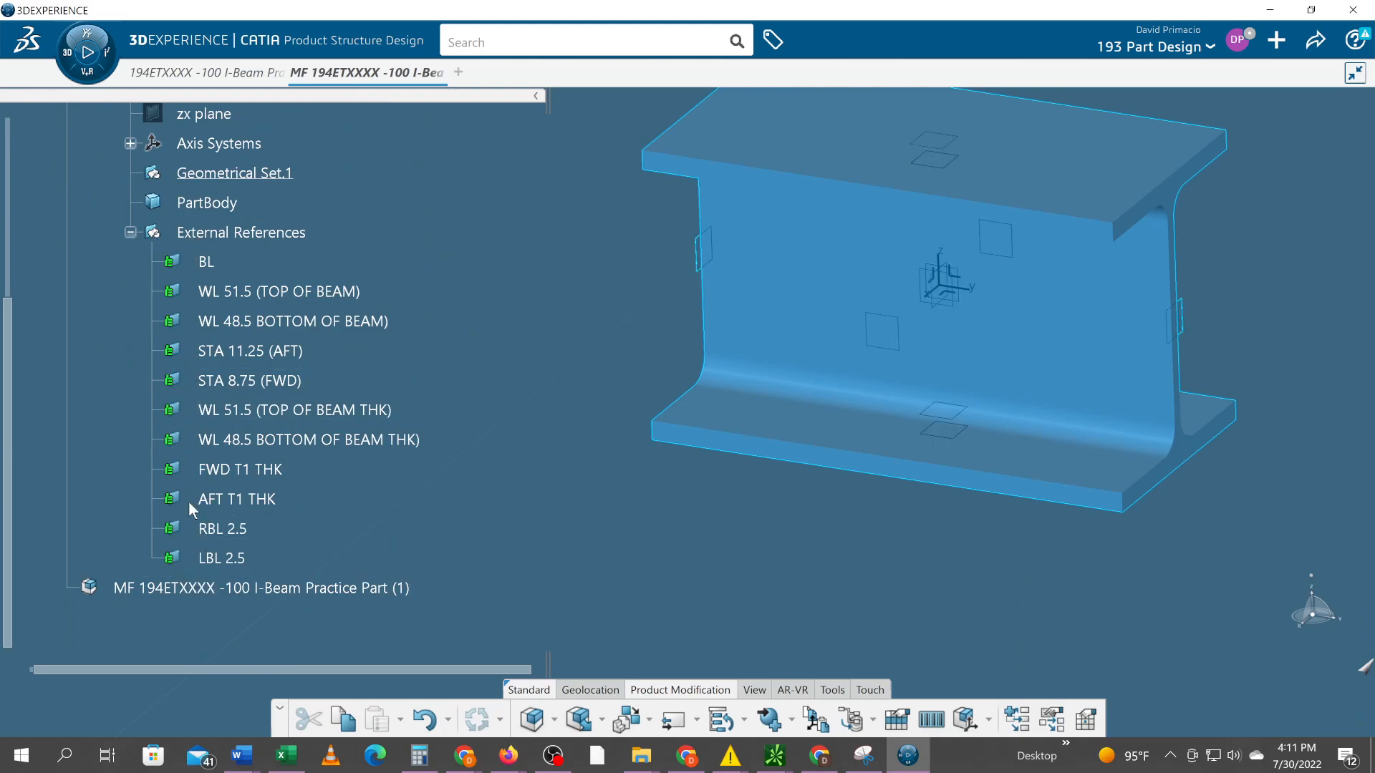
# Collapse the RLM part's External References, 3D Shape00235911 and part branch in the tree, and clear the selection
pyautogui.scroll(1, 187, 501)
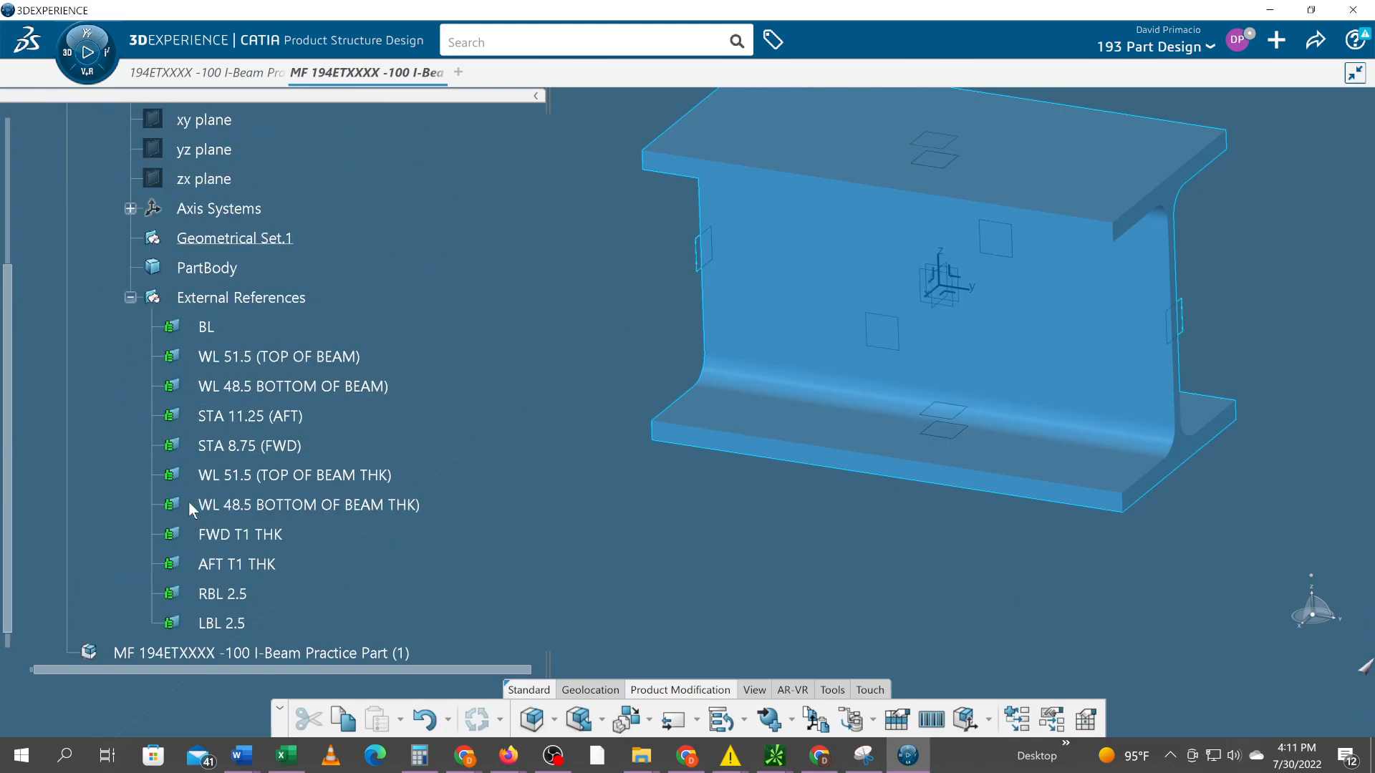
pyautogui.scroll(2, 187, 508)
pyautogui.scroll(-3, 187, 500)
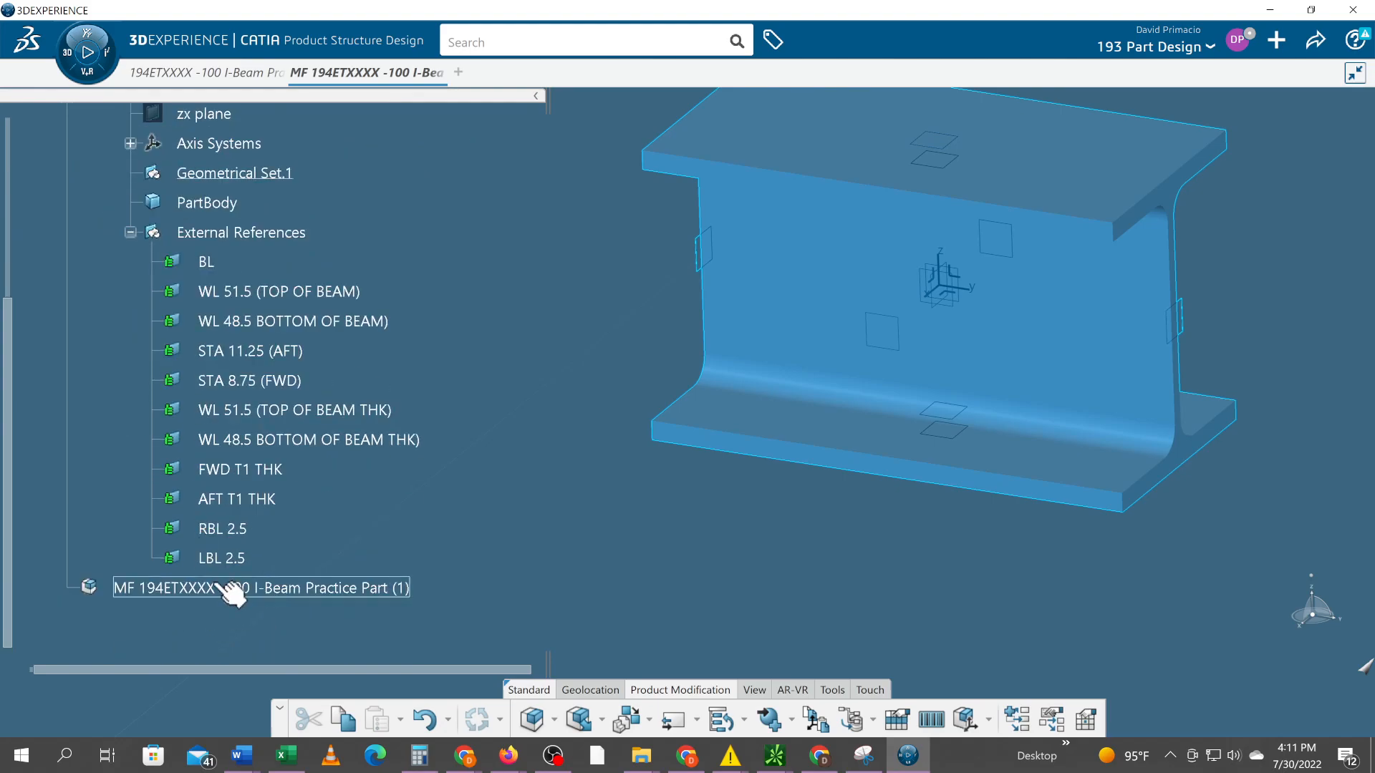
pyautogui.scroll(1, 229, 591)
pyautogui.click(131, 297)
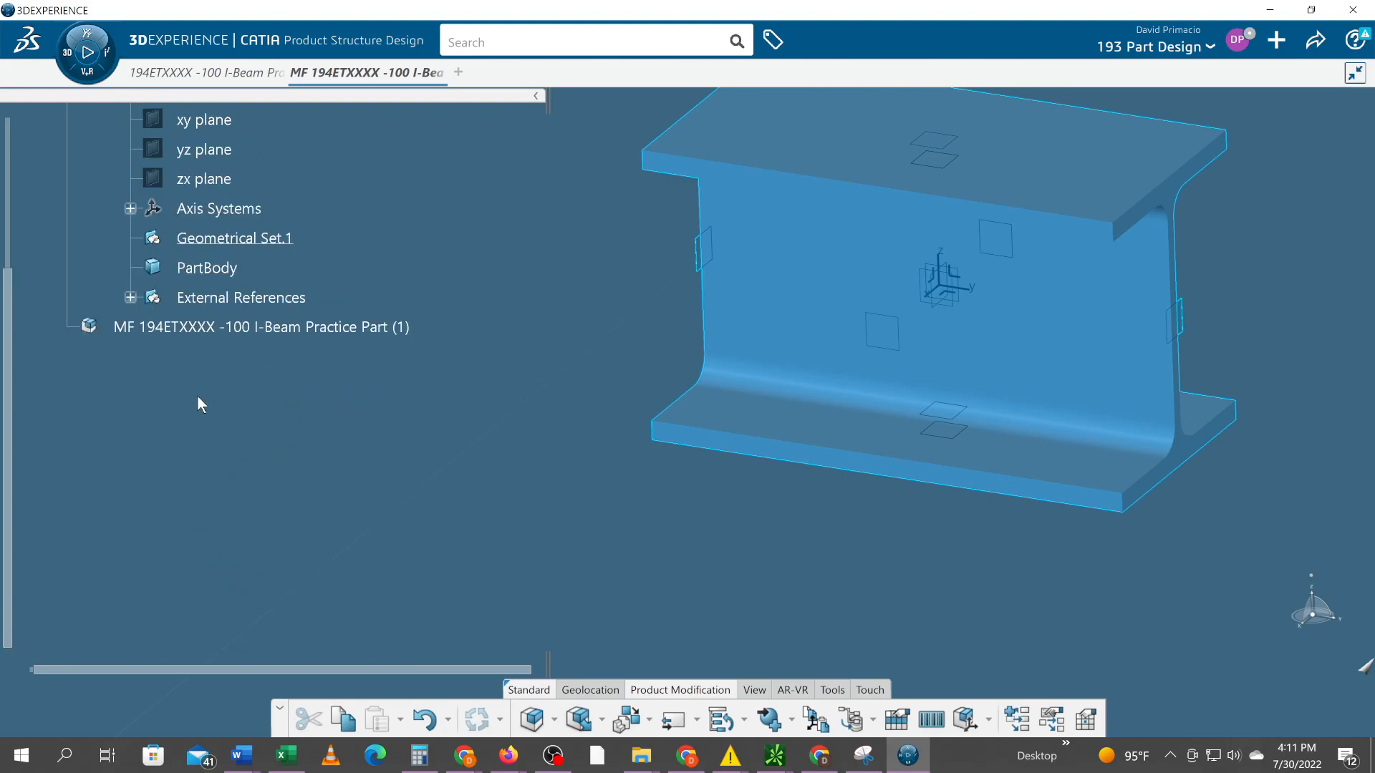
pyautogui.scroll(3, 201, 404)
pyautogui.click(109, 285)
pyautogui.click(87, 255)
pyautogui.scroll(2, 334, 428)
pyautogui.scroll(-2, 334, 432)
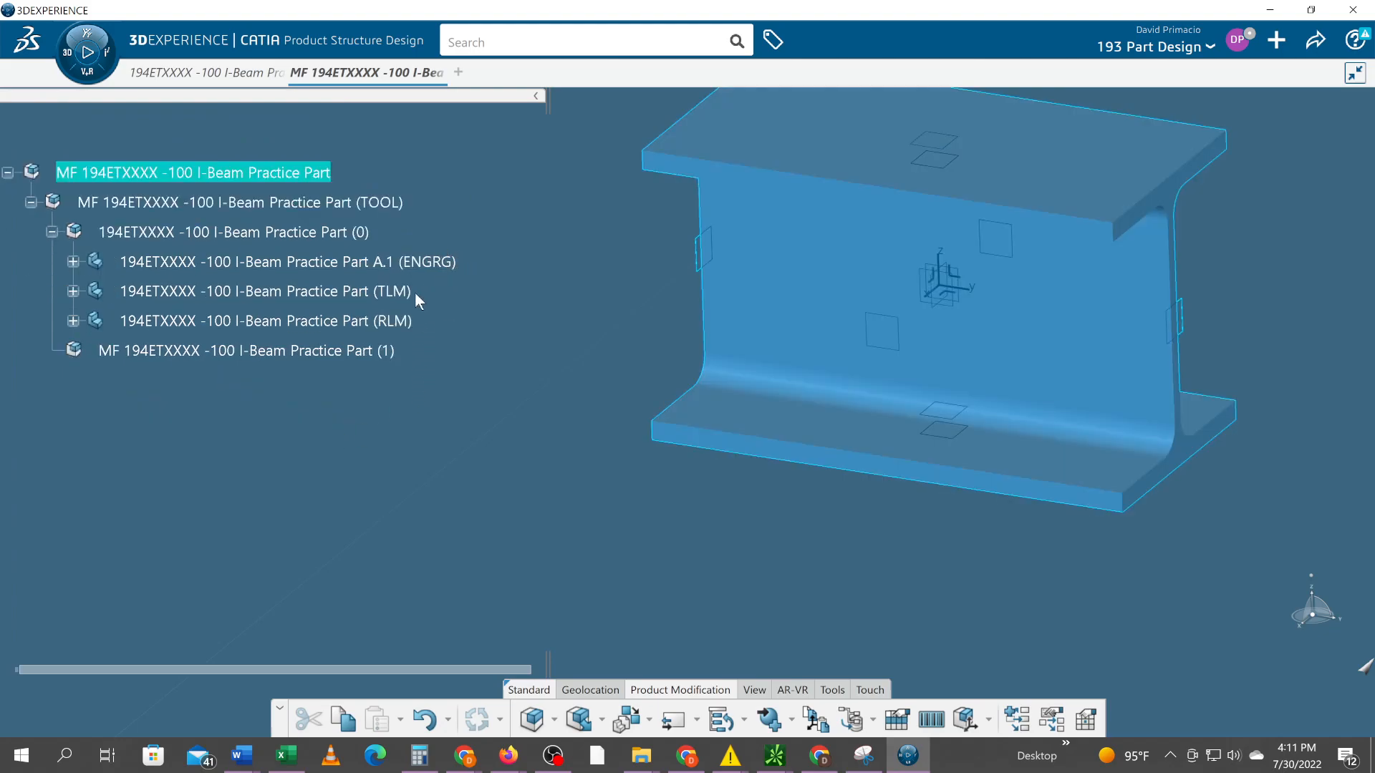
pyautogui.click(714, 575)
pyautogui.moveTo(830, 532); pyautogui.dragTo(710, 593, button='middle')
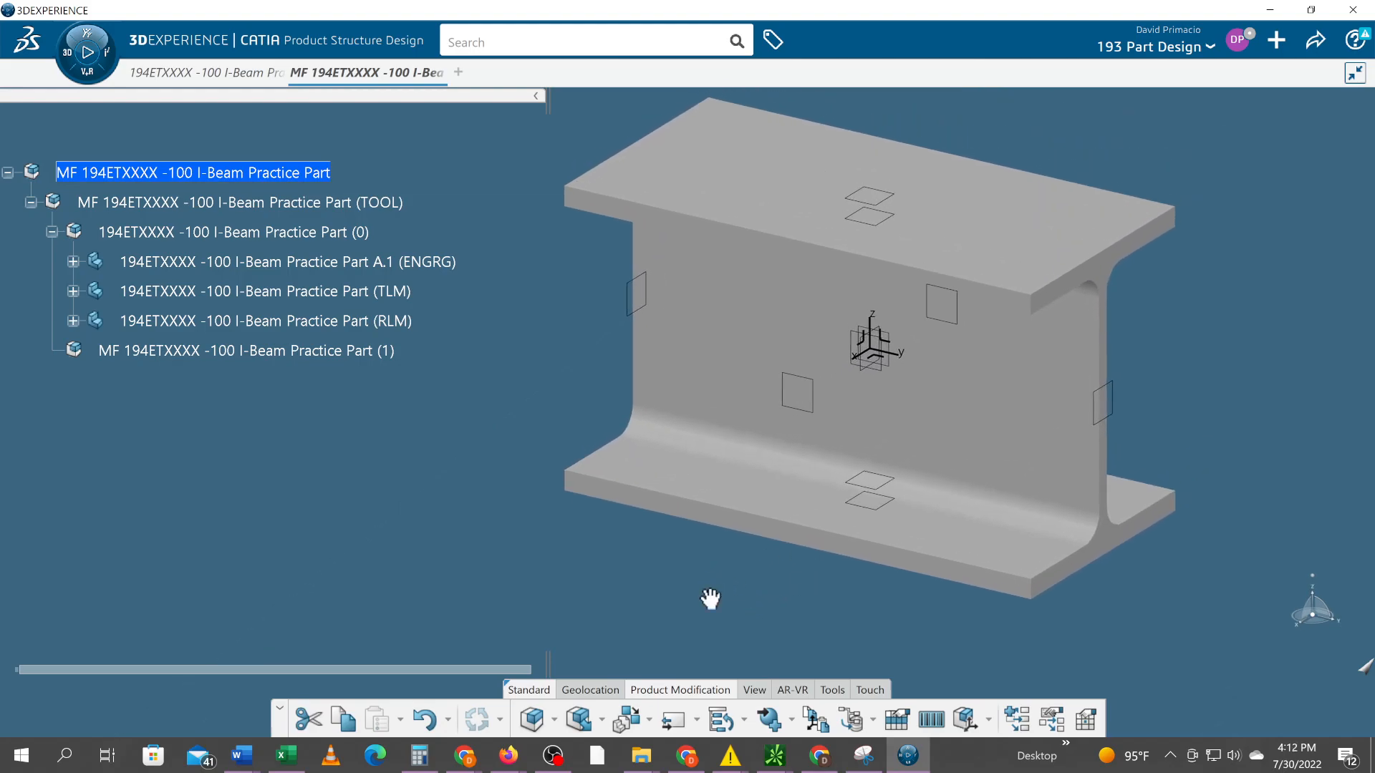